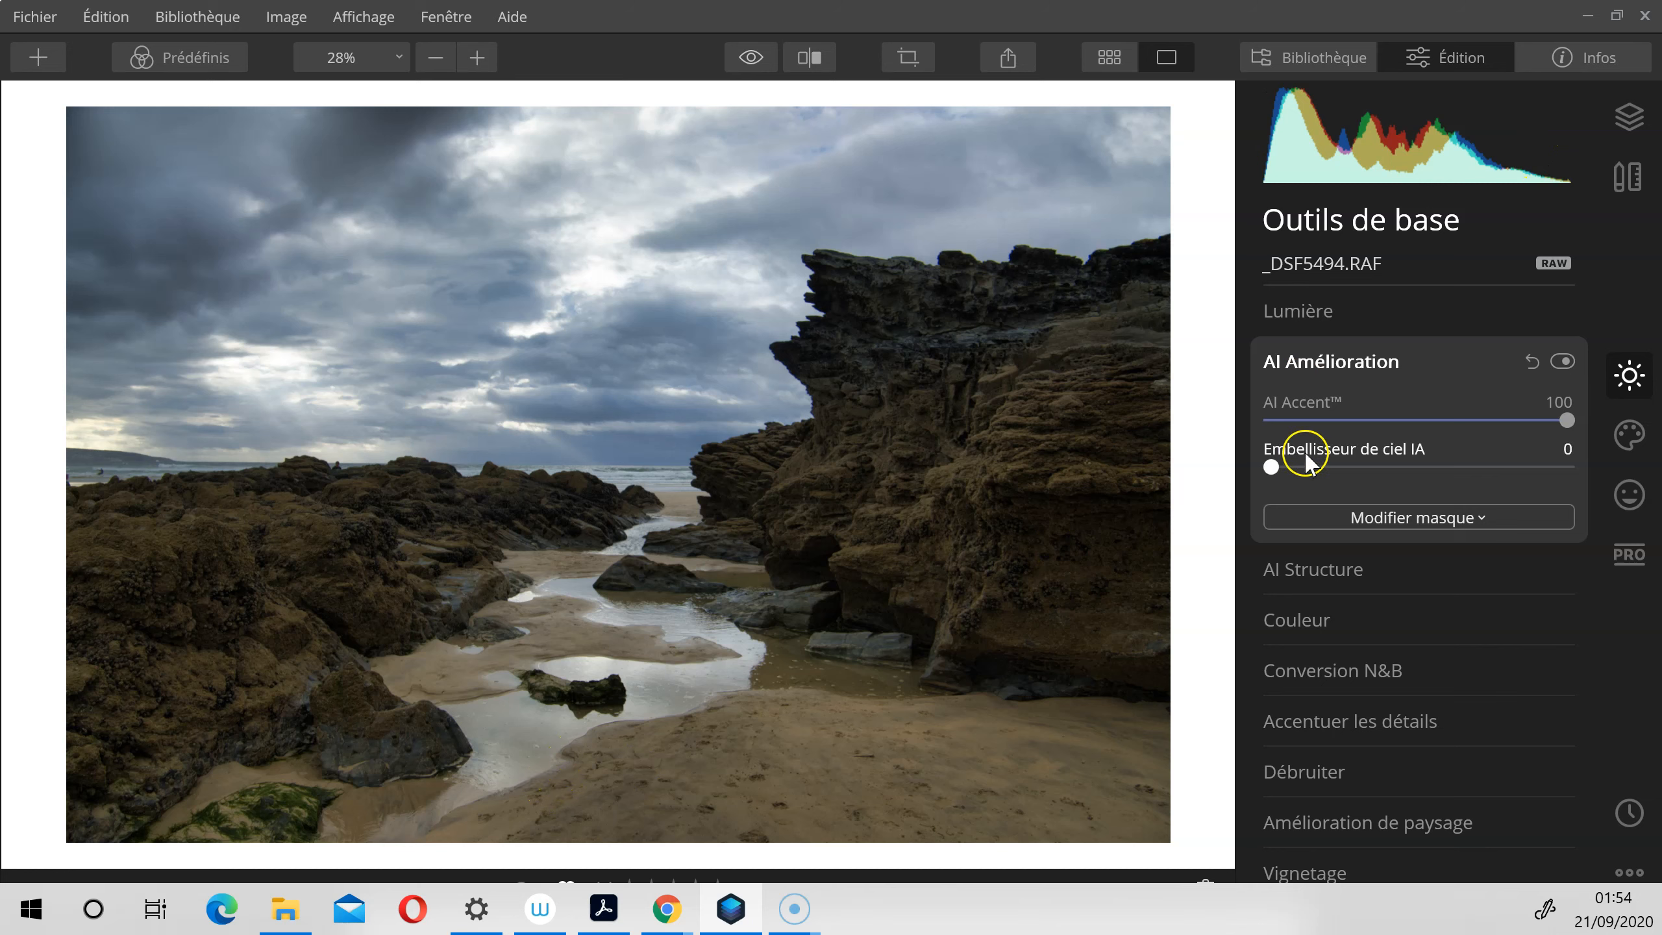
# Step: Lower AI Accent to 51 to preview a weaker effect, and restore it to 100
pyautogui.moveTo(1567, 421); pyautogui.dragTo(1492, 421)
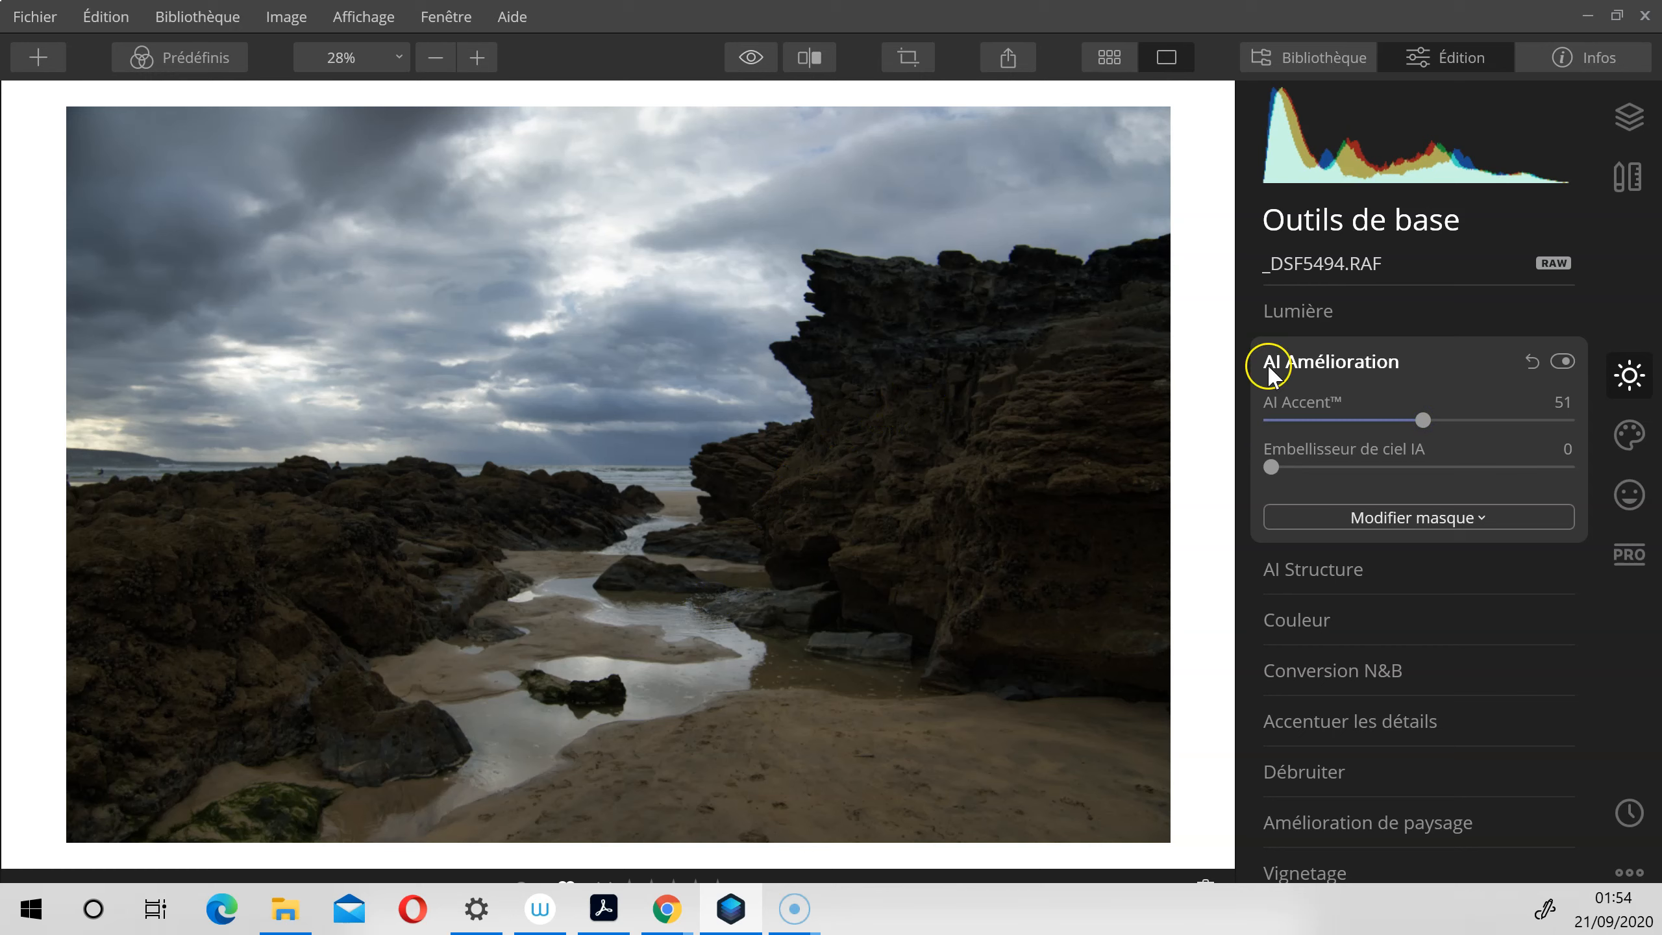
pyautogui.moveTo(1424, 419); pyautogui.dragTo(1568, 419)
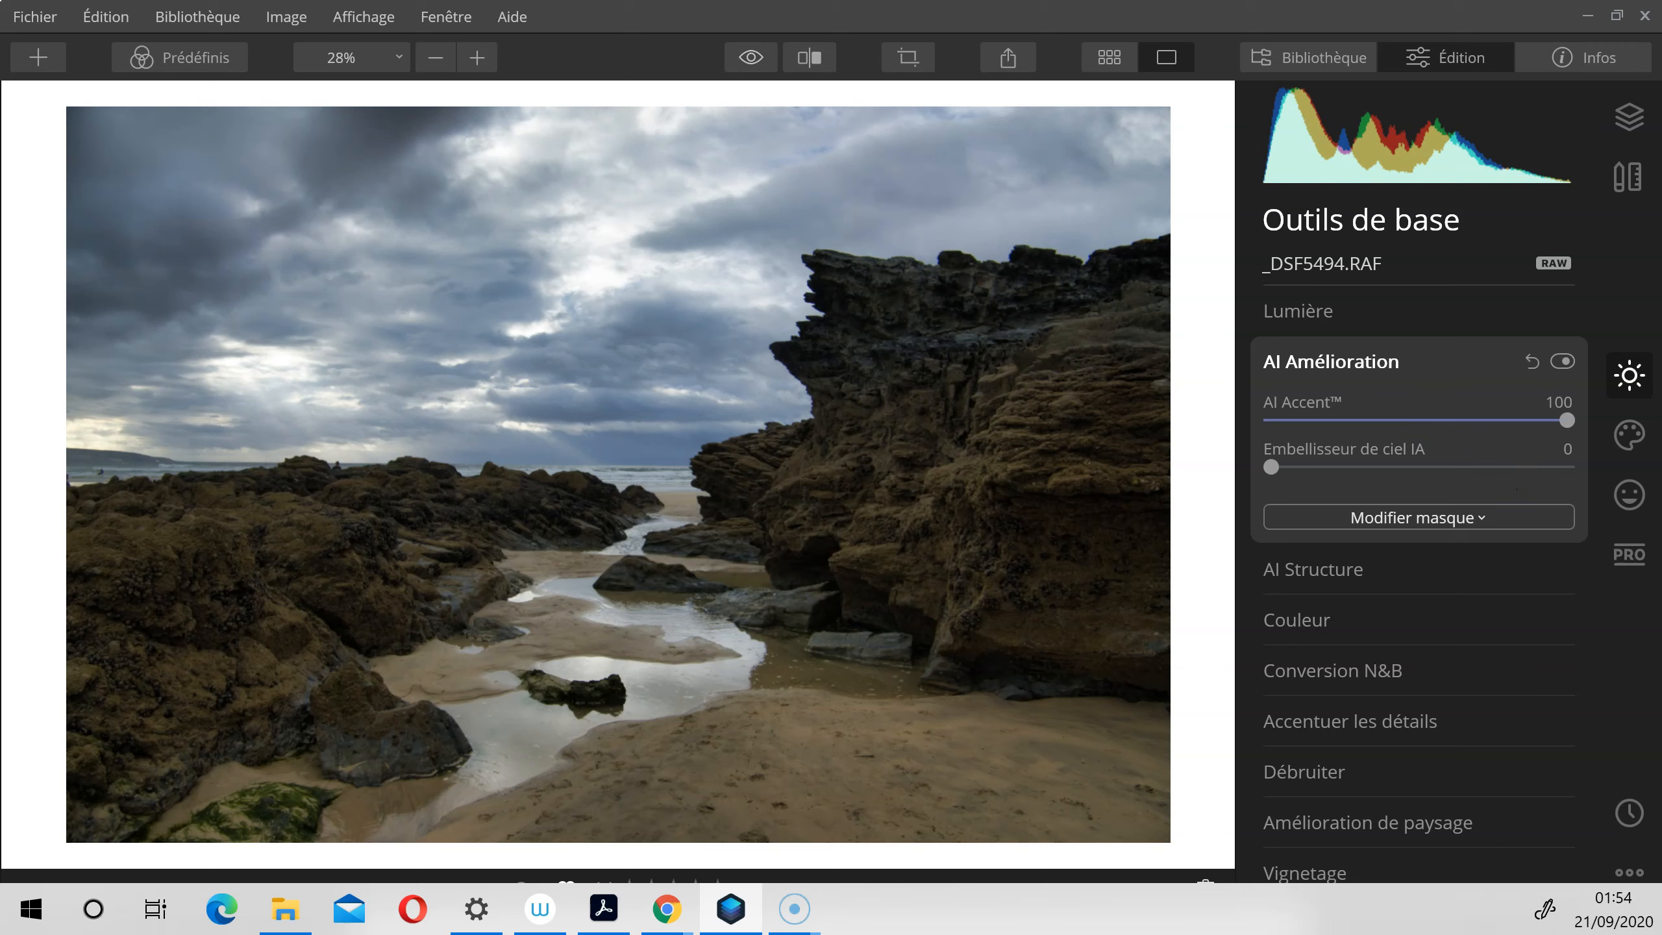
# Step: In the Couleur adjustments, set Saturation to -71 and Vibrance to 51
pyautogui.click(1305, 634)
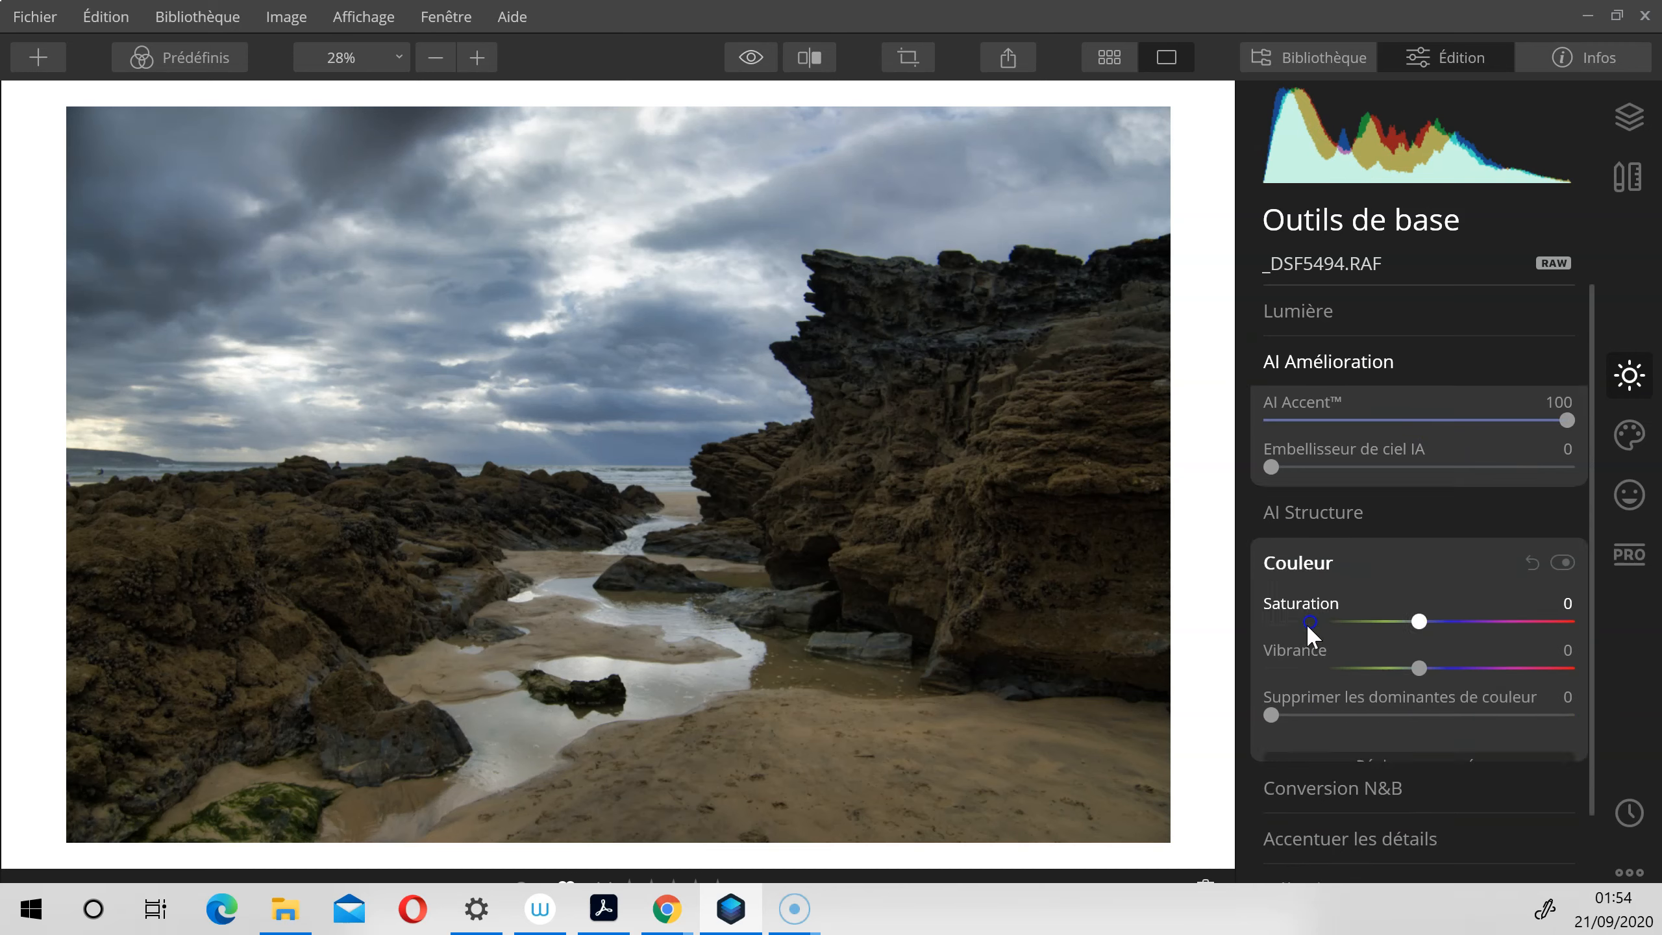
pyautogui.moveTo(1393, 518); pyautogui.dragTo(1312, 523)
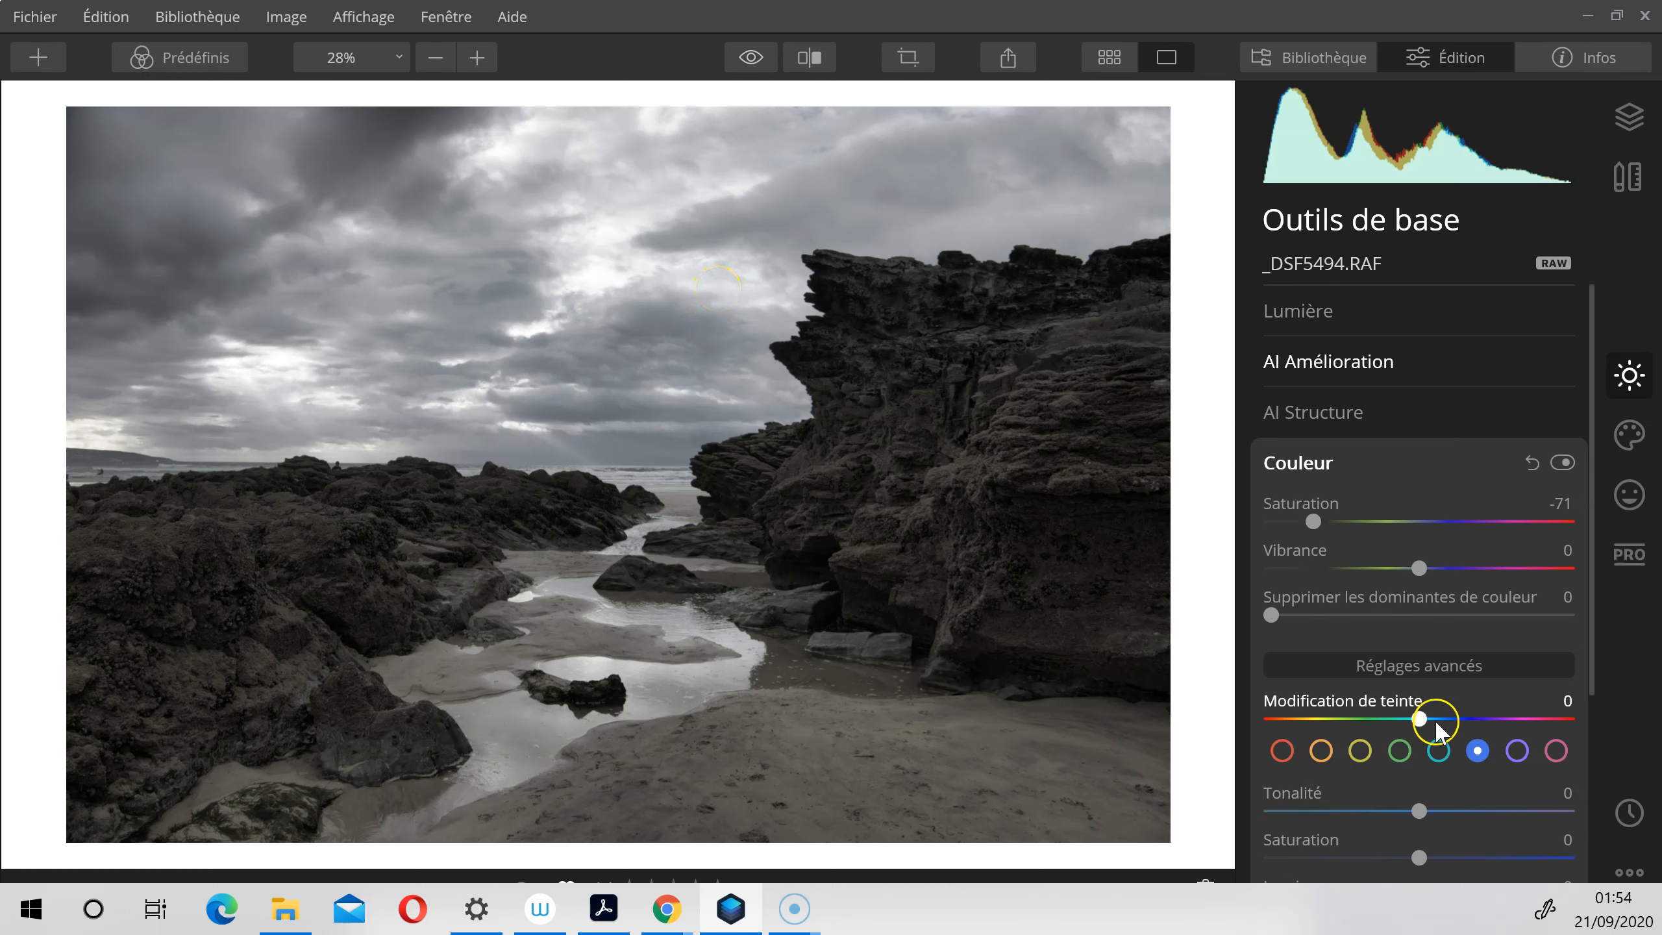
pyautogui.moveTo(1417, 568); pyautogui.dragTo(1442, 568)
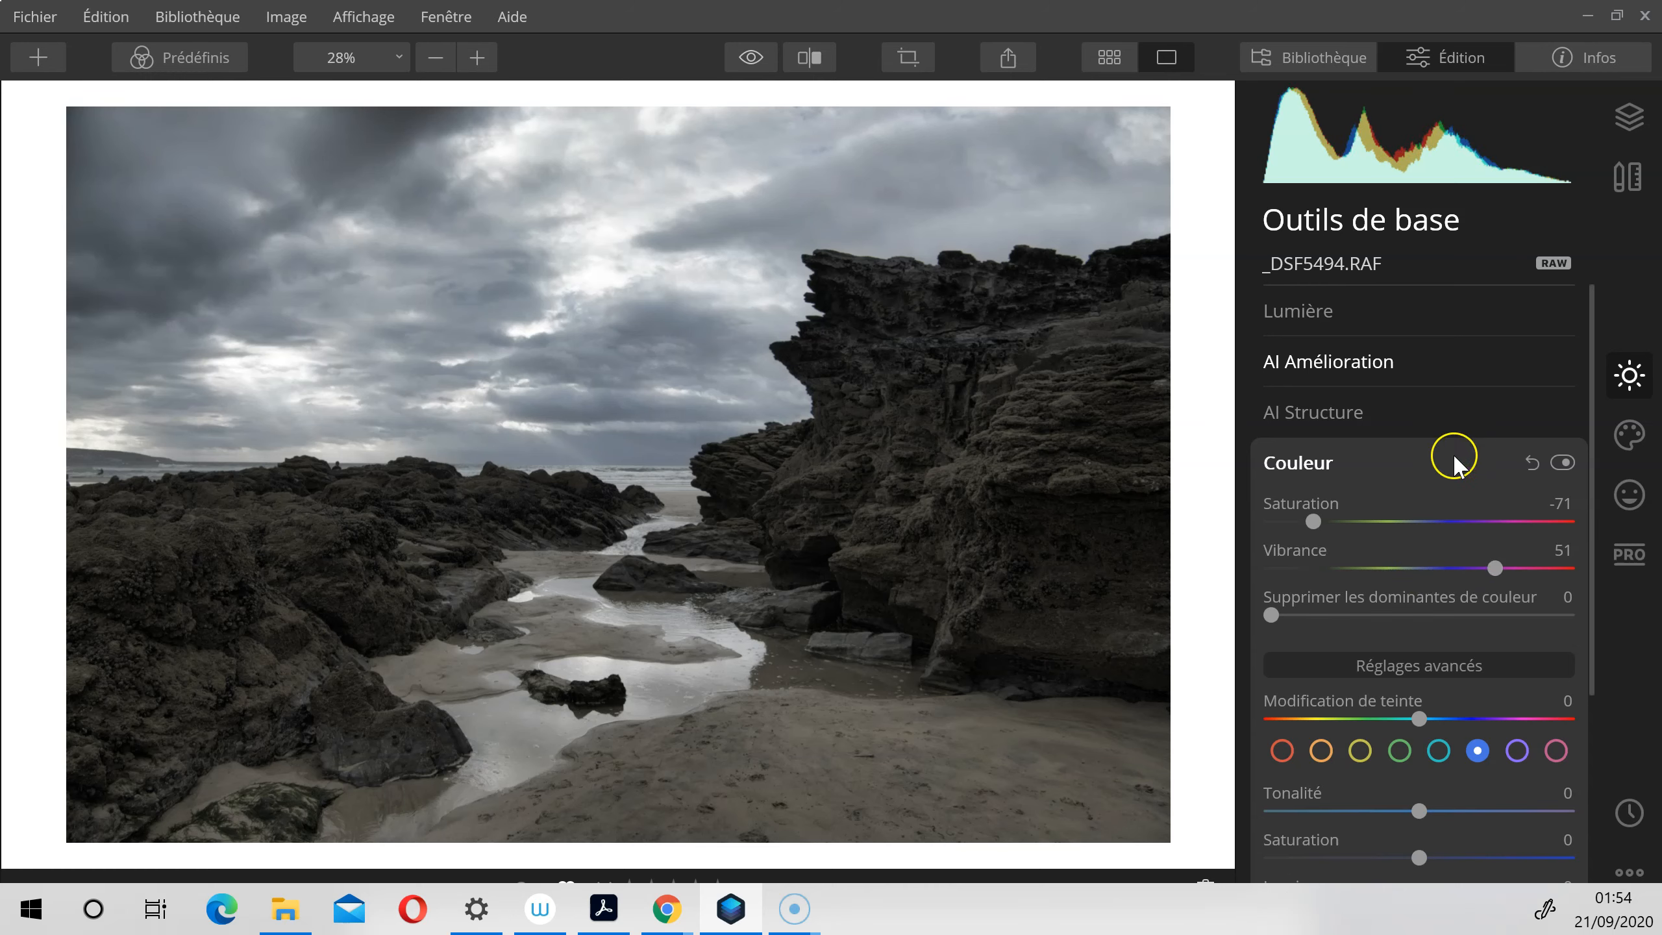
# Step: Tint the photo with Filtre photo at Quantité 8 and Tonalité 236, and compare it with the original
pyautogui.click(1643, 539)
pyautogui.scroll(-2, 1477, 616)
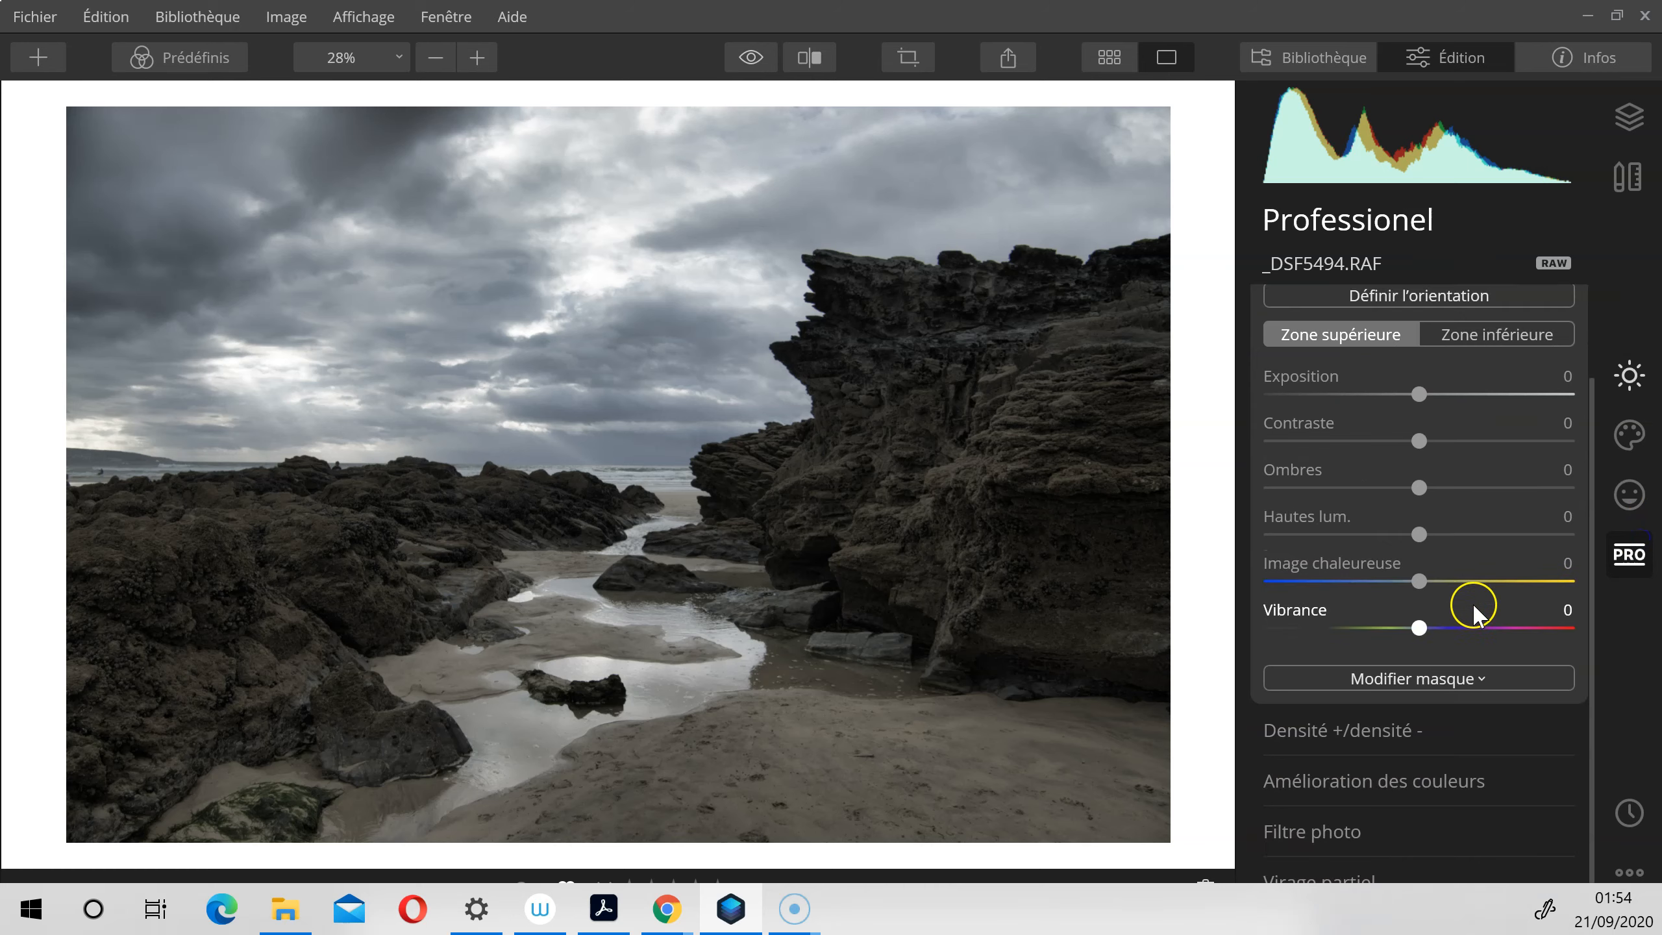
pyautogui.click(1348, 833)
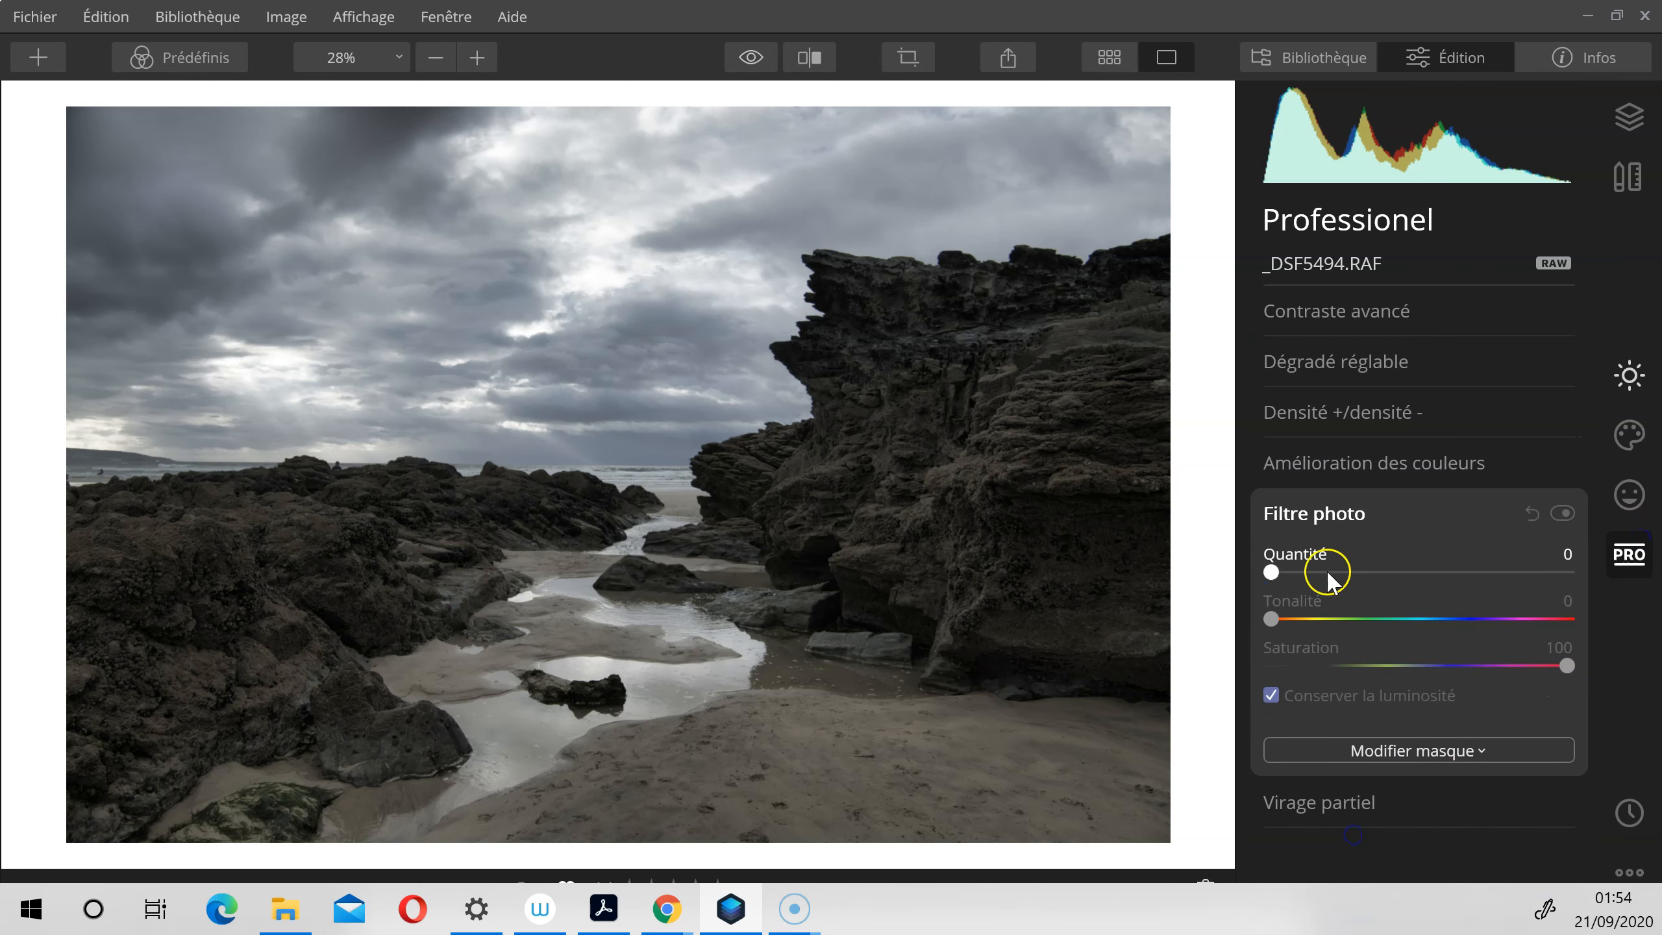
pyautogui.moveTo(1276, 569); pyautogui.dragTo(1353, 572)
pyautogui.moveTo(1270, 619); pyautogui.dragTo(1465, 623)
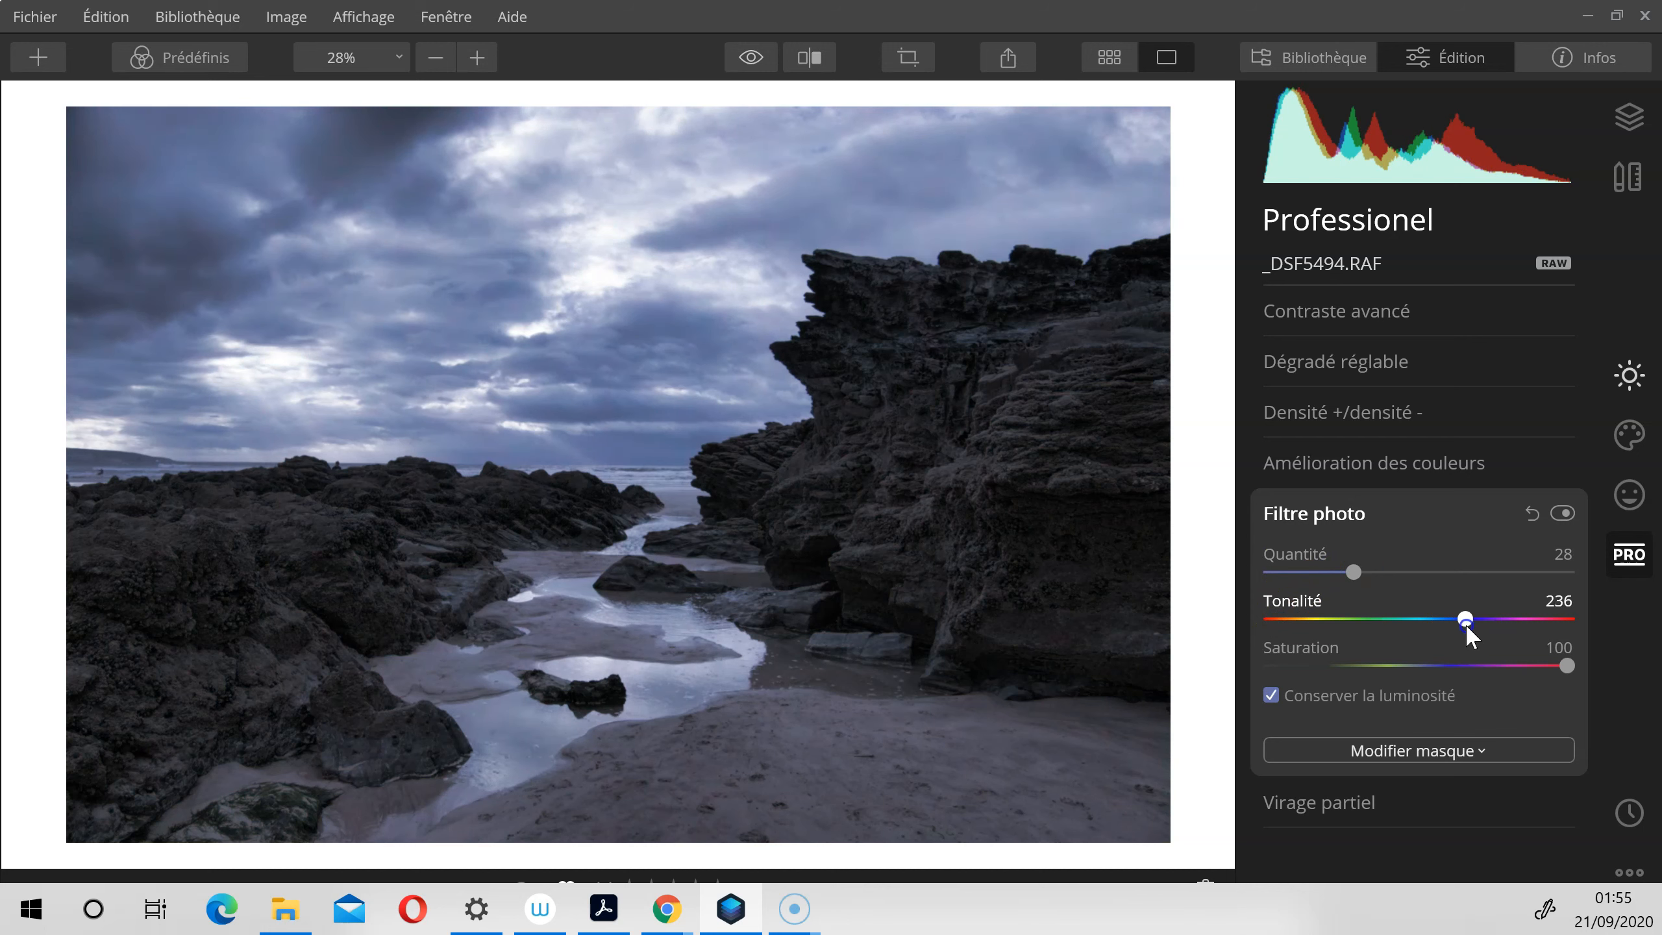
pyautogui.click(1444, 663)
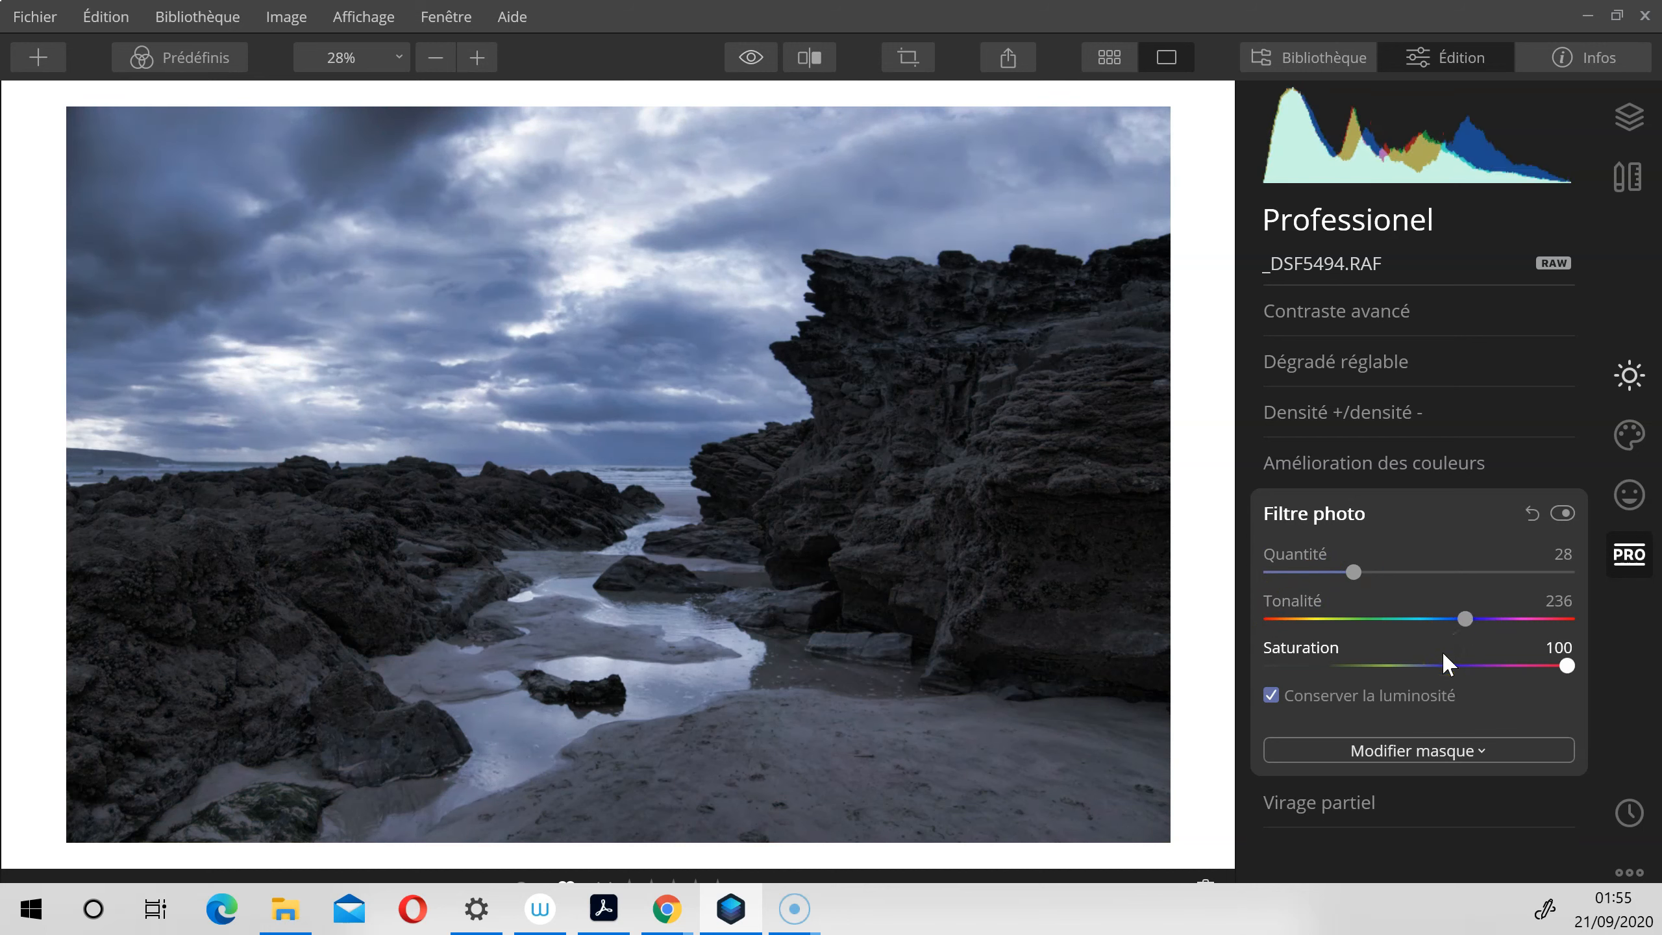
pyautogui.moveTo(1352, 571); pyautogui.dragTo(1336, 575)
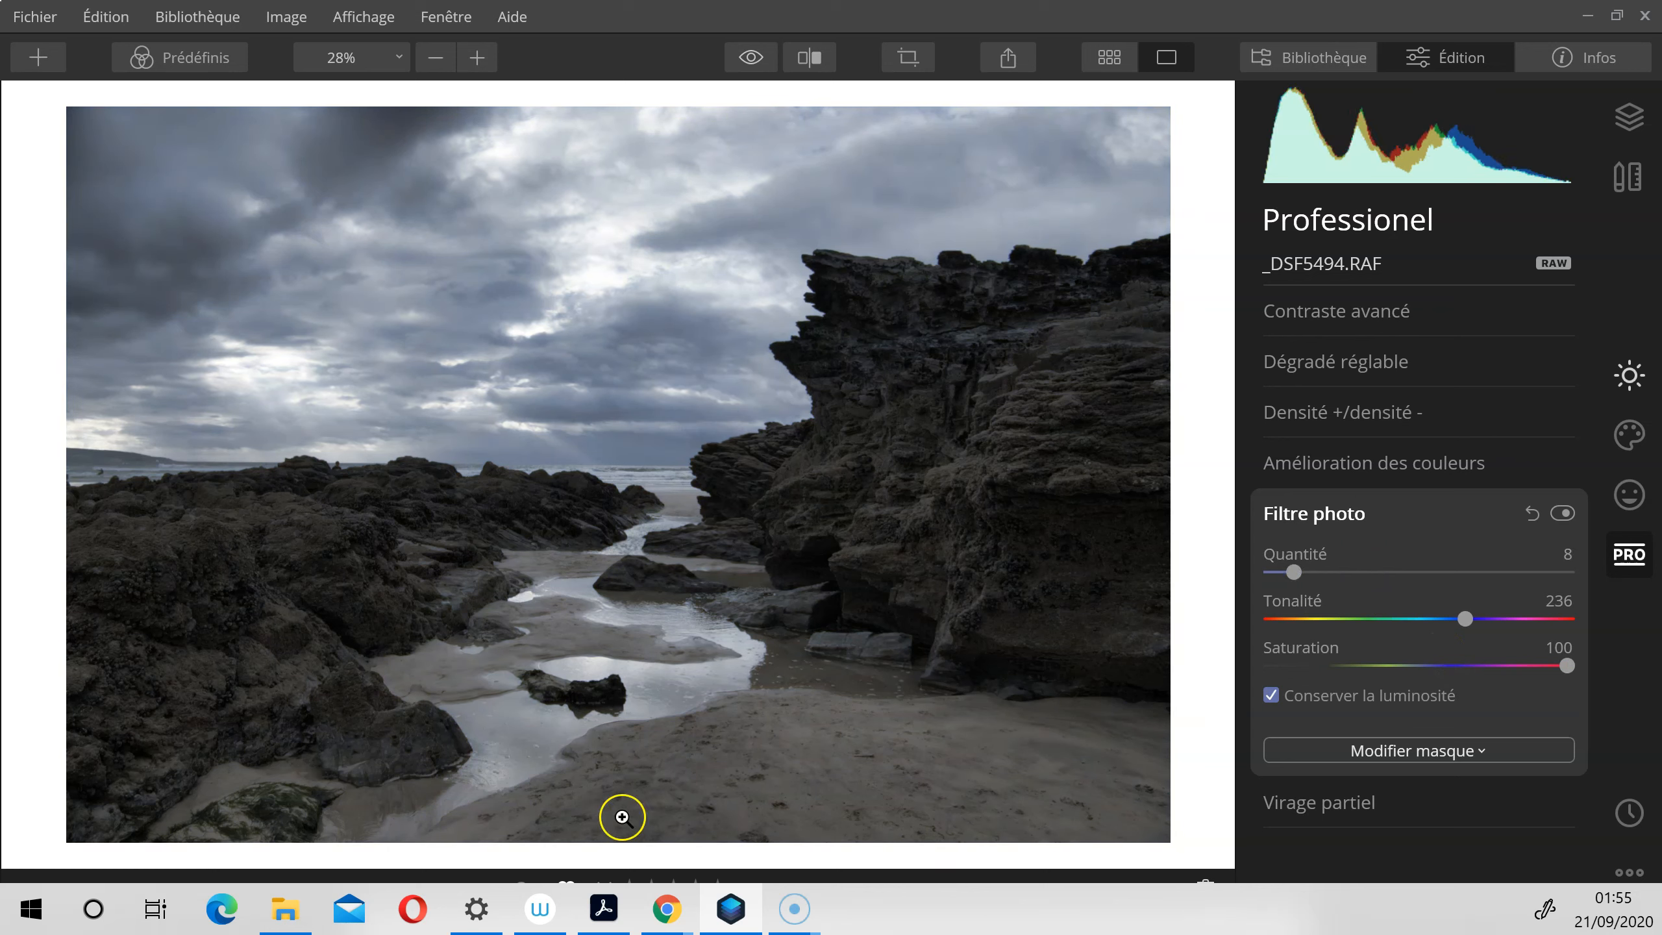
pyautogui.click(749, 58)
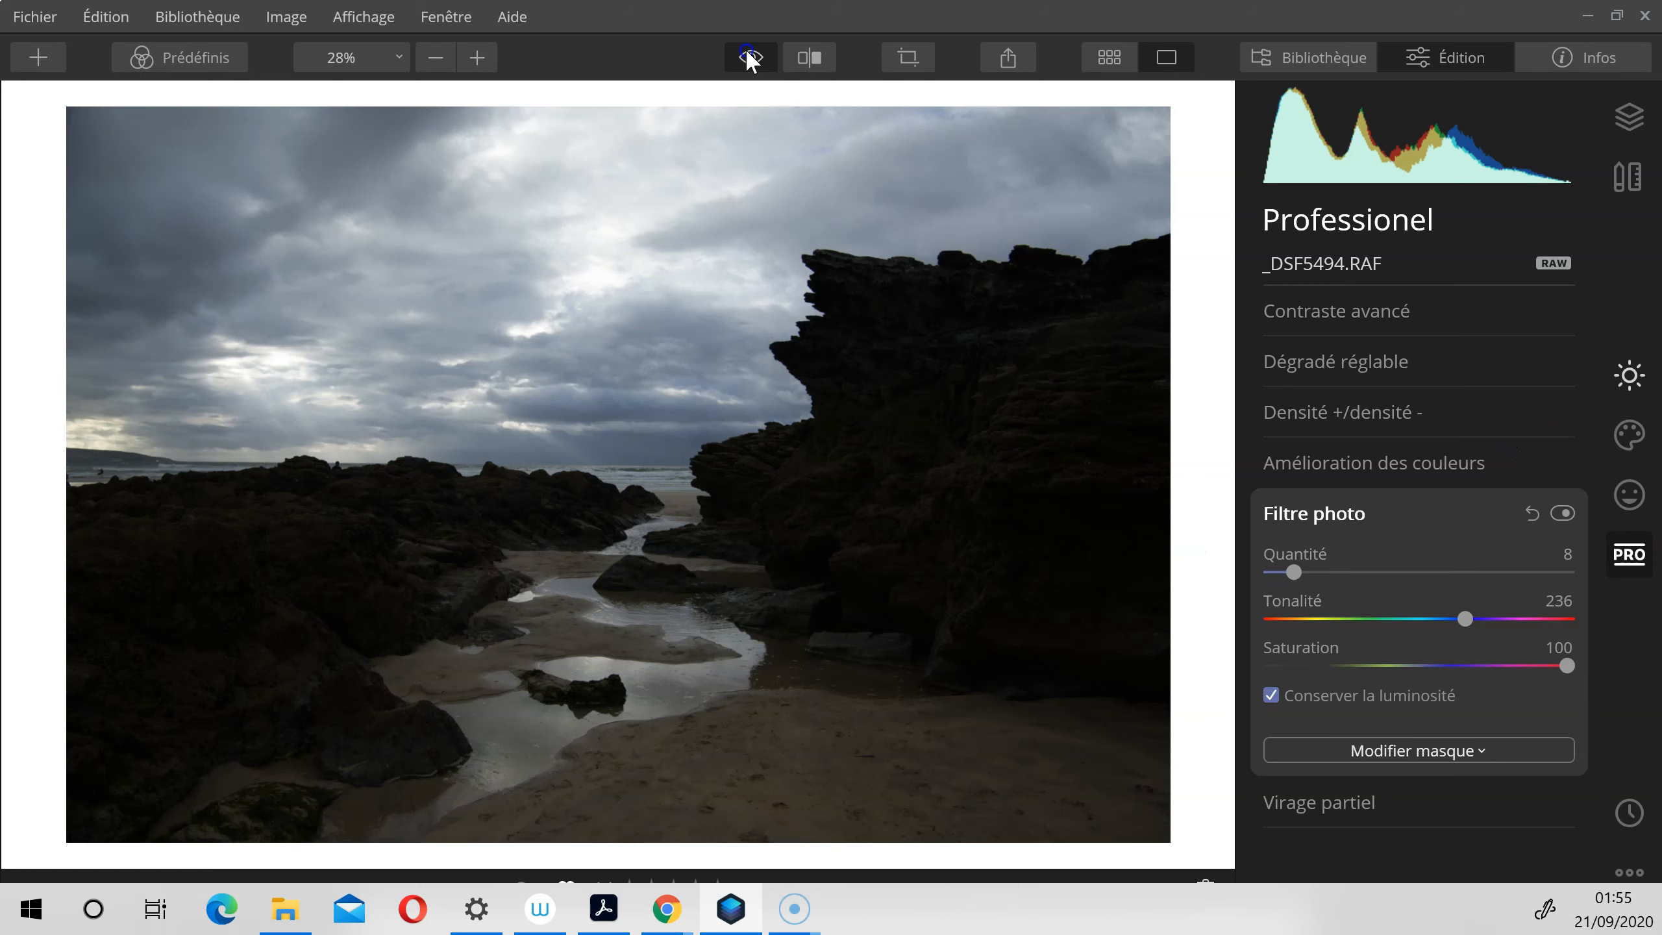
pyautogui.click(749, 58)
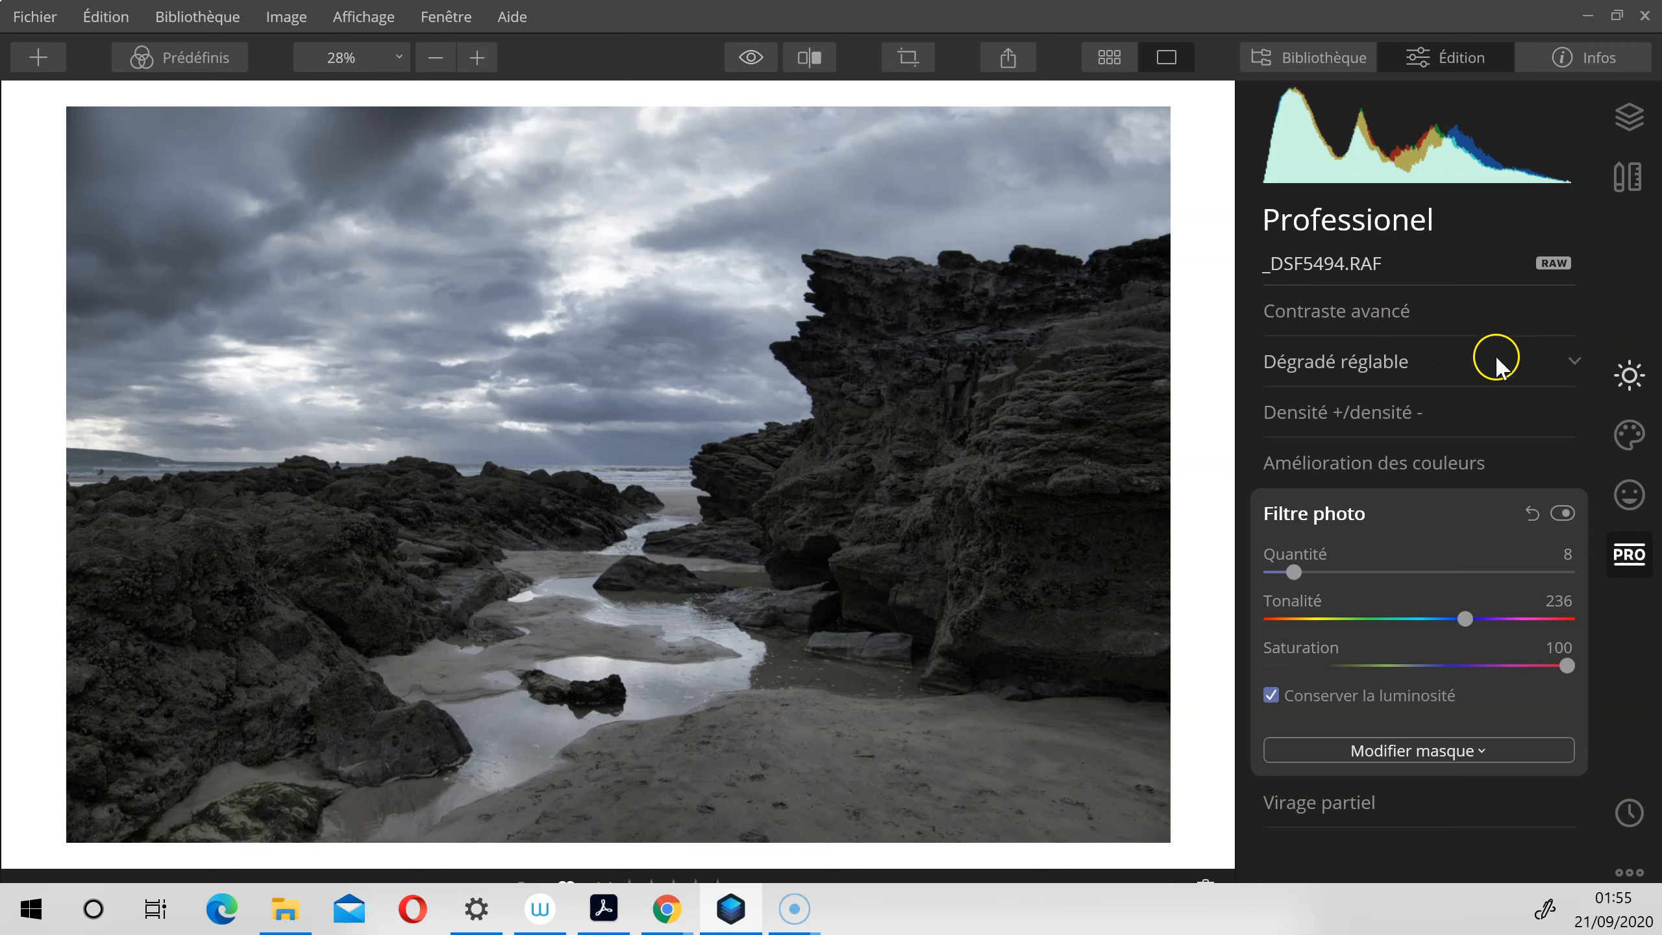
# Step: Set the AI Structure Quantité to 70, and compare the photo with and without the effect
pyautogui.click(1630, 376)
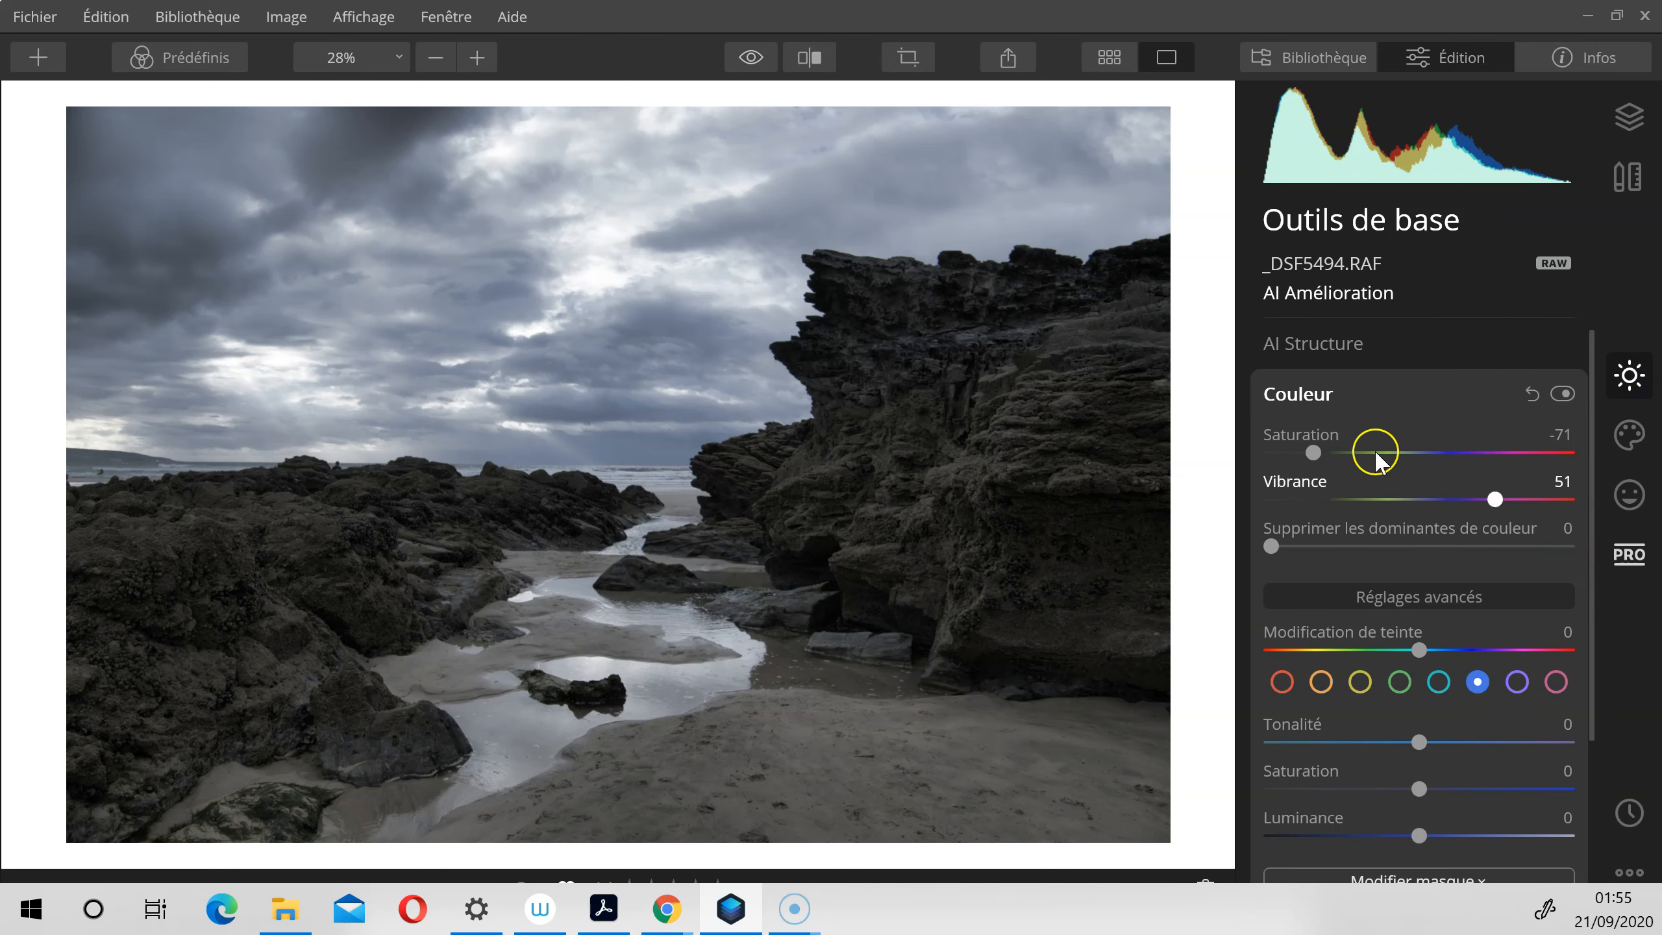
pyautogui.click(1422, 345)
pyautogui.moveTo(1420, 470); pyautogui.dragTo(1523, 471)
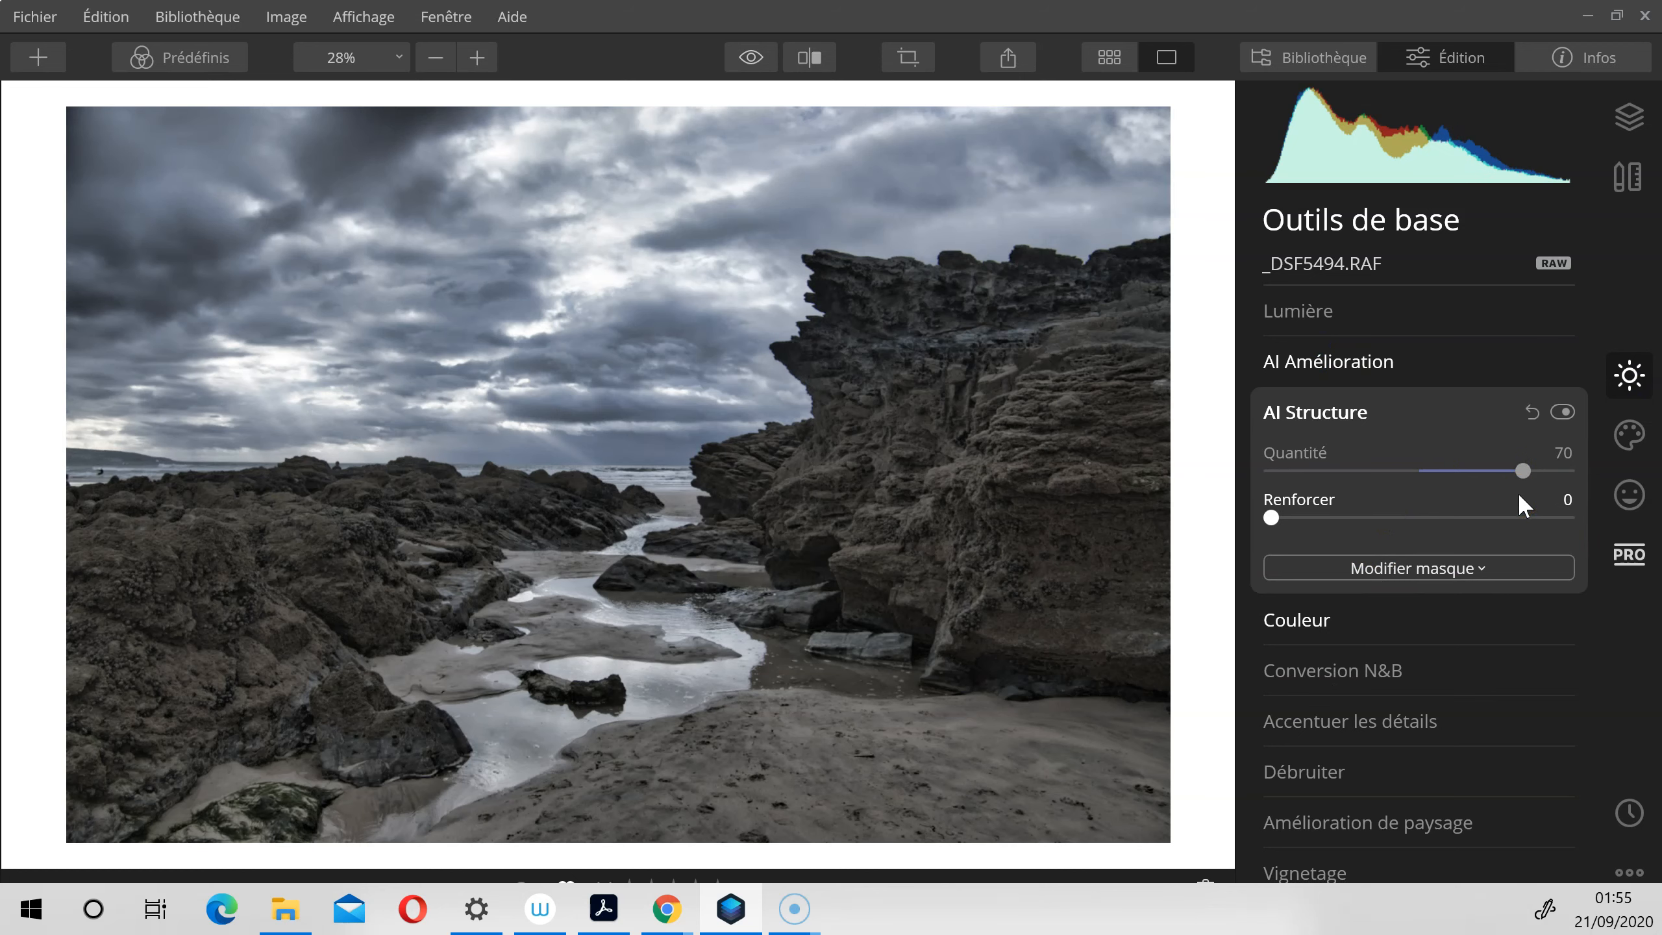
pyautogui.click(1563, 411)
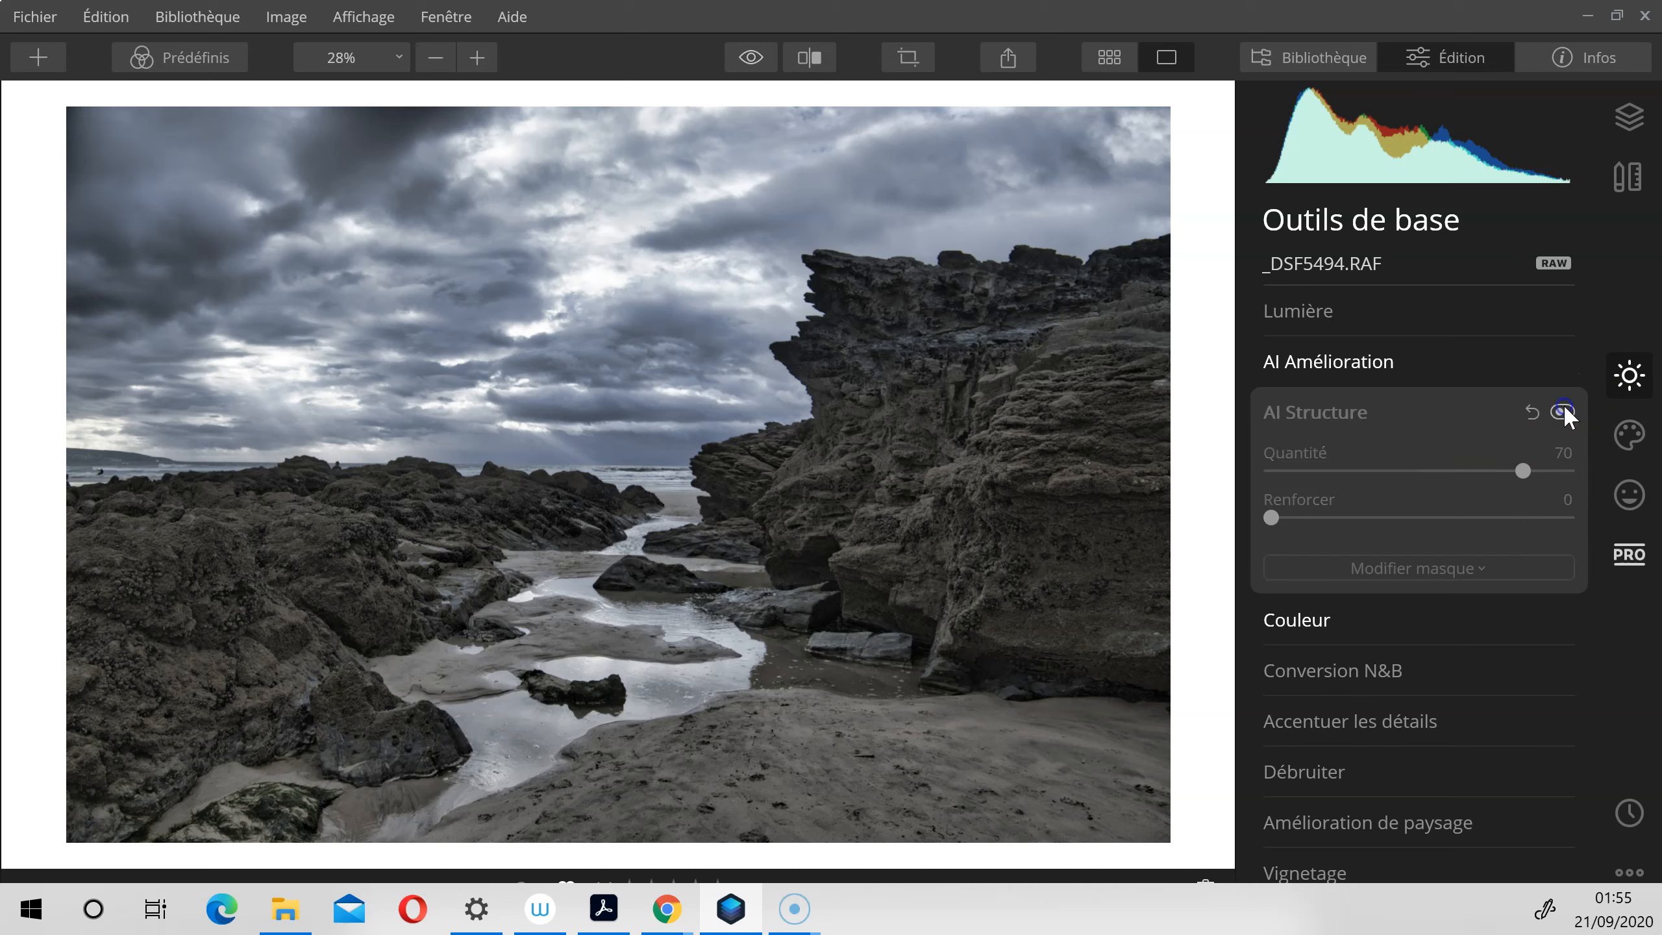
pyautogui.click(1564, 411)
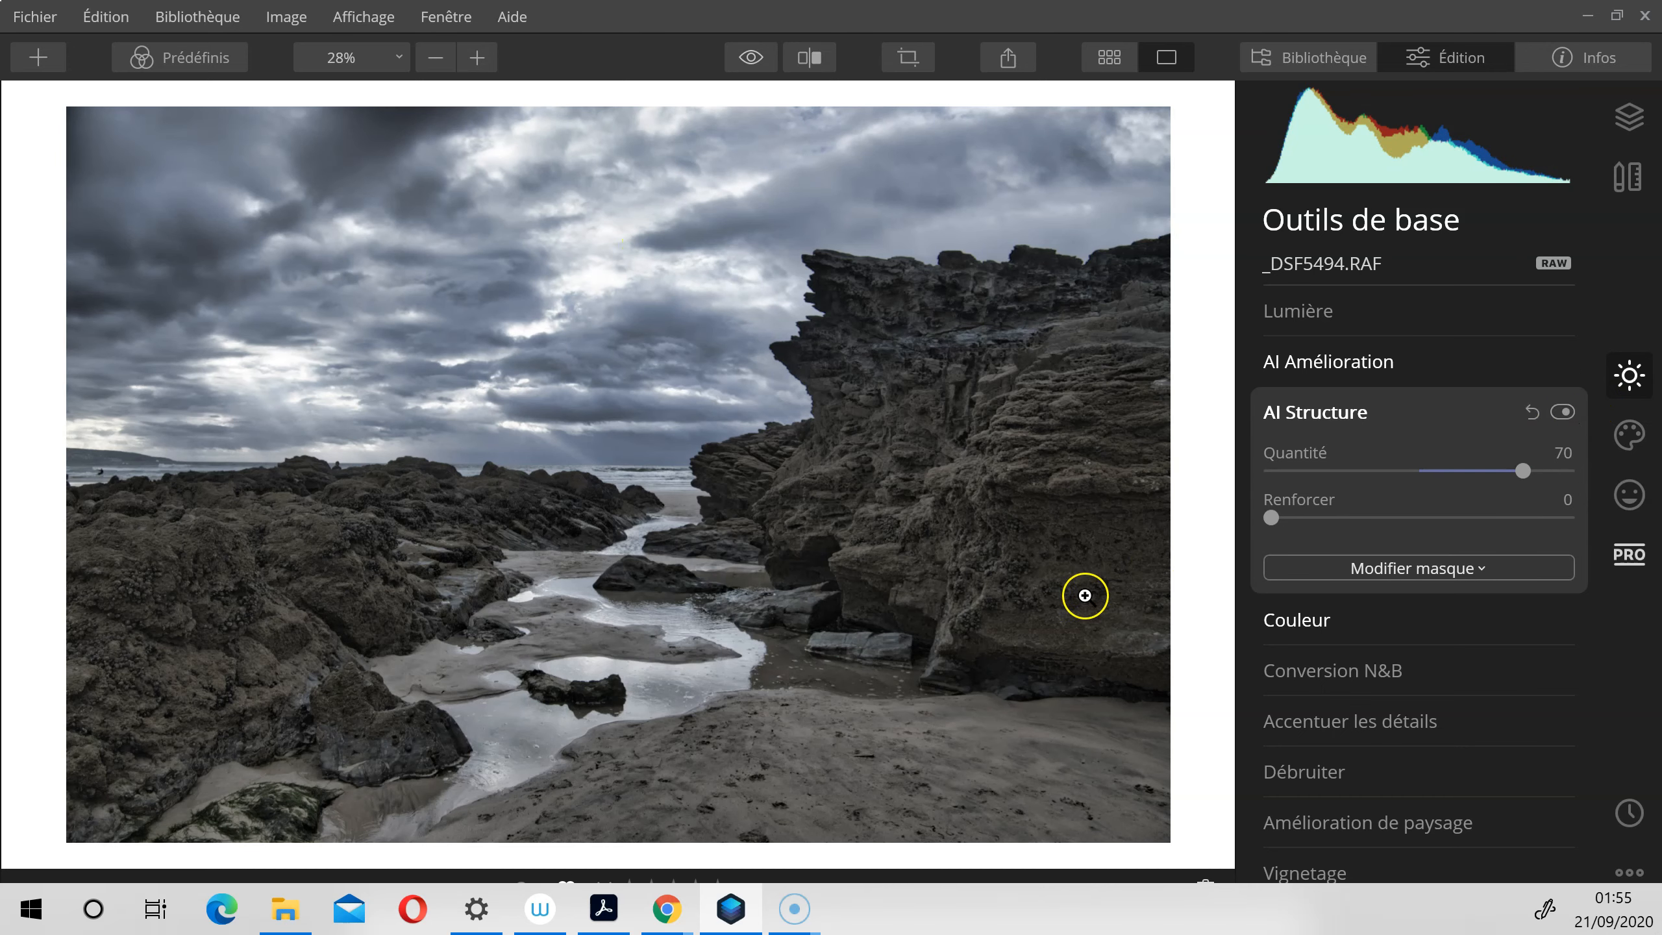
pyautogui.click(753, 57)
# Step: In Contraste avancé, set the highlight contrast to 34, midtone contrast to 30 and shadow contrast to 27
pyautogui.click(1628, 432)
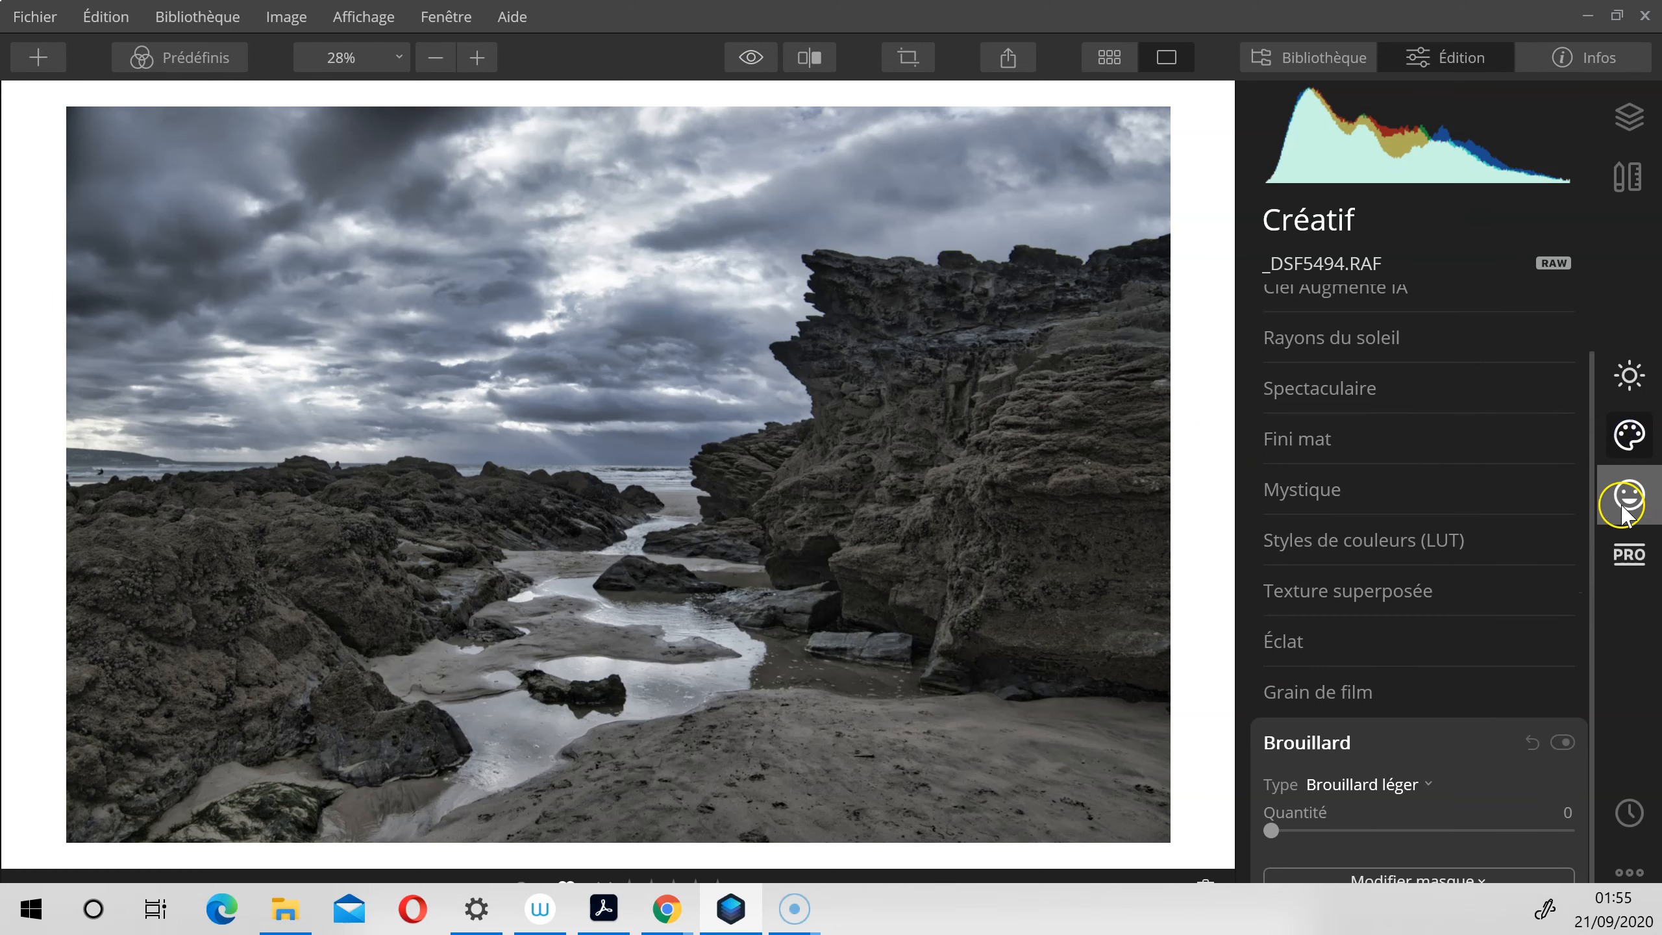
pyautogui.click(1622, 545)
pyautogui.click(1371, 306)
pyautogui.scroll(-1, 1394, 436)
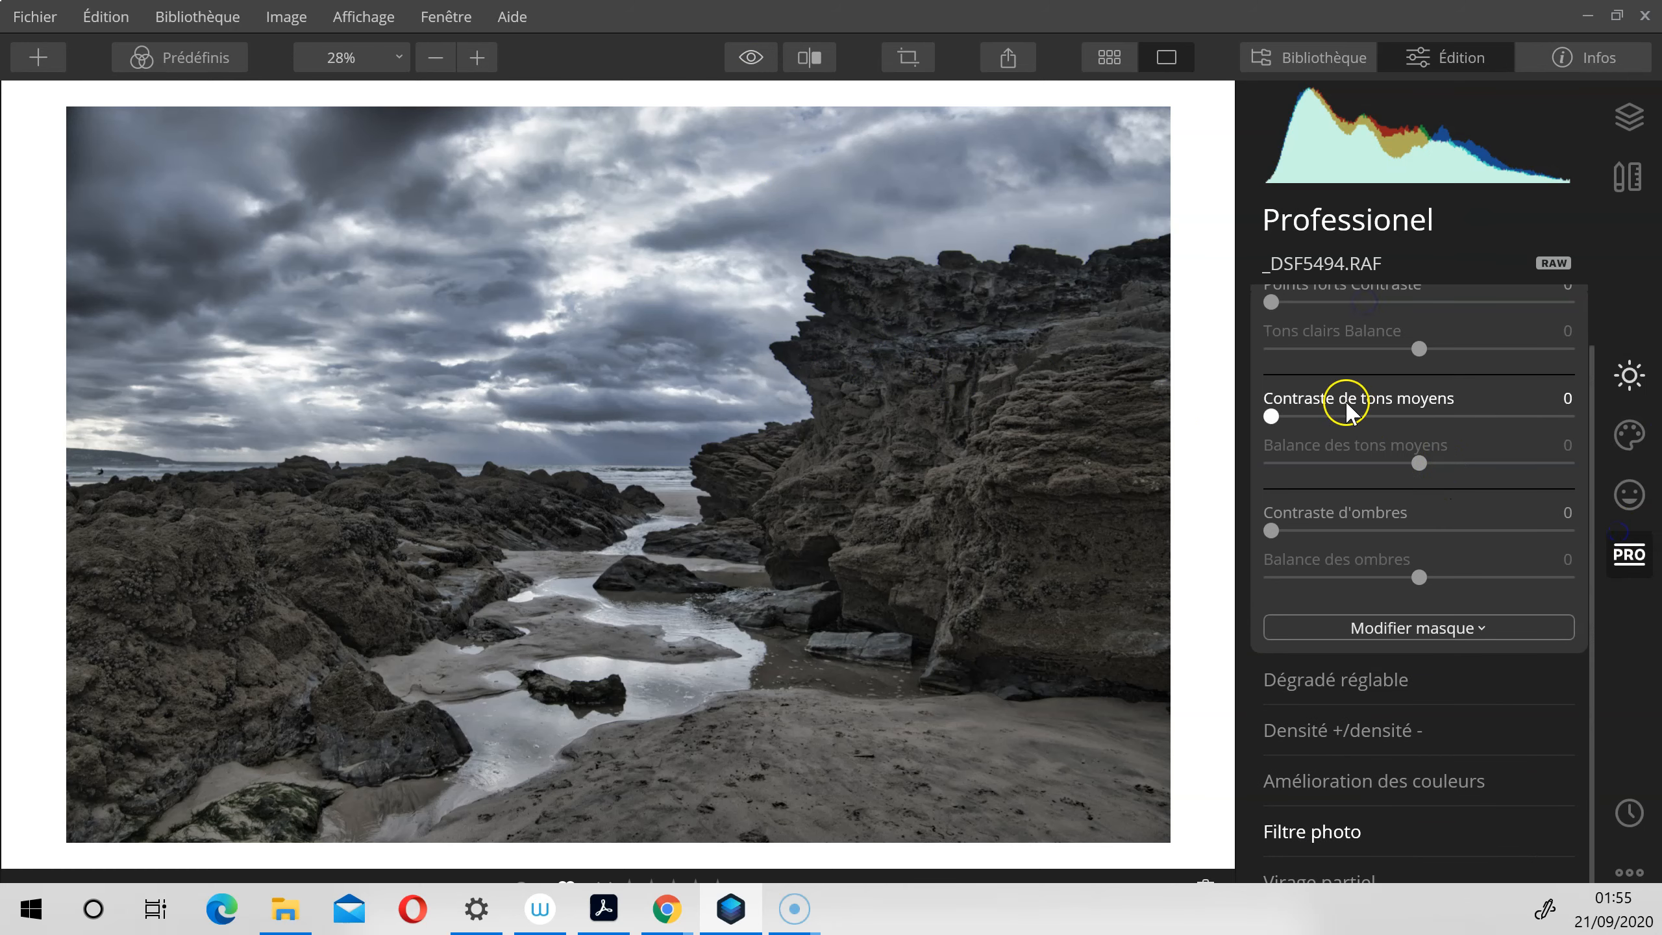
pyautogui.scroll(1, 1360, 399)
pyautogui.moveTo(1271, 369); pyautogui.dragTo(1369, 370)
pyautogui.moveTo(1271, 484); pyautogui.dragTo(1360, 485)
pyautogui.click(1321, 593)
pyautogui.moveTo(1277, 600); pyautogui.dragTo(1352, 597)
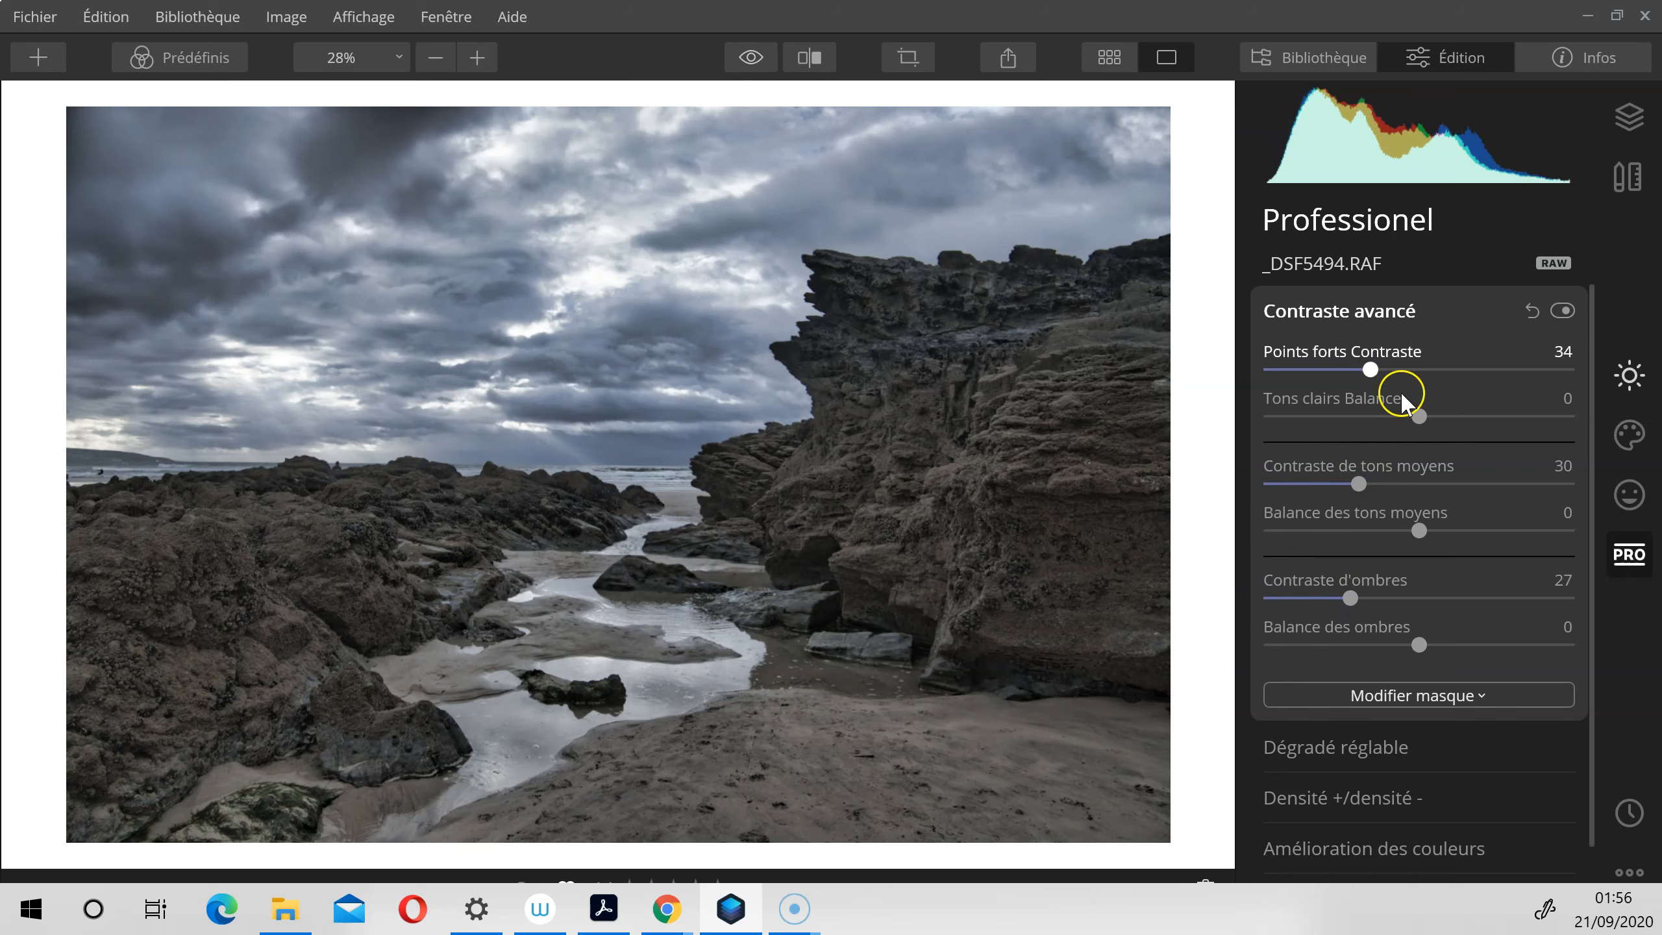
# Step: Set the Contraste avancé balances to 49 for highlights, 29 for midtones and 14 for shadows, and compare with the original
pyautogui.moveTo(1421, 416)
pyautogui.mouseDown()
pyautogui.moveTo(1379, 419)
pyautogui.moveTo(1469, 419)
pyautogui.moveTo(1346, 432)
pyautogui.moveTo(1521, 438)
pyautogui.moveTo(1432, 438)
pyautogui.mouseUp()
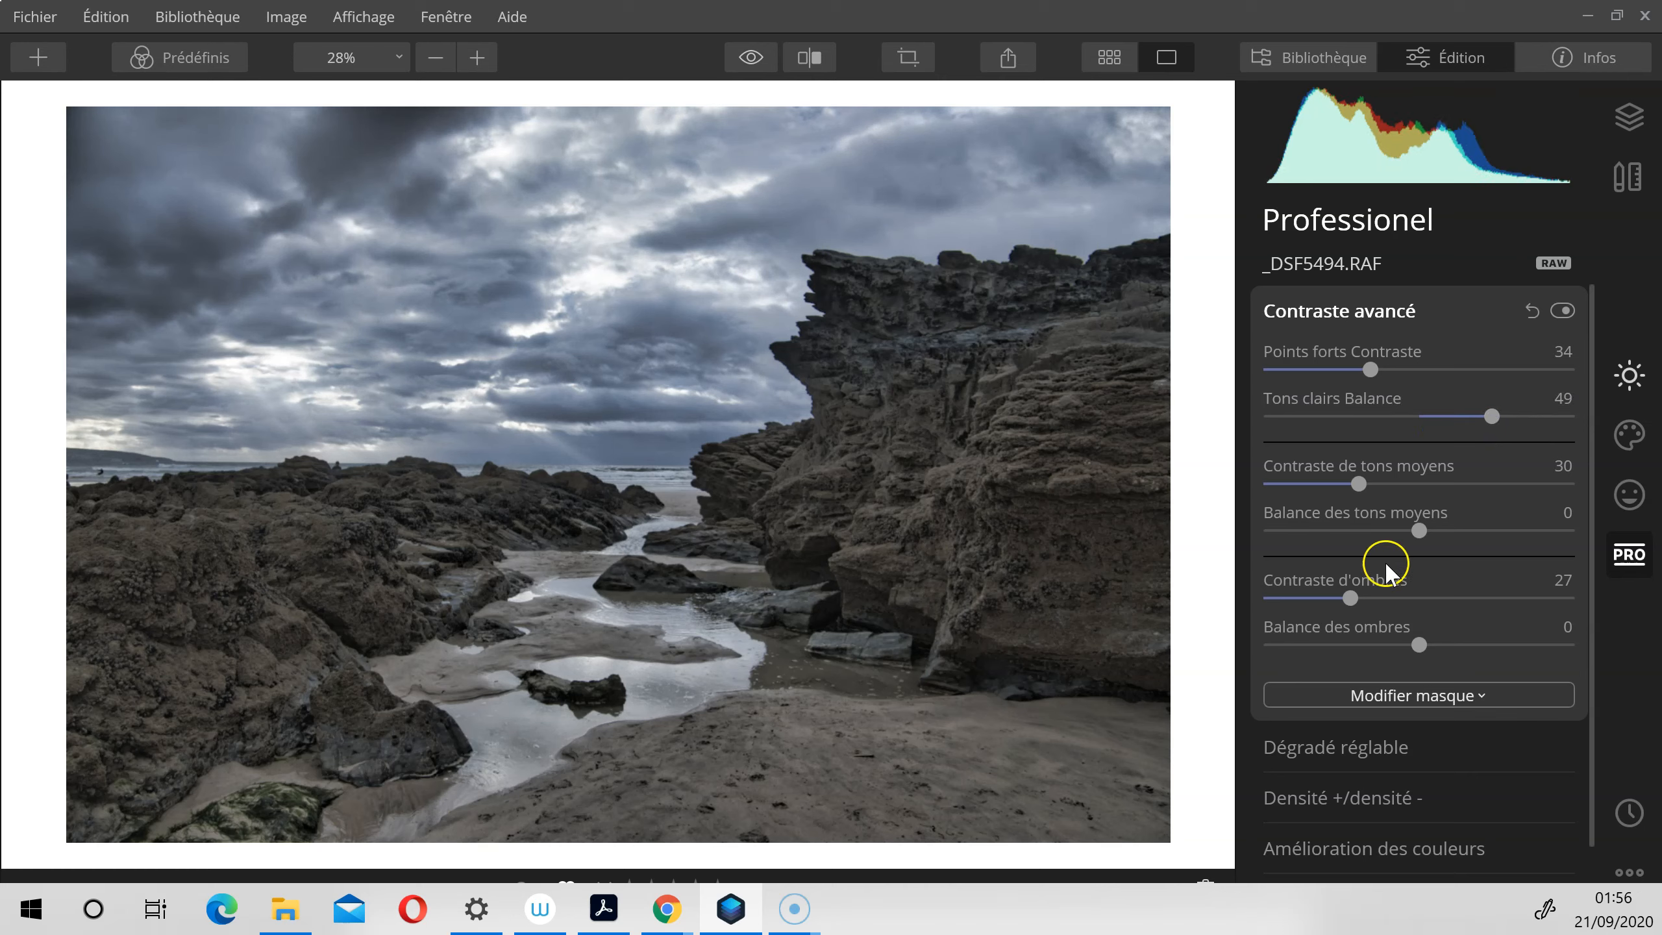
pyautogui.moveTo(1423, 533); pyautogui.dragTo(1490, 532)
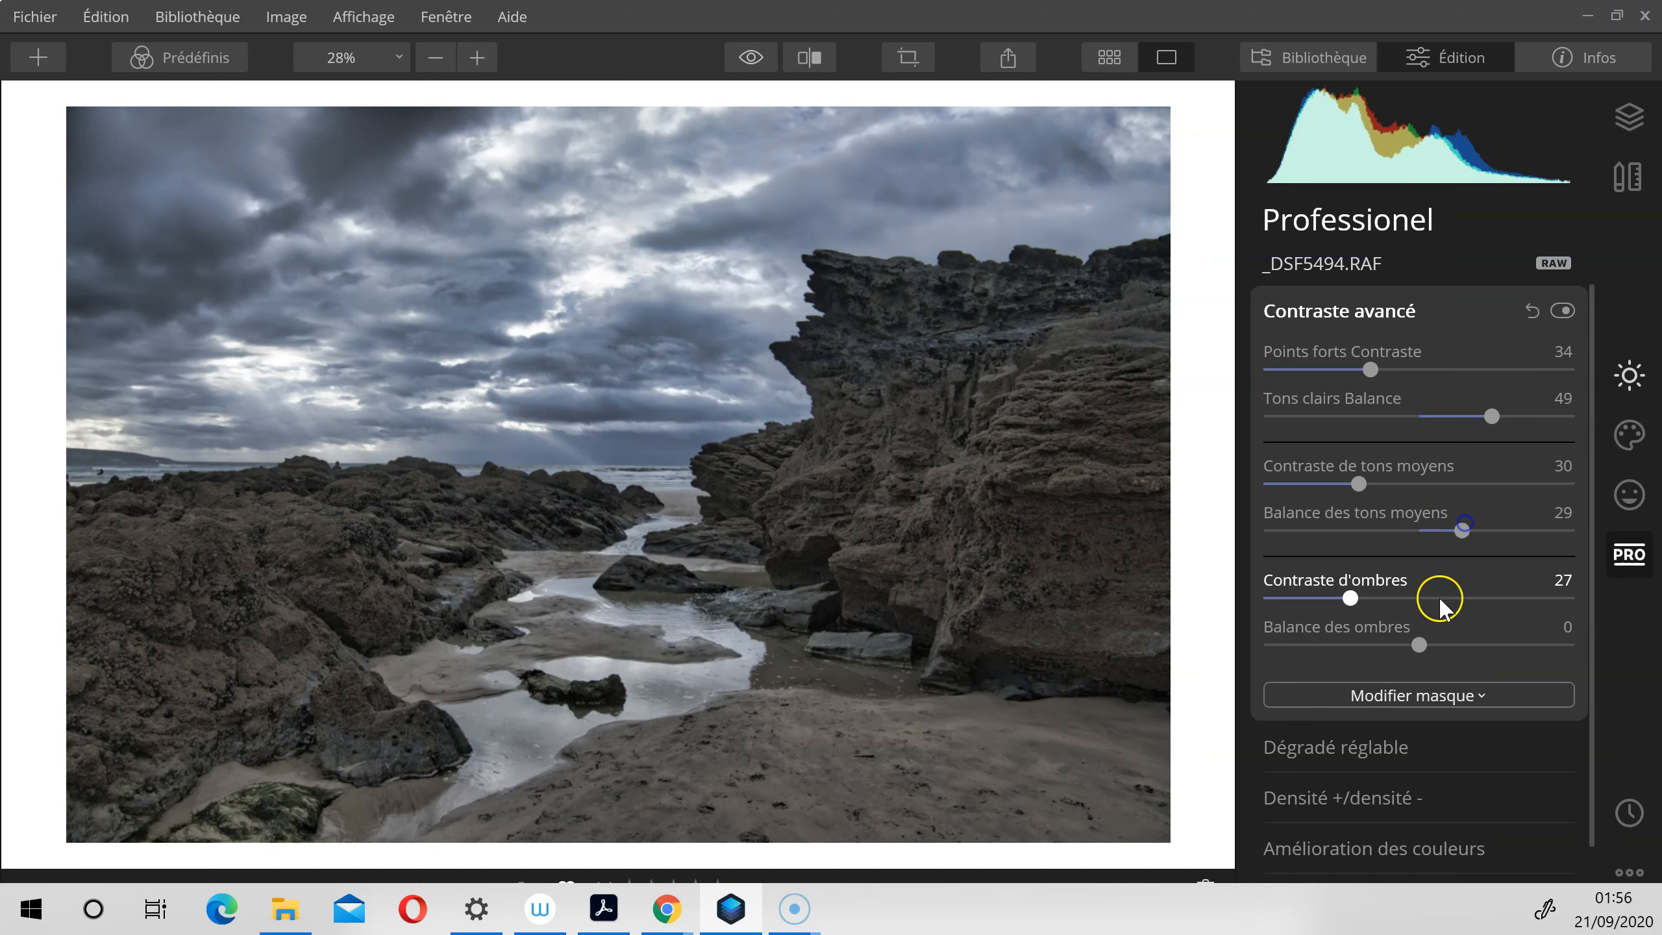
pyautogui.moveTo(1418, 645); pyautogui.dragTo(1452, 645)
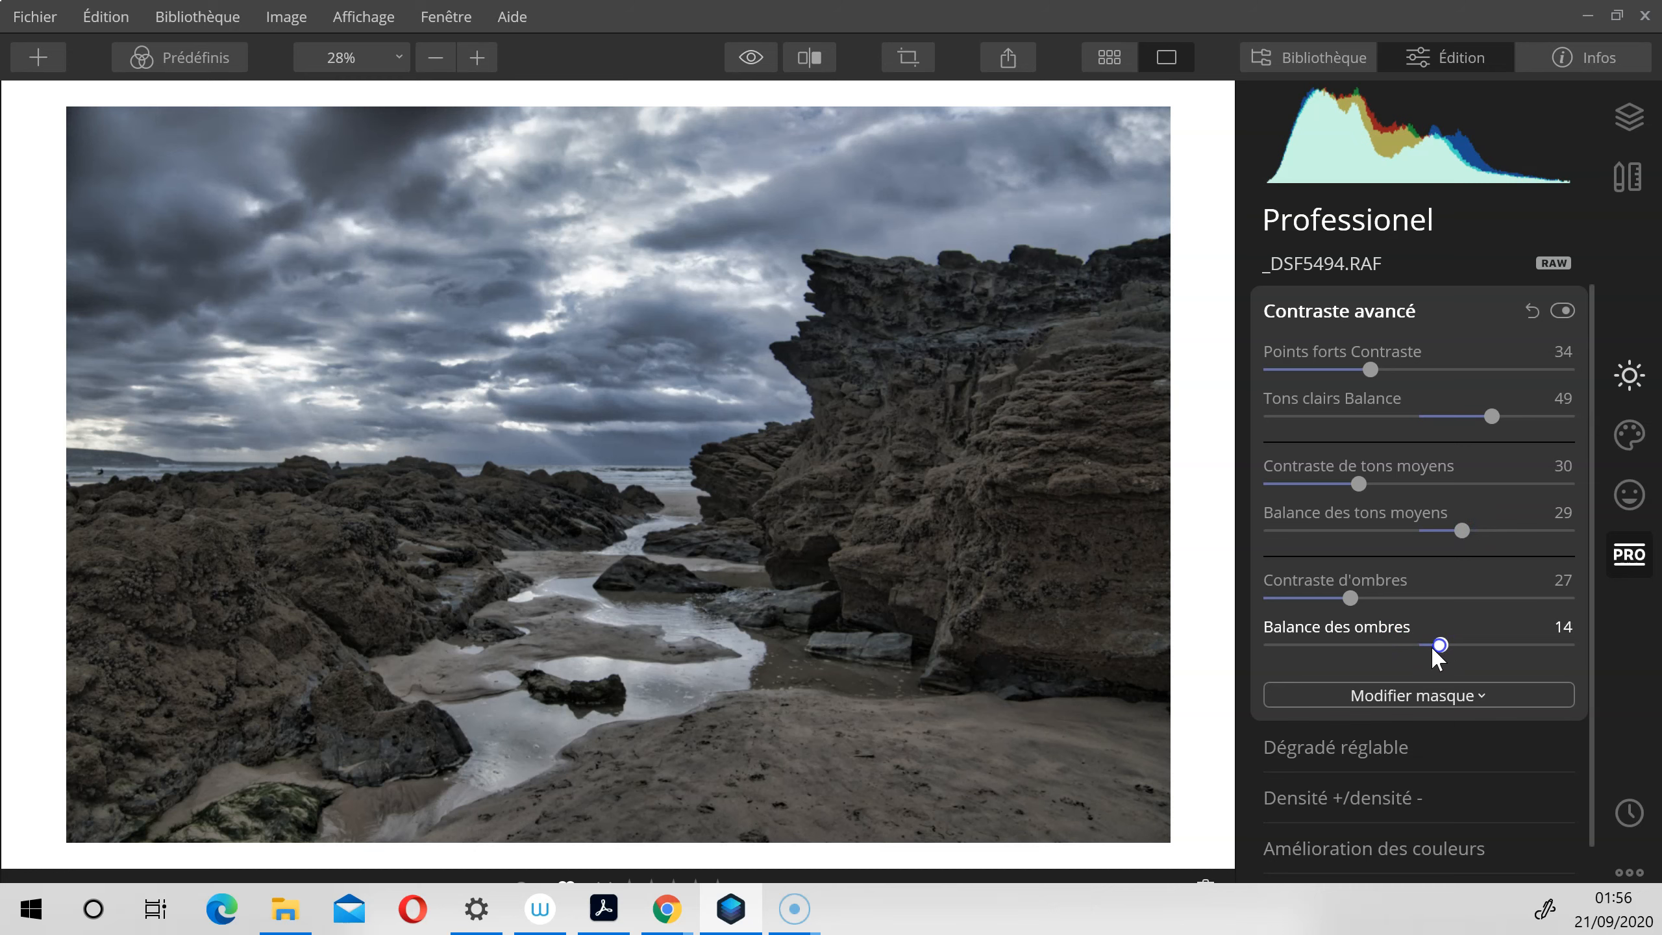
pyautogui.moveTo(1442, 657); pyautogui.dragTo(1432, 650)
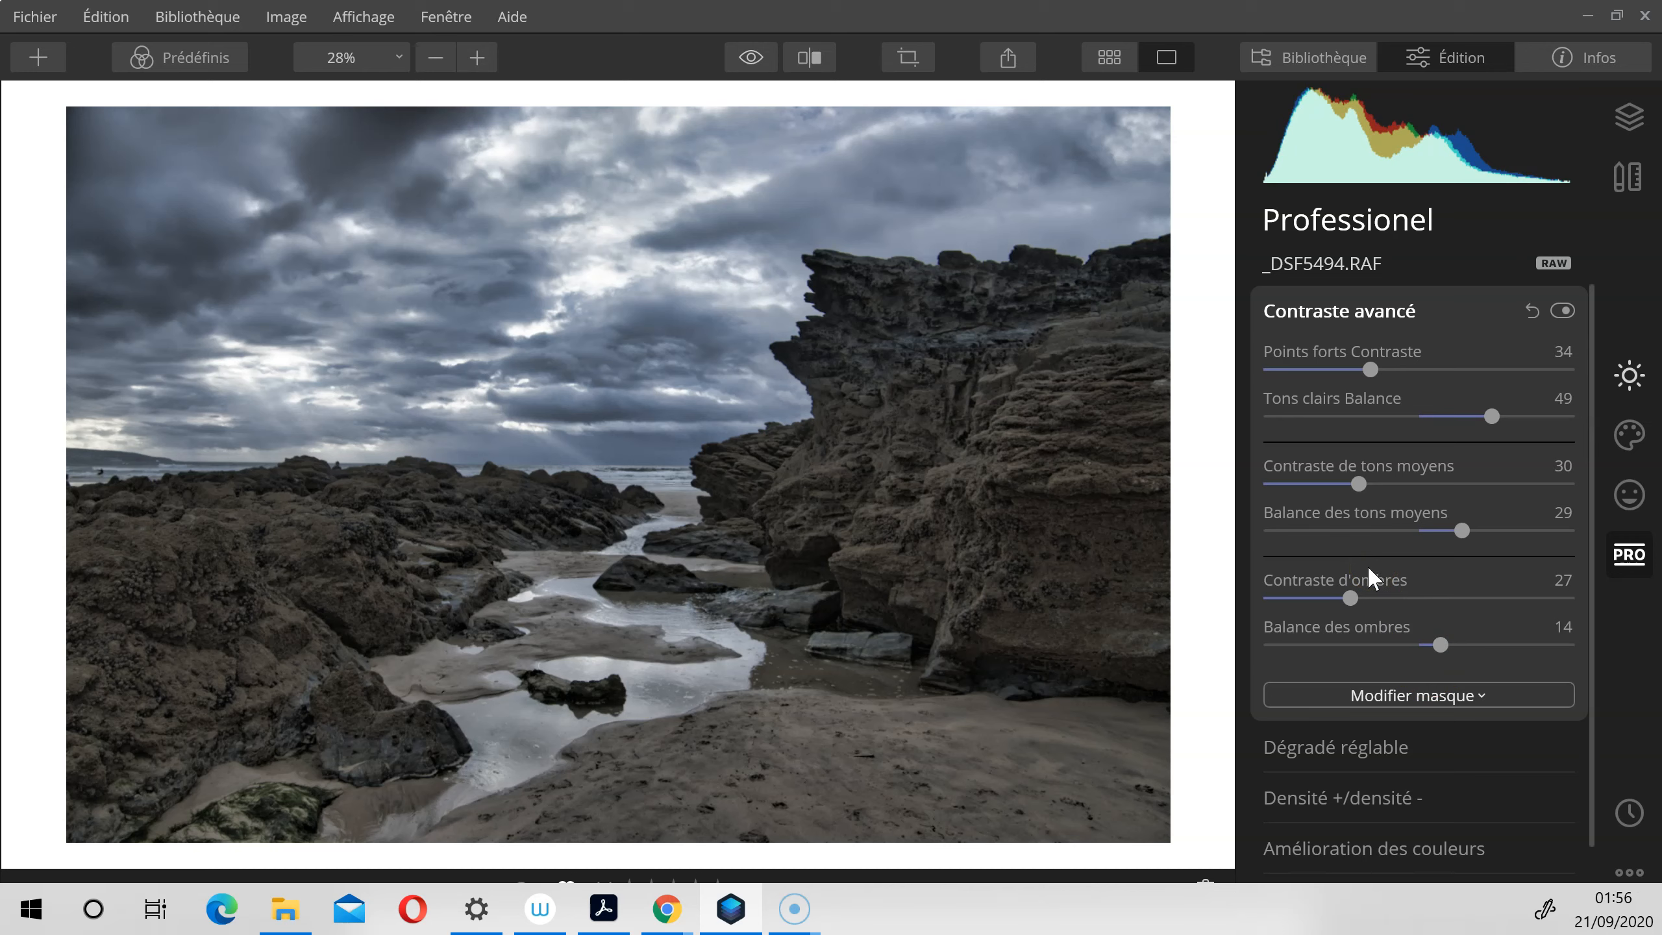
pyautogui.click(750, 58)
# Step: Try the Mystique effect at Quantité 55, and return it to 0
pyautogui.click(1629, 435)
pyautogui.click(1301, 484)
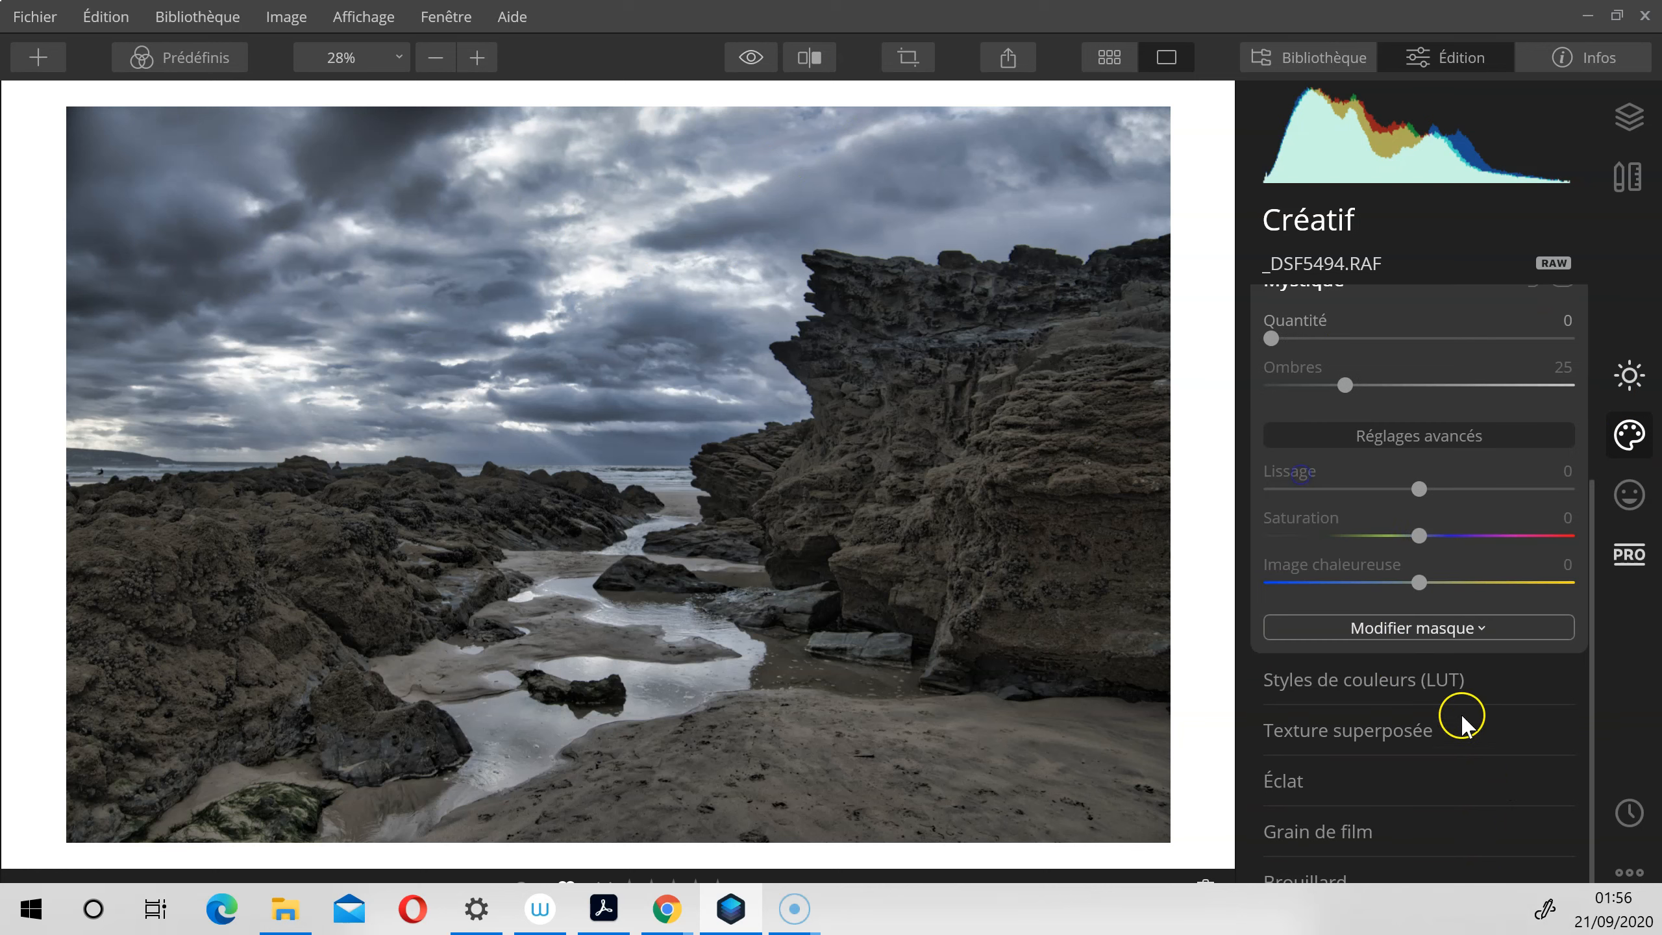
pyautogui.moveTo(1295, 360); pyautogui.dragTo(1430, 387)
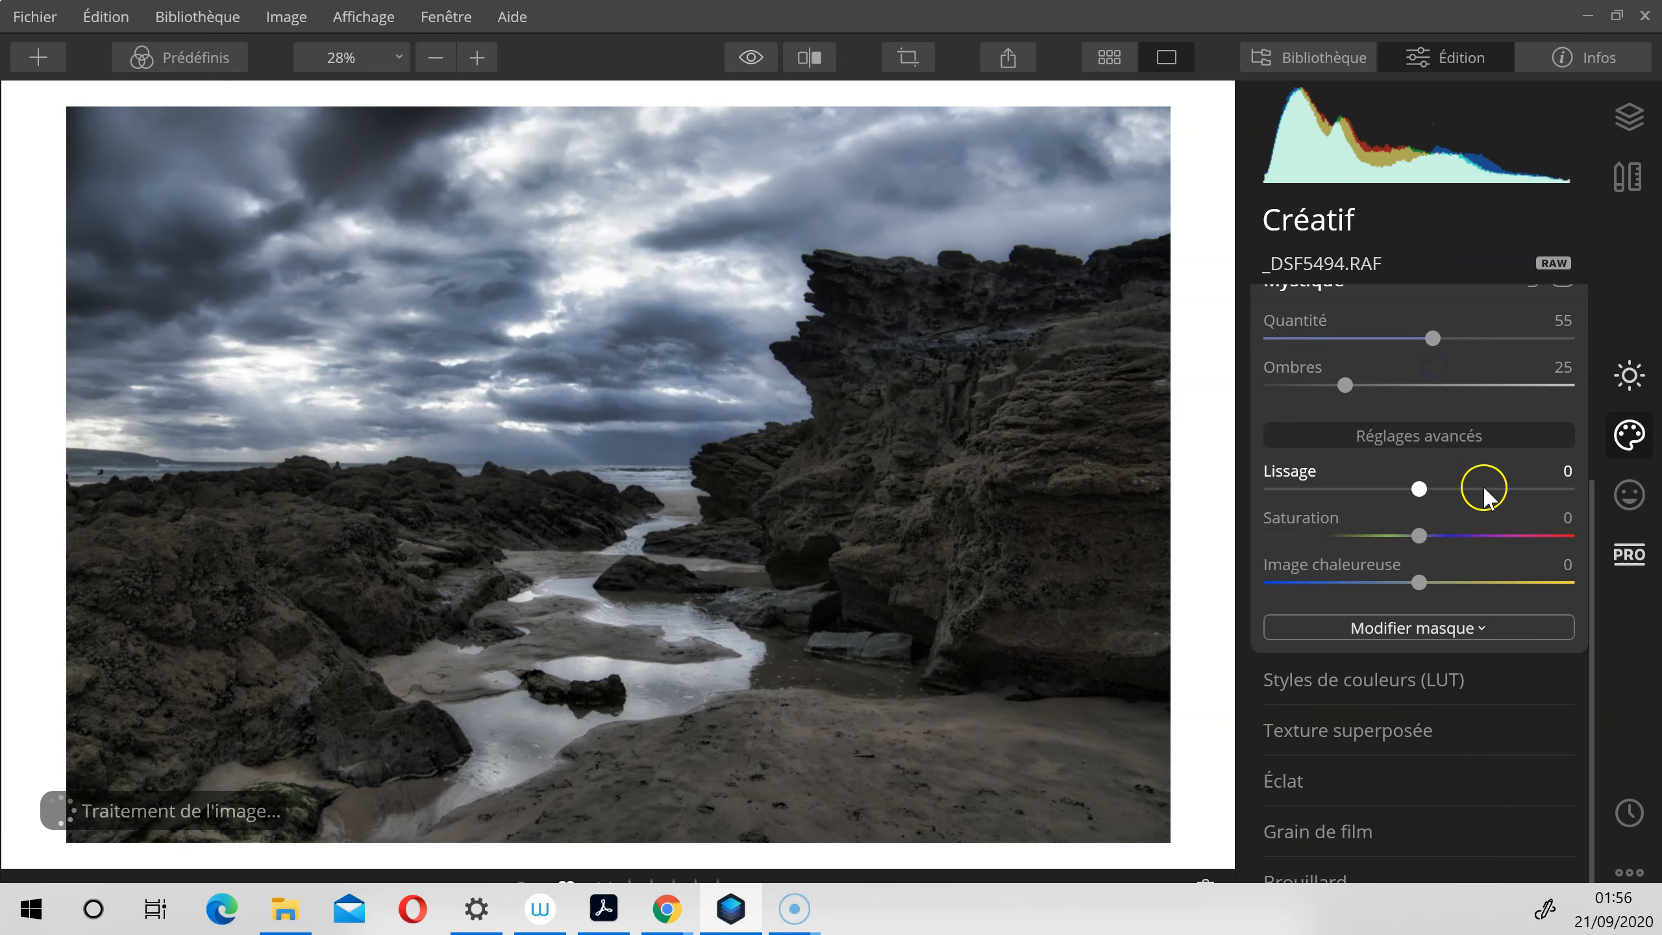
pyautogui.scroll(2, 1486, 488)
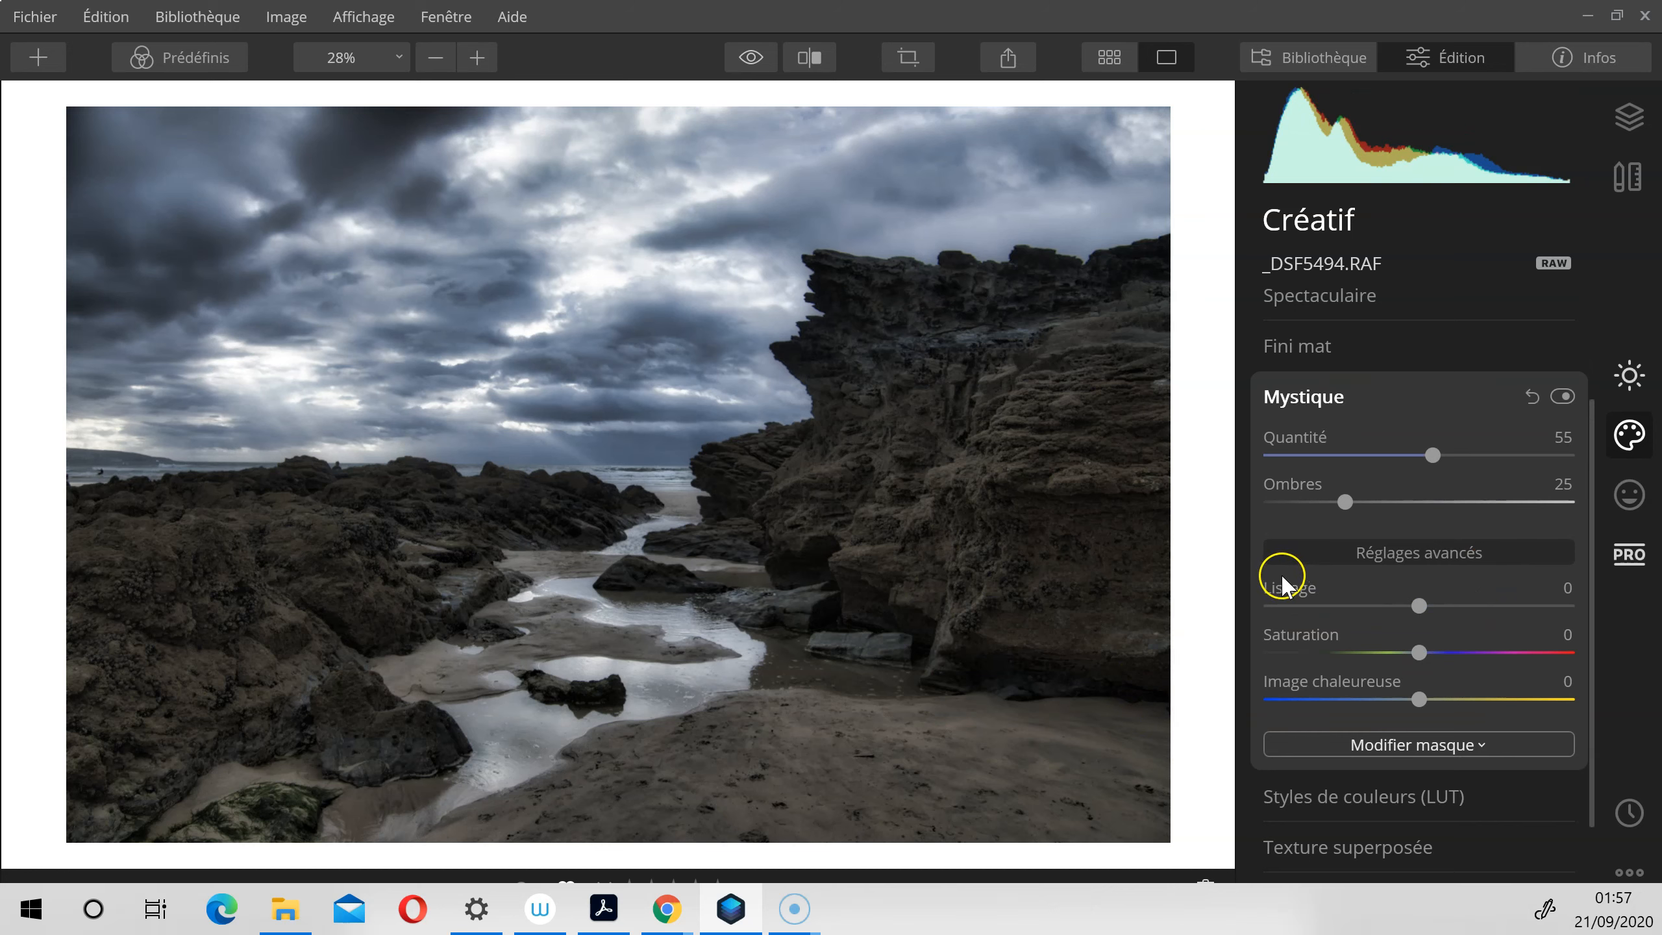
pyautogui.moveTo(1436, 455); pyautogui.dragTo(1032, 598)
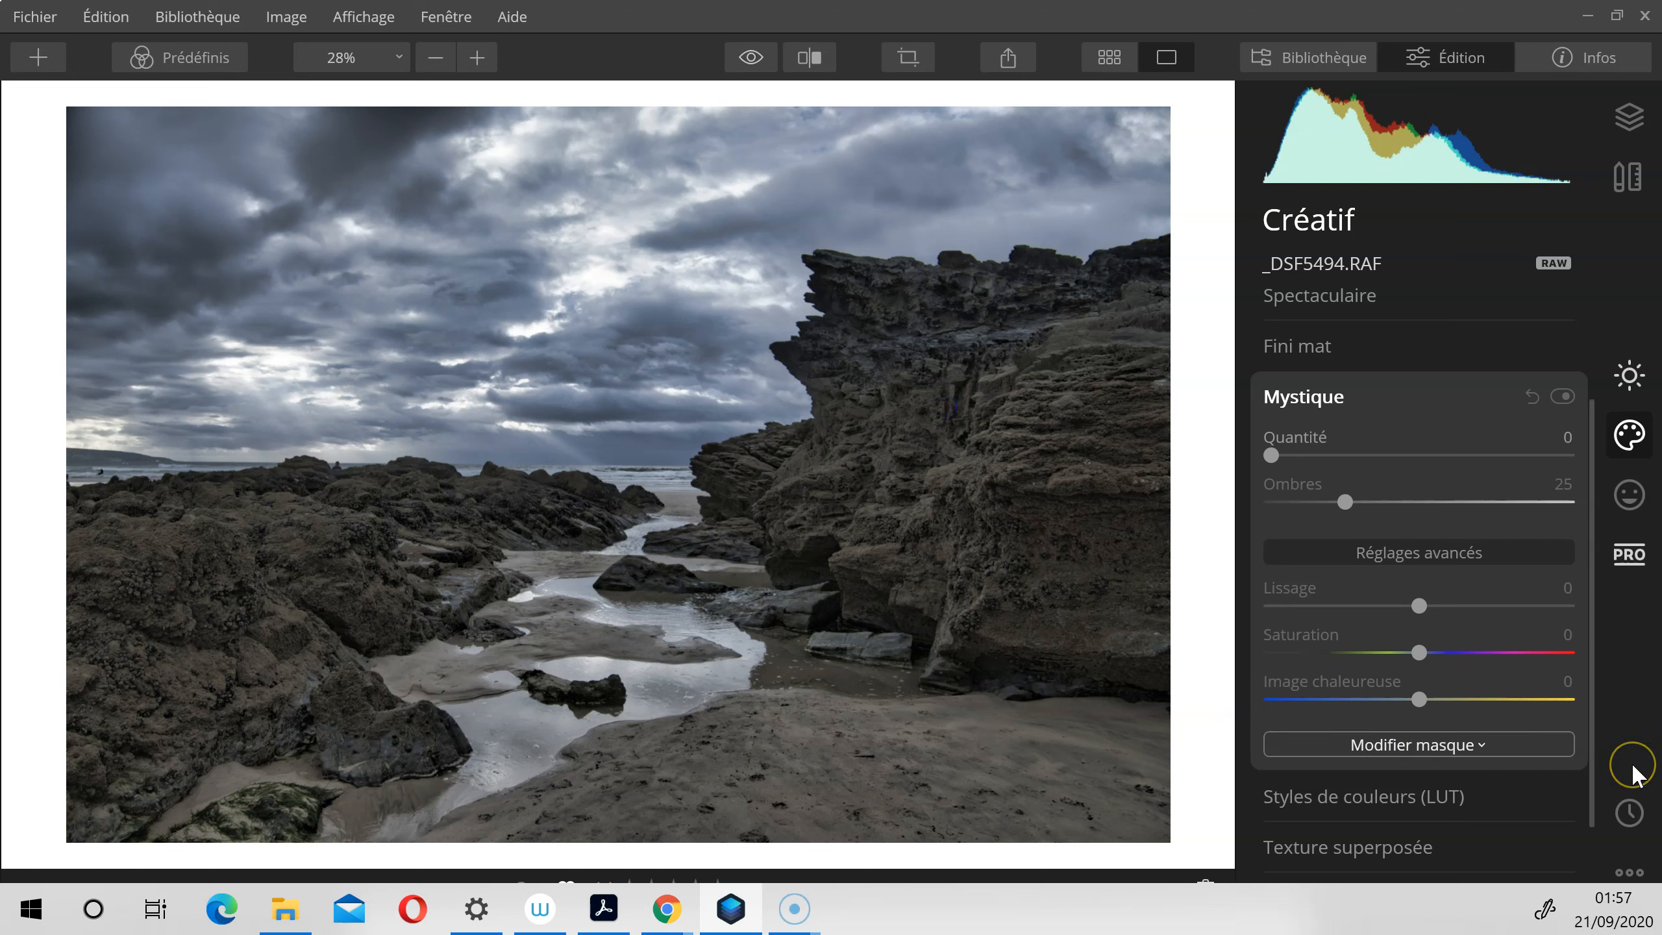
# Step: Add a new adjustment layer above the _DSF5494.RAF image layer
pyautogui.click(1630, 117)
pyautogui.click(1564, 243)
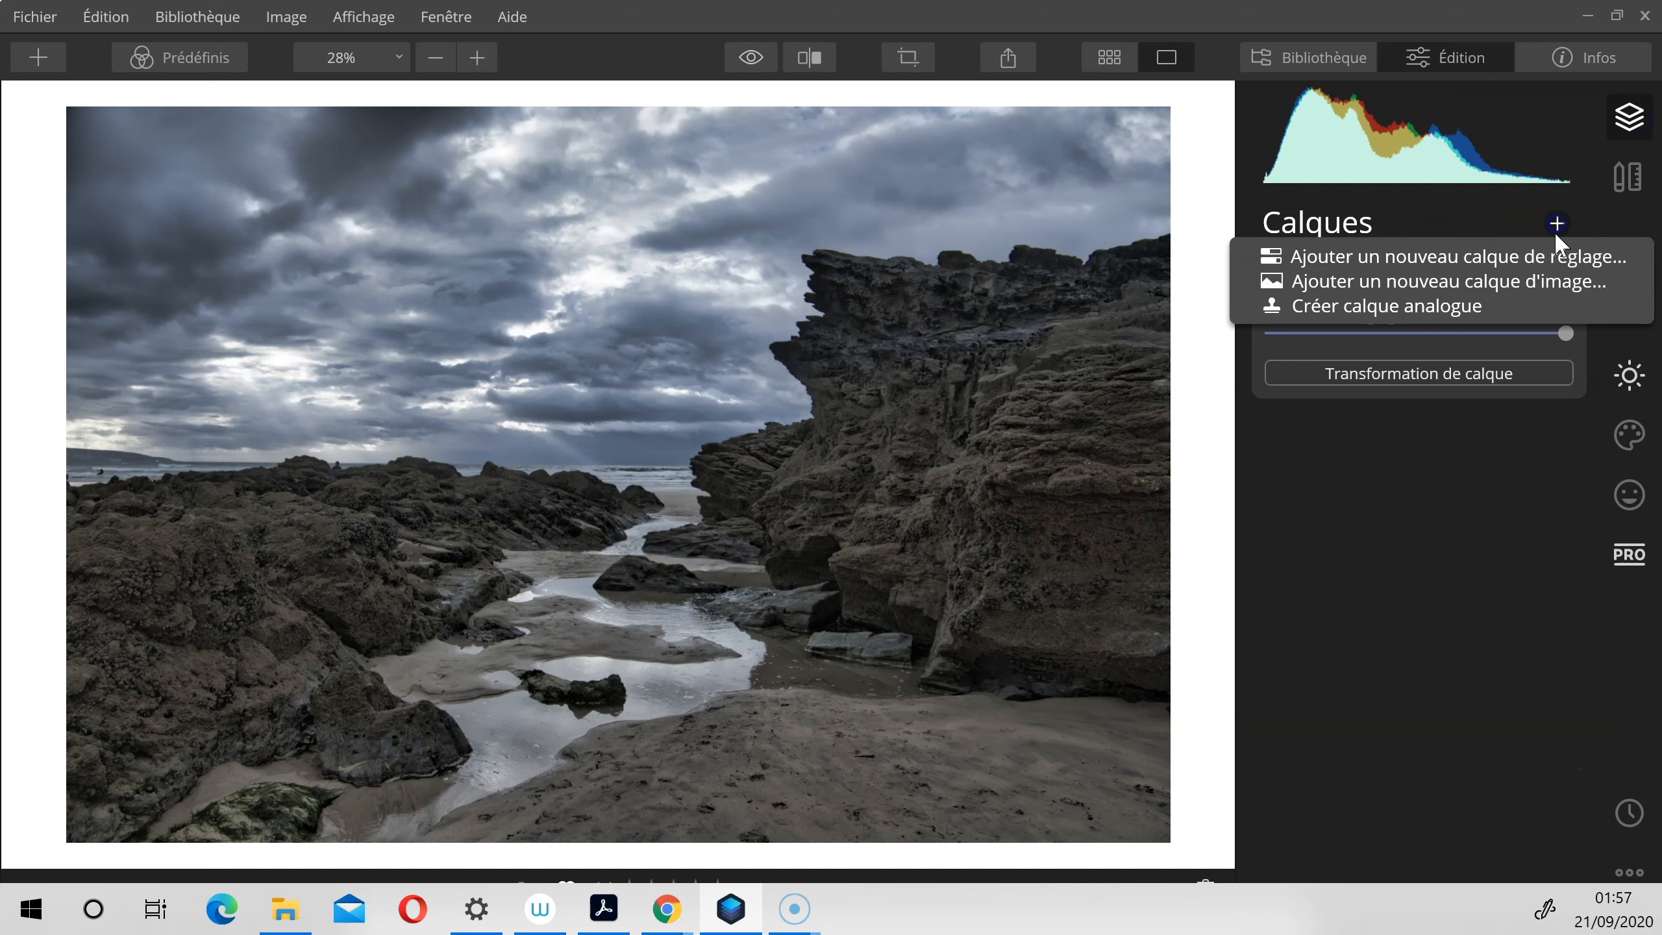
pyautogui.click(1496, 266)
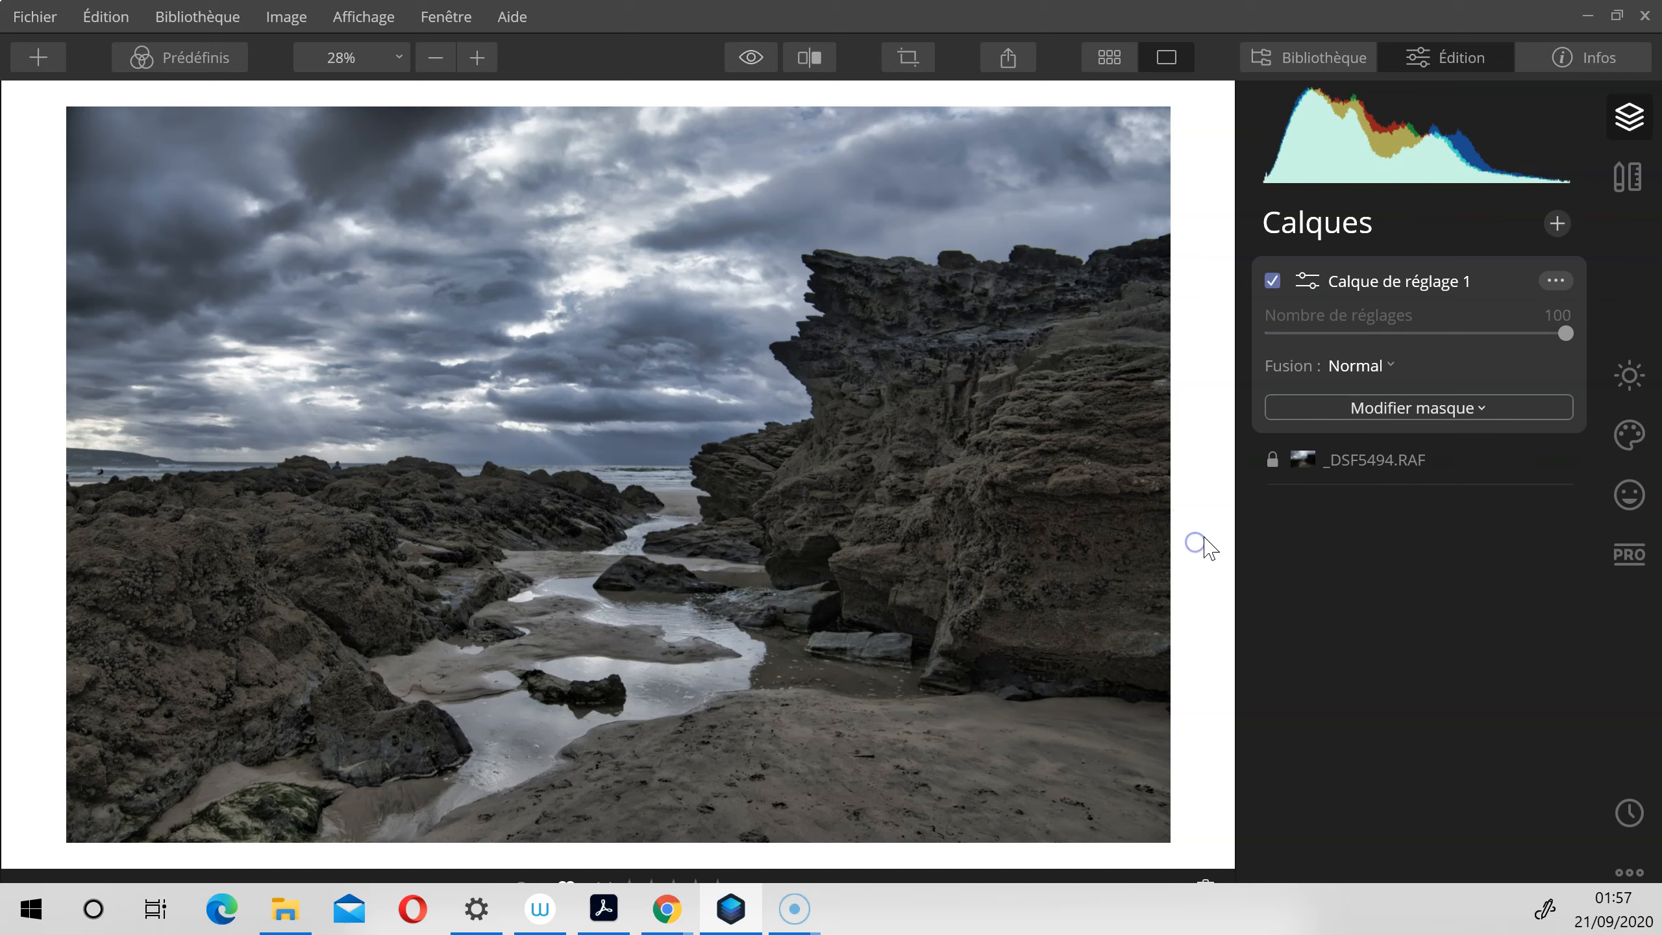
# Step: Display the presets and load the Luminar 4 Ekeylight 1_Light Panel collection
pyautogui.click(196, 60)
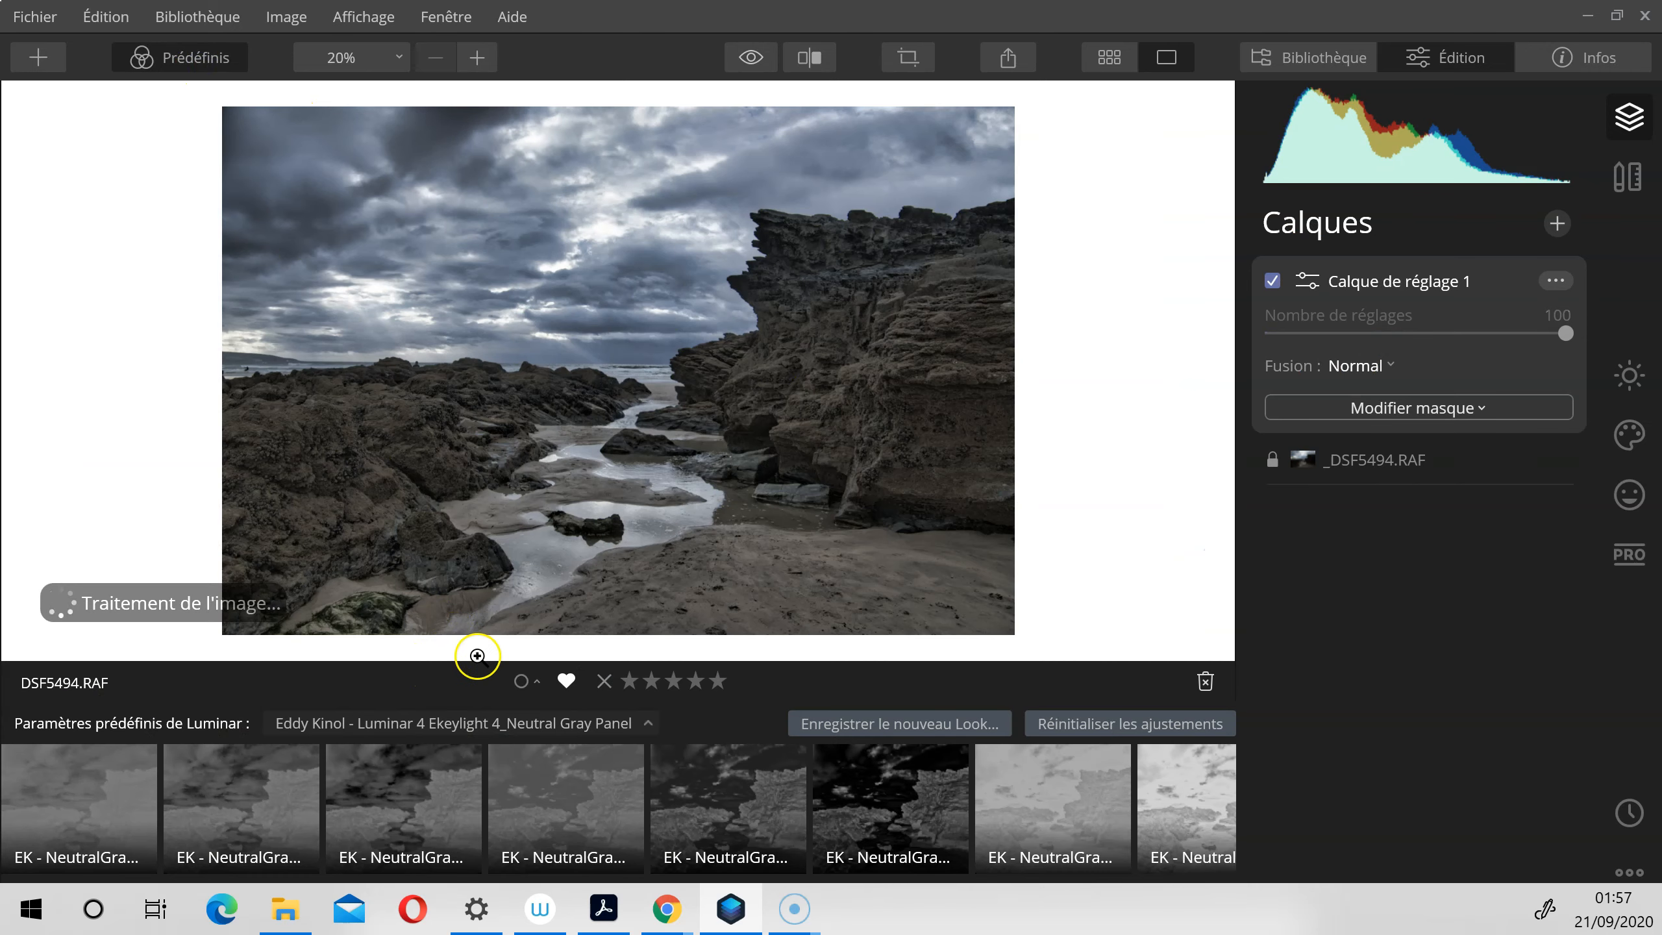
pyautogui.click(579, 723)
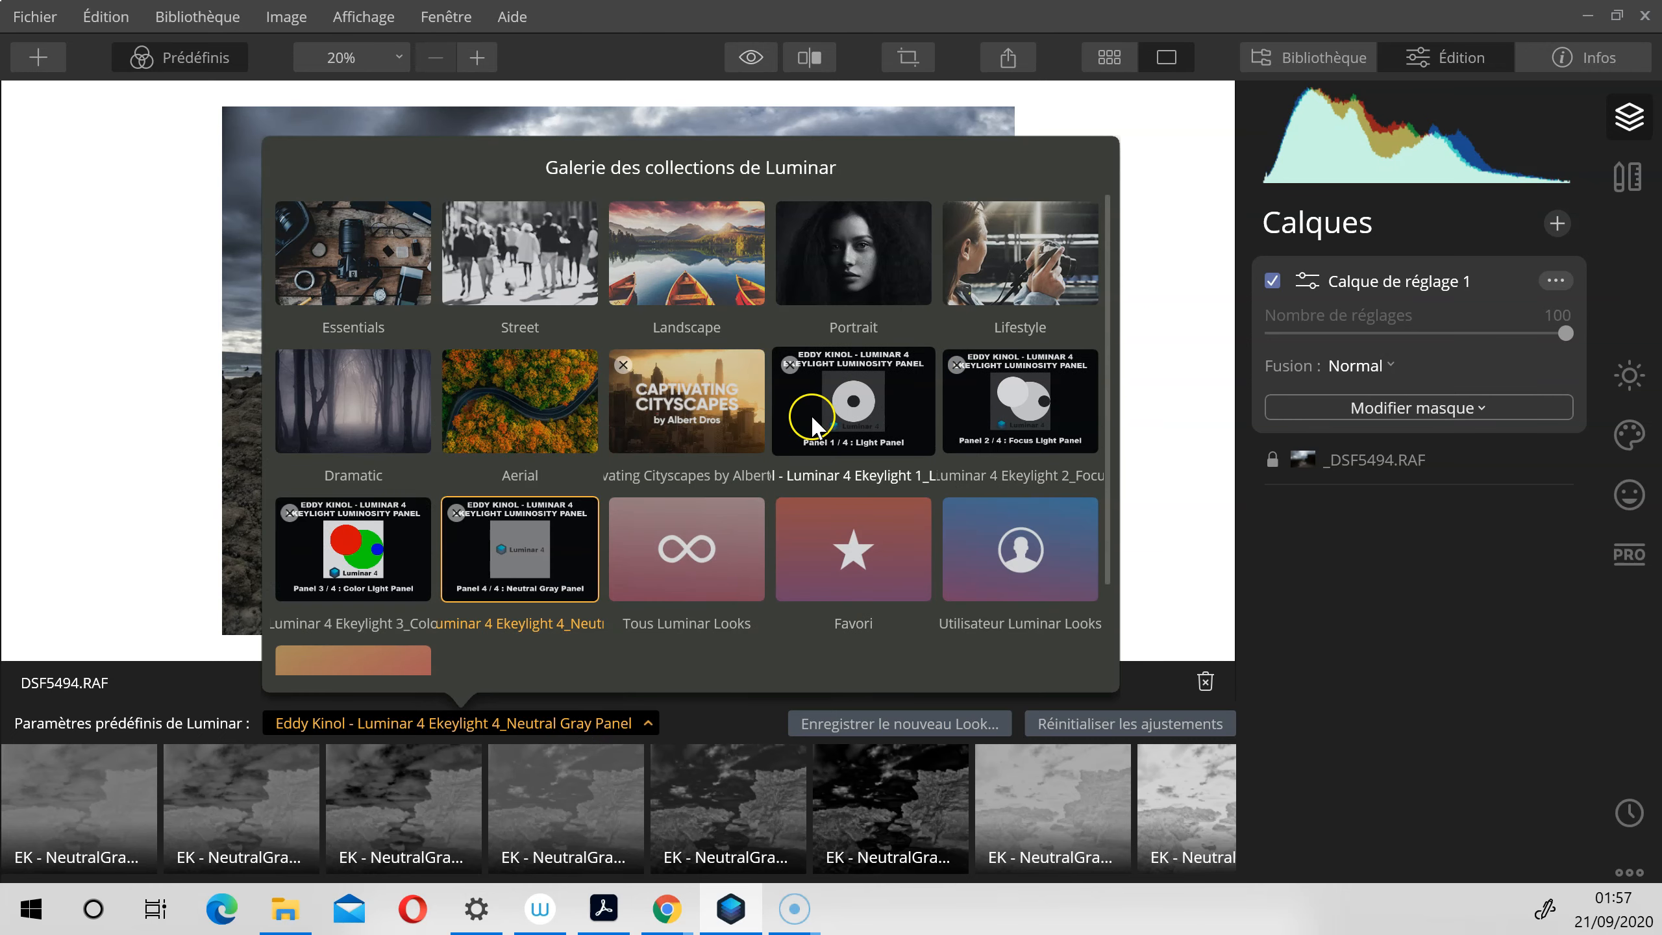
pyautogui.click(862, 413)
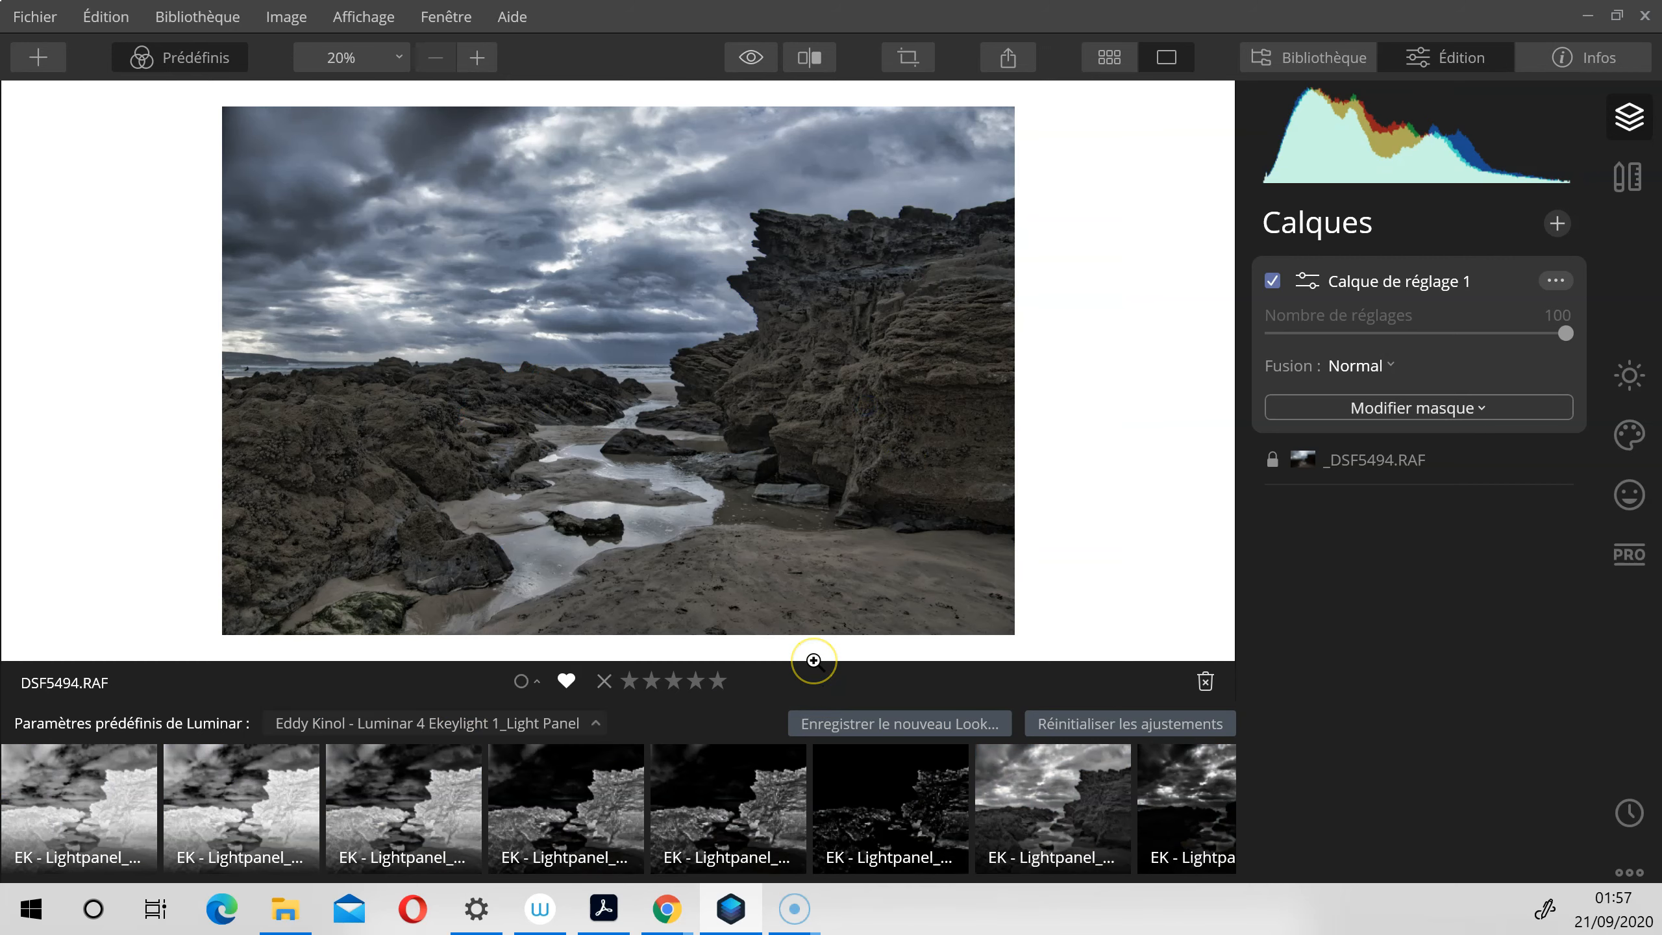
# Step: Preview the Ekeylight Light Panel presets, apply the dark black-and-white one that keeps only sky and water highlights, and hide the presets
pyautogui.click(64, 873)
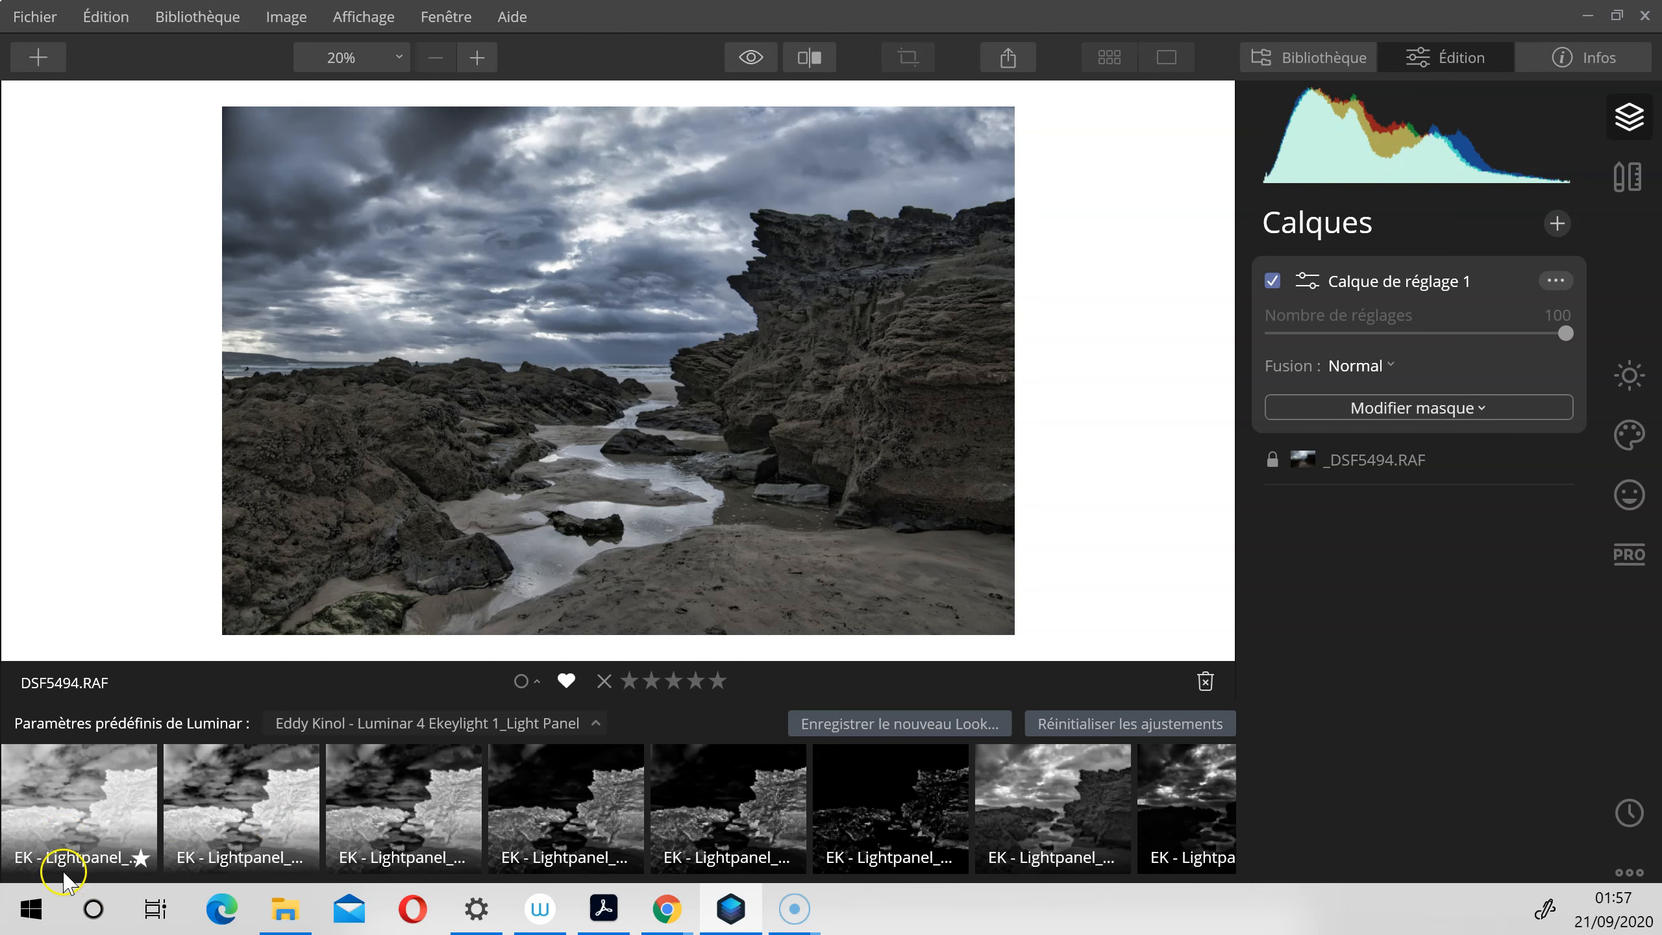
pyautogui.click(1033, 784)
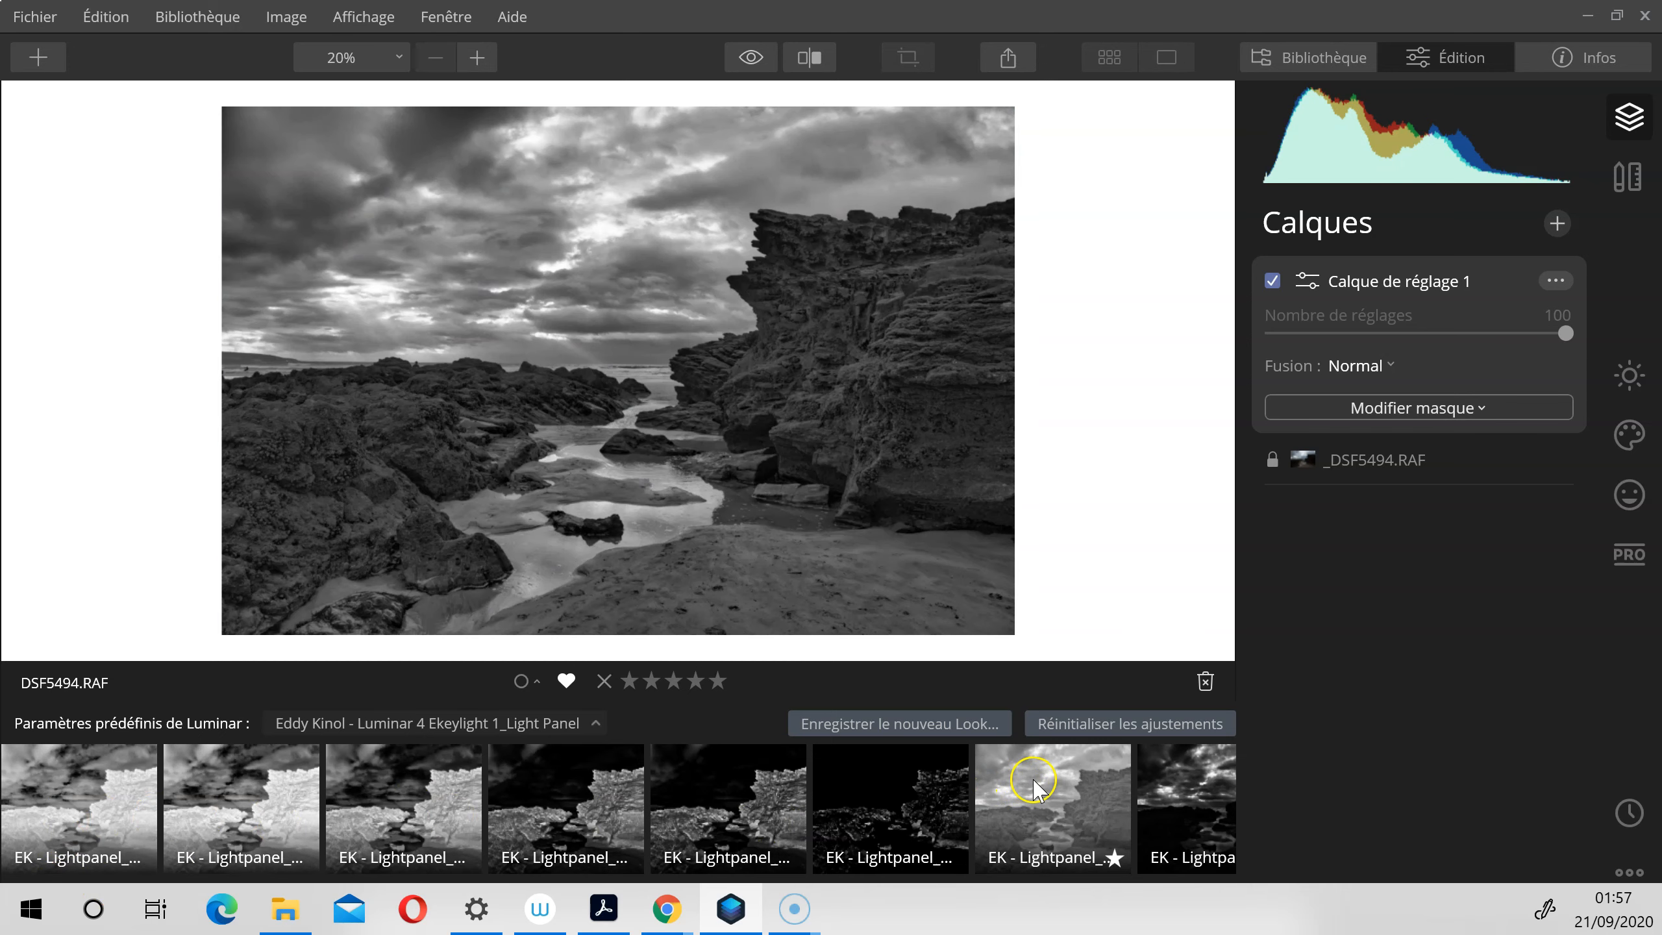
pyautogui.click(1187, 784)
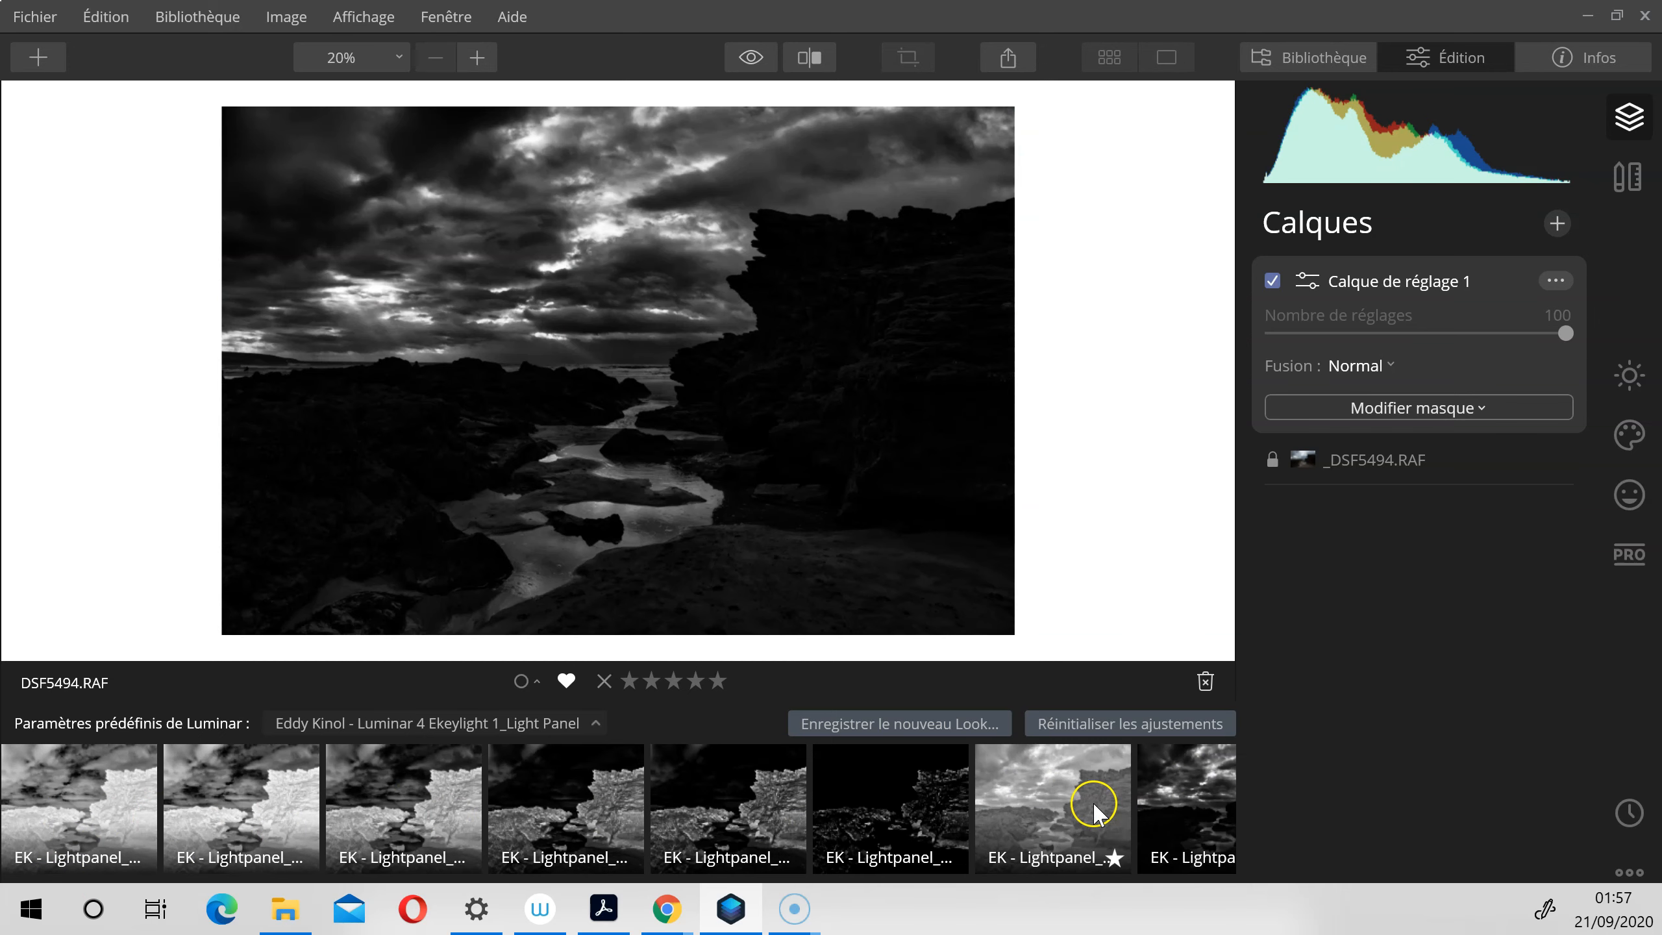
pyautogui.click(1156, 803)
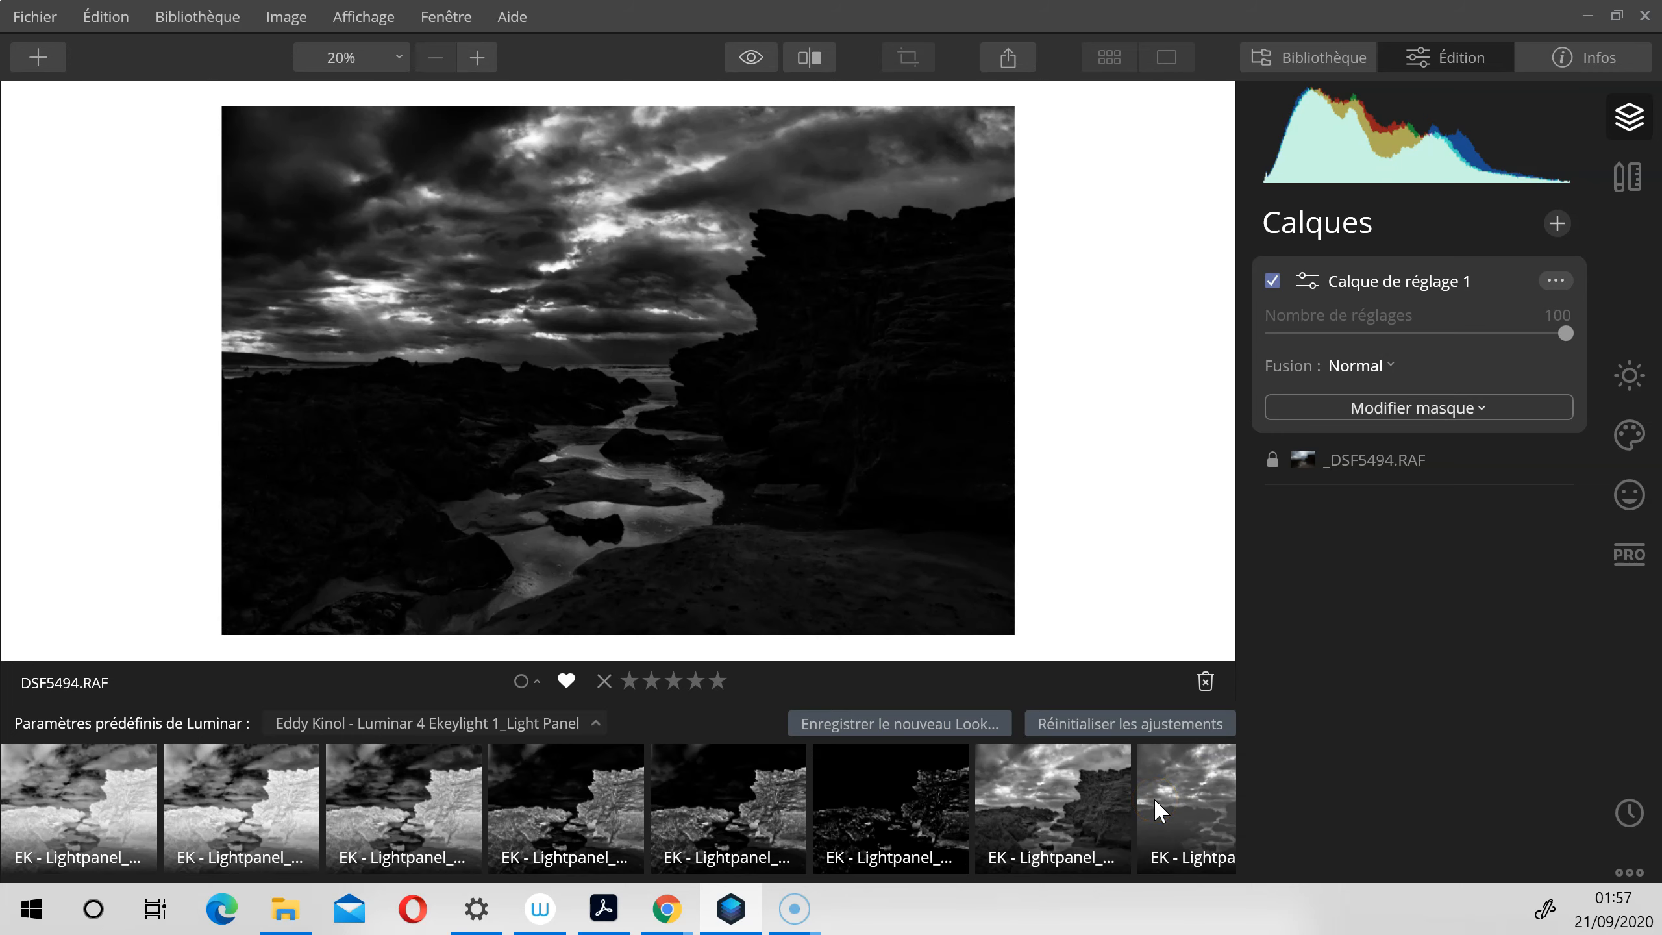
pyautogui.click(1155, 799)
pyautogui.click(846, 798)
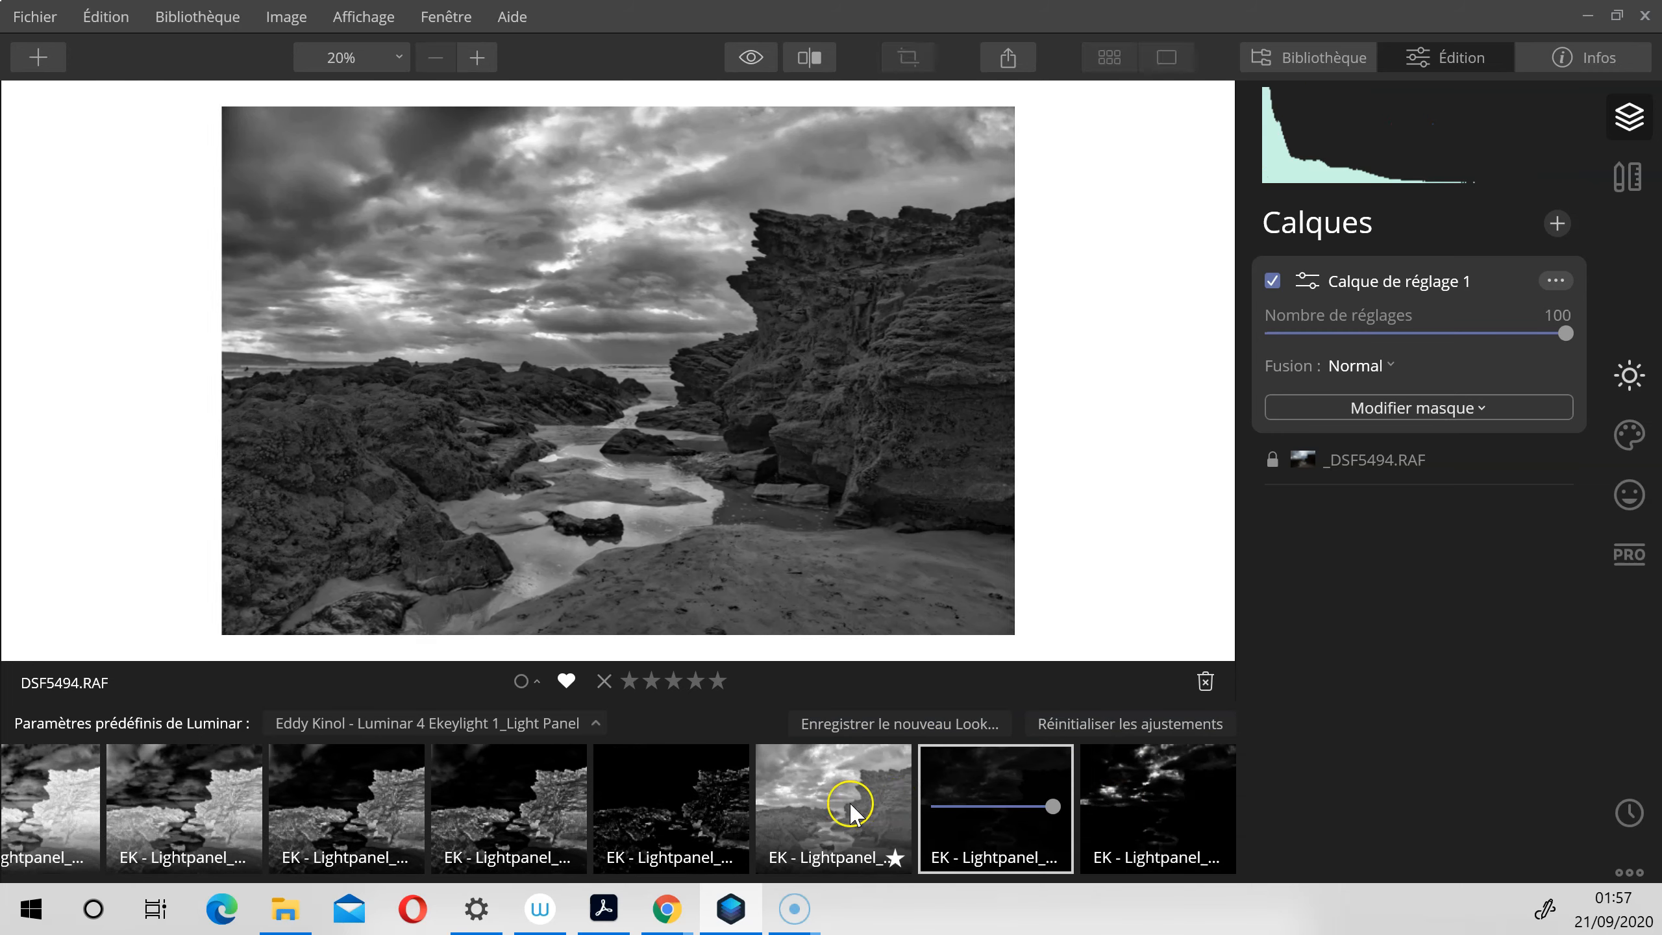
pyautogui.click(971, 810)
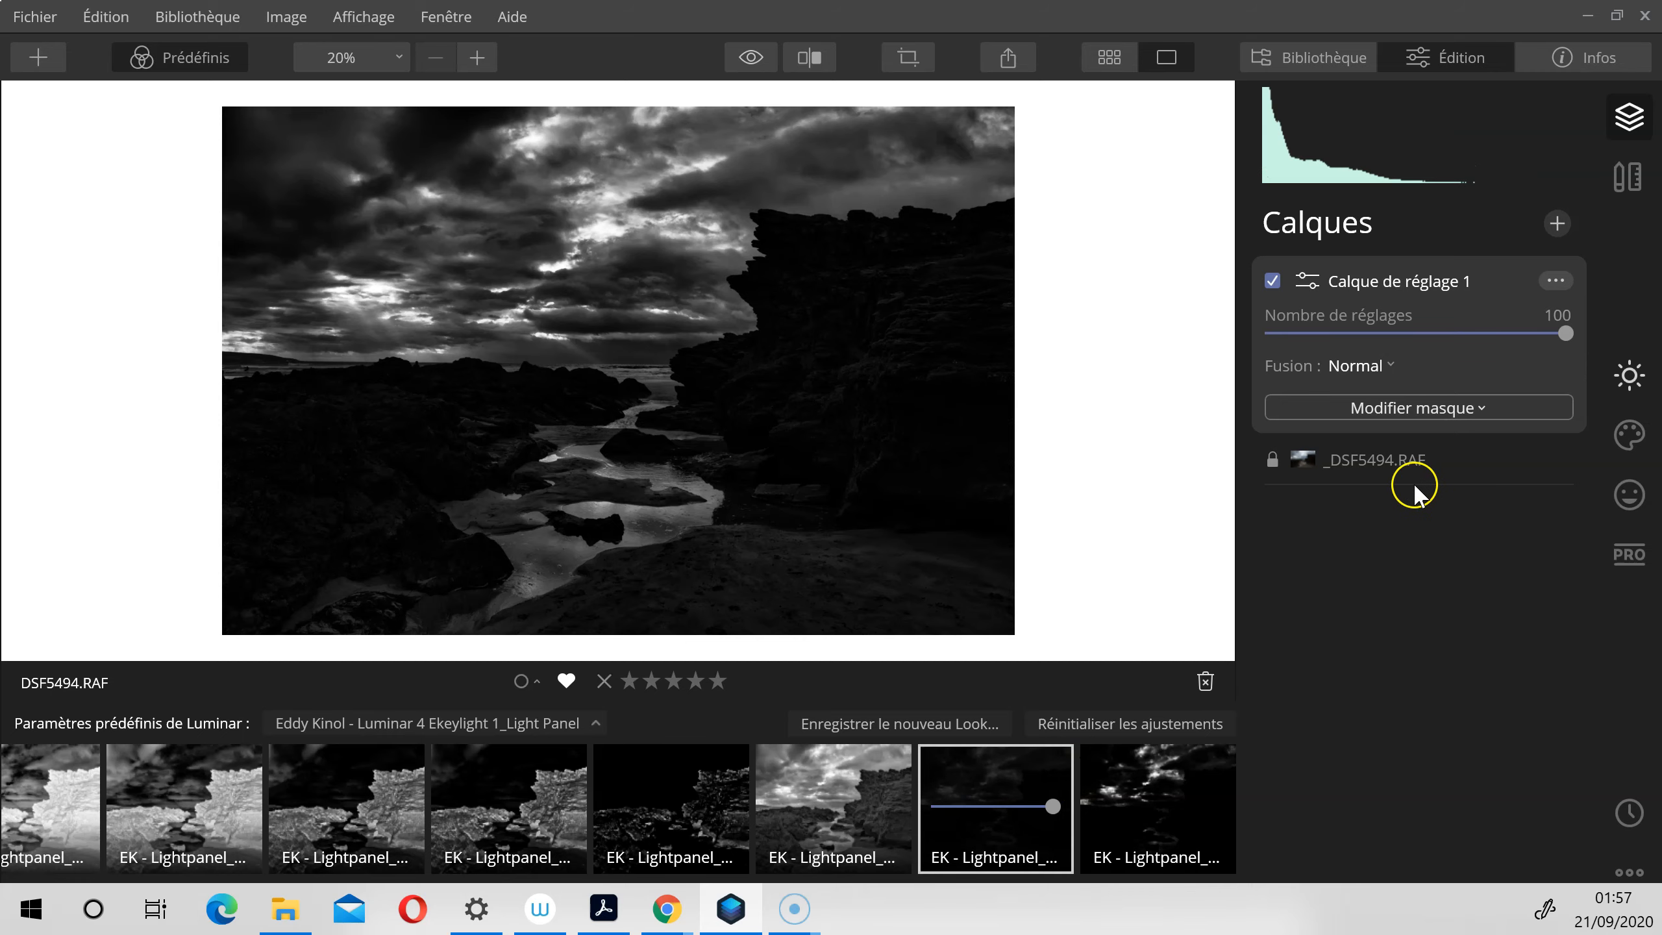
pyautogui.click(173, 61)
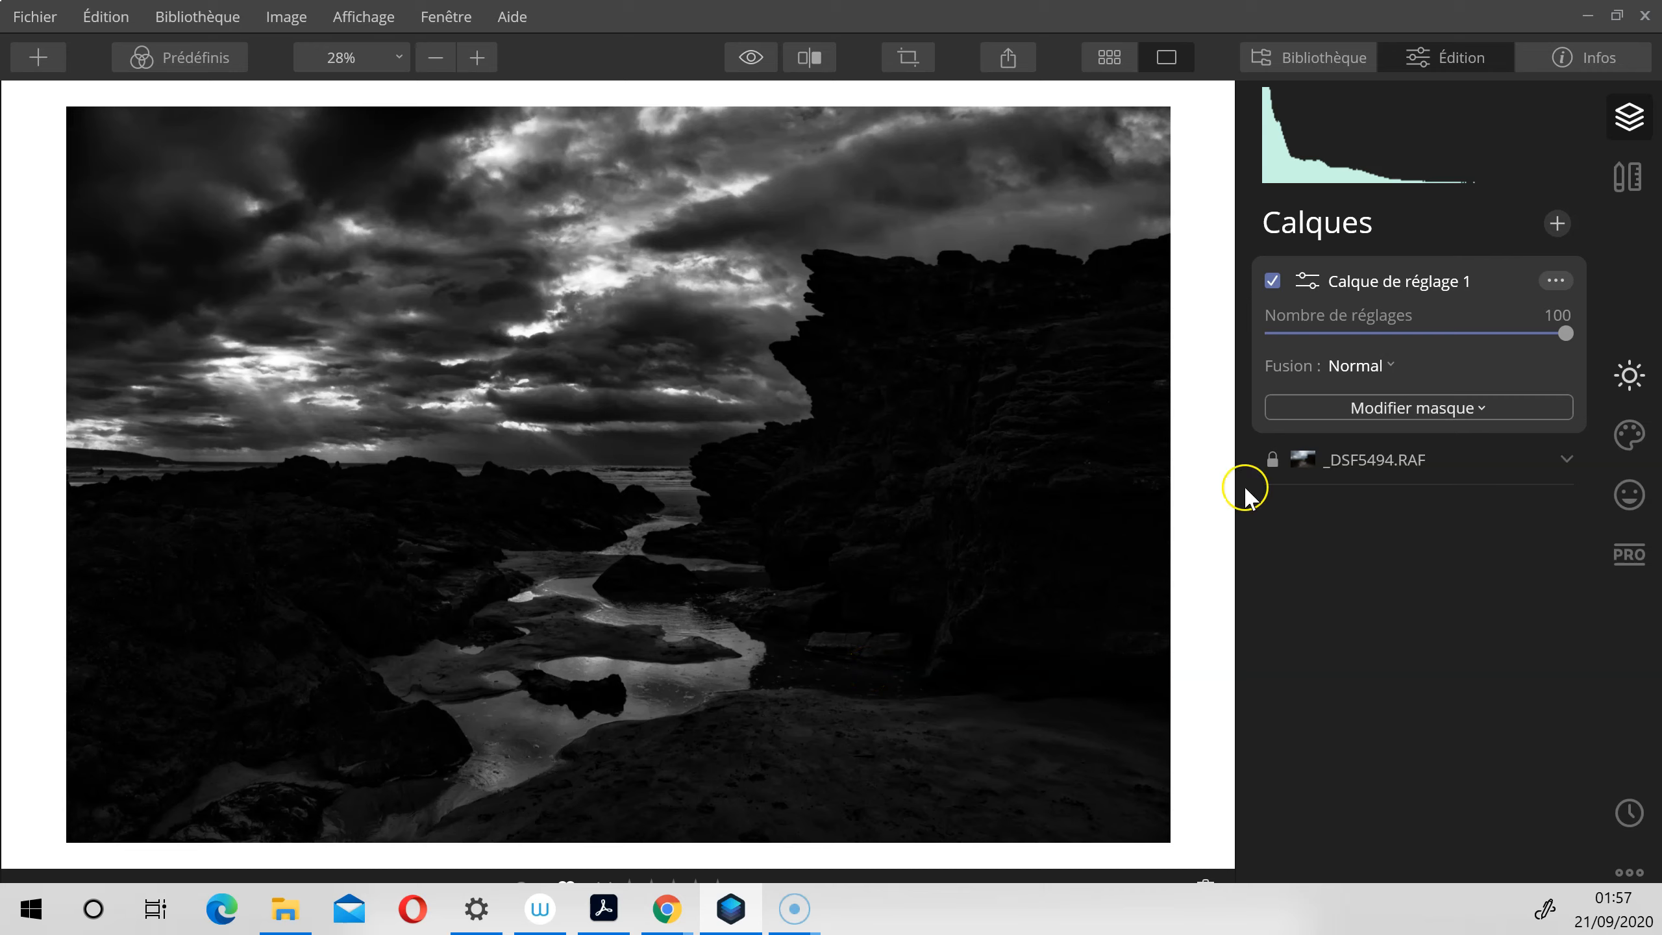
# Step: Set the adjustment layer's Lumière highlights (Hautes lum.) to 100 and shadows (Ombres) to -100
pyautogui.click(1628, 372)
pyautogui.click(1282, 313)
pyautogui.moveTo(1418, 613); pyautogui.dragTo(1460, 612)
pyautogui.moveTo(1608, 589); pyautogui.dragTo(1611, 583)
pyautogui.click(1419, 659)
pyautogui.moveTo(1419, 659); pyautogui.dragTo(1194, 667)
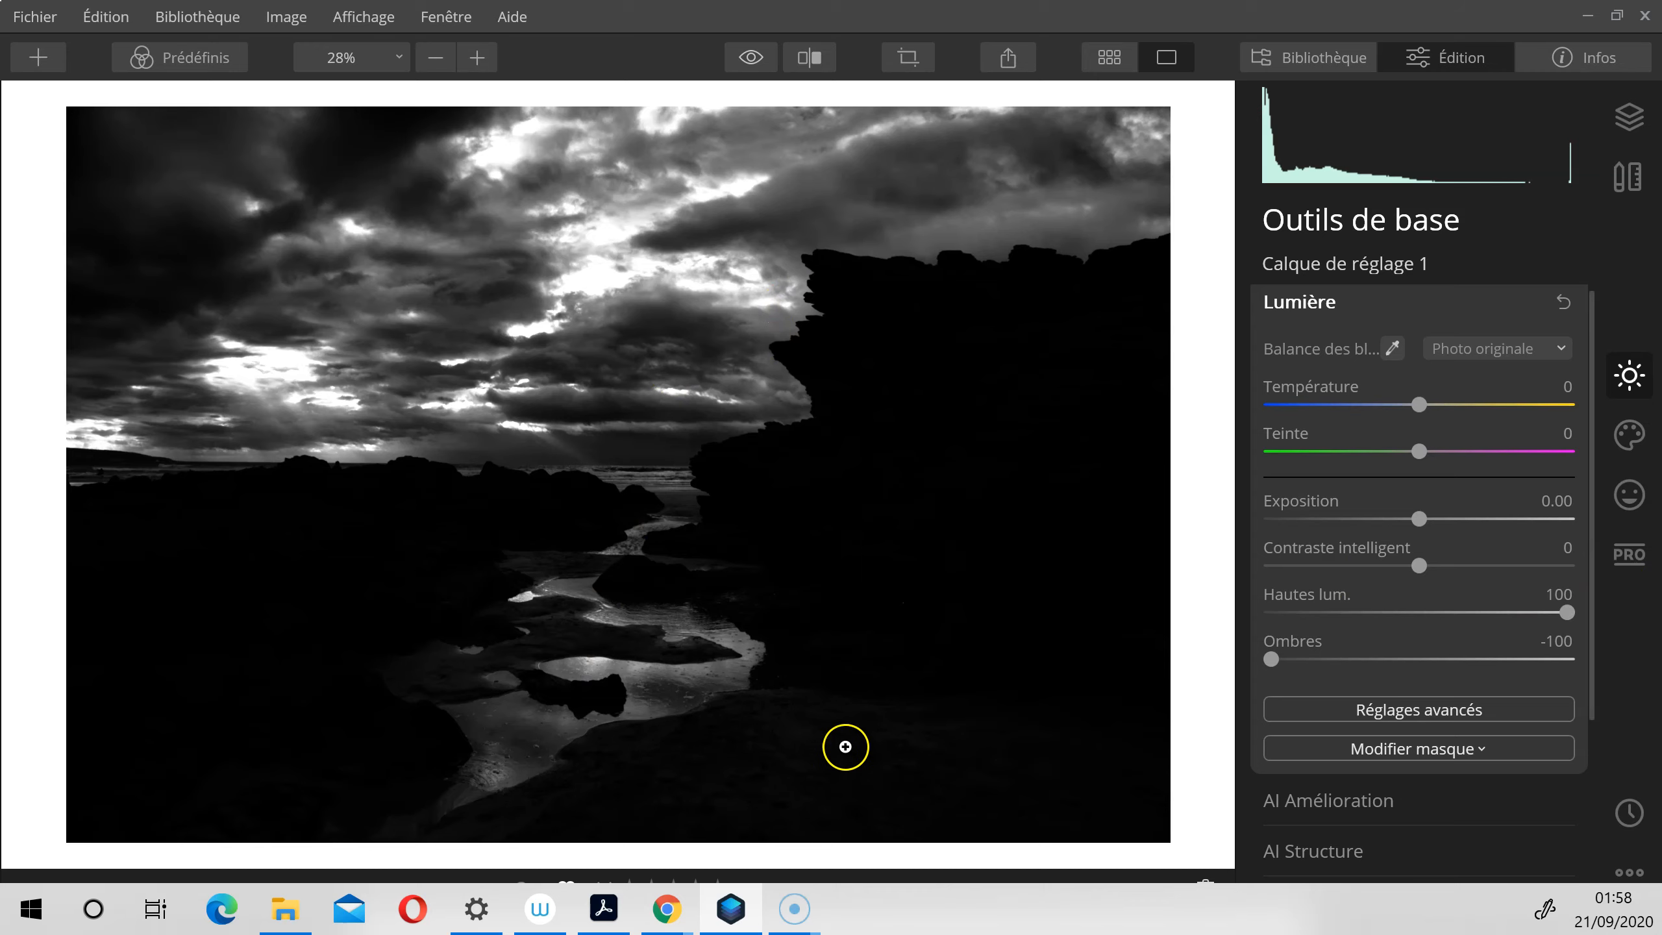
# Step: Set Blancs to 100 and Noirs to -100 in the advanced Lumière settings of the adjustment layer
pyautogui.click(1366, 704)
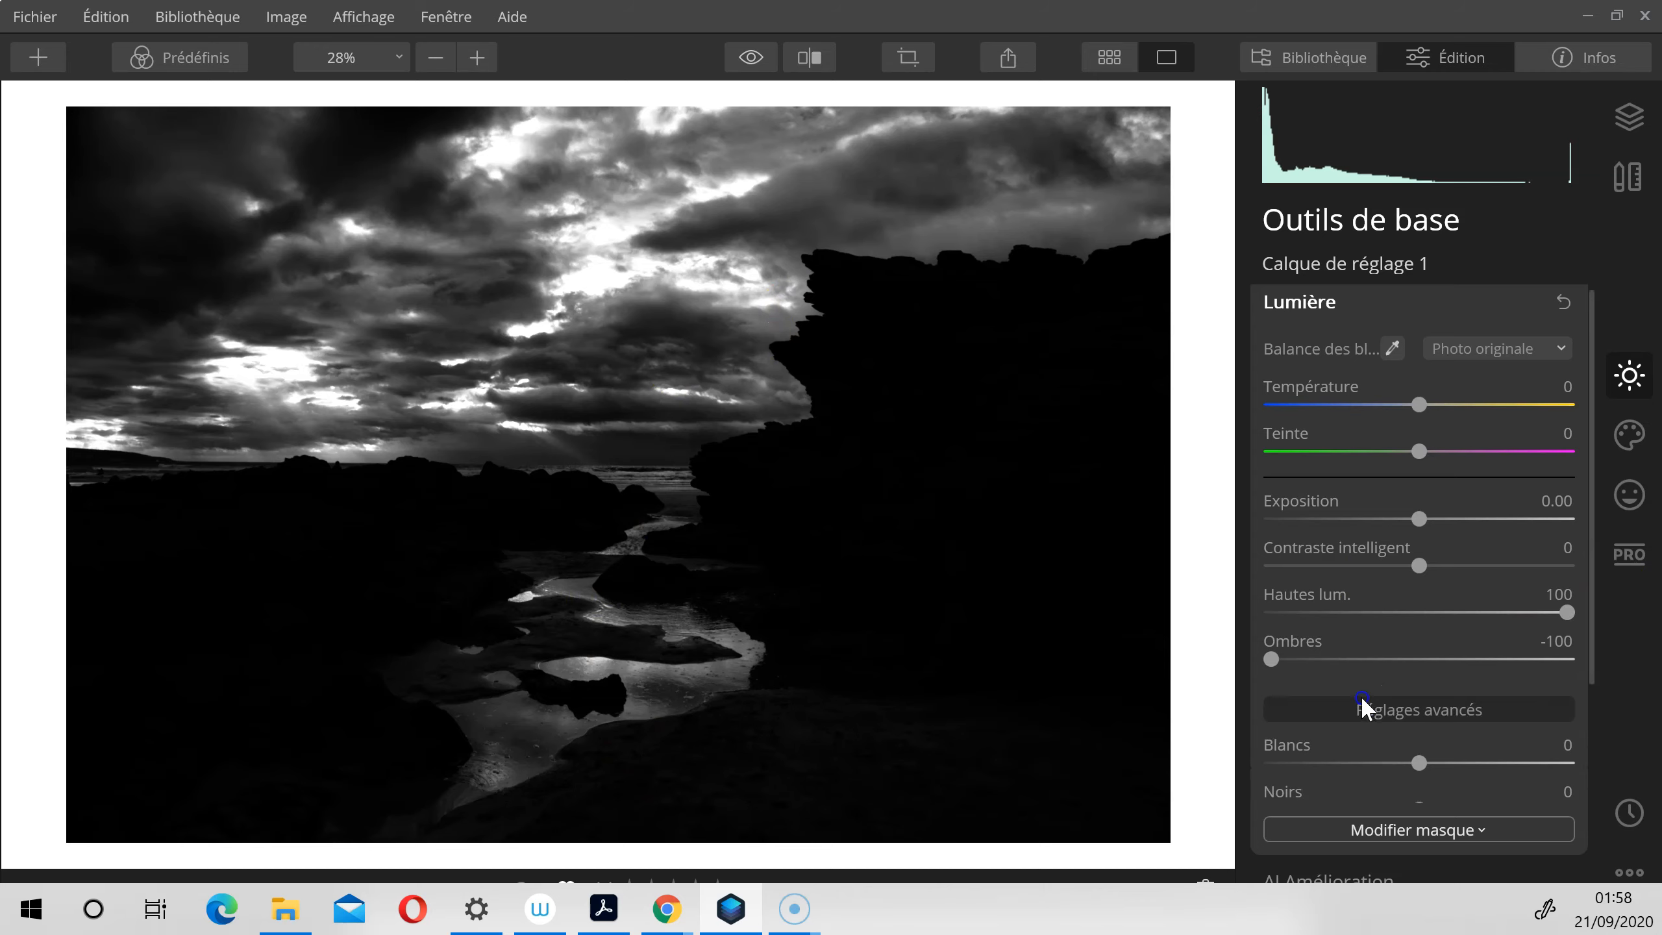
pyautogui.scroll(3, 1418, 439)
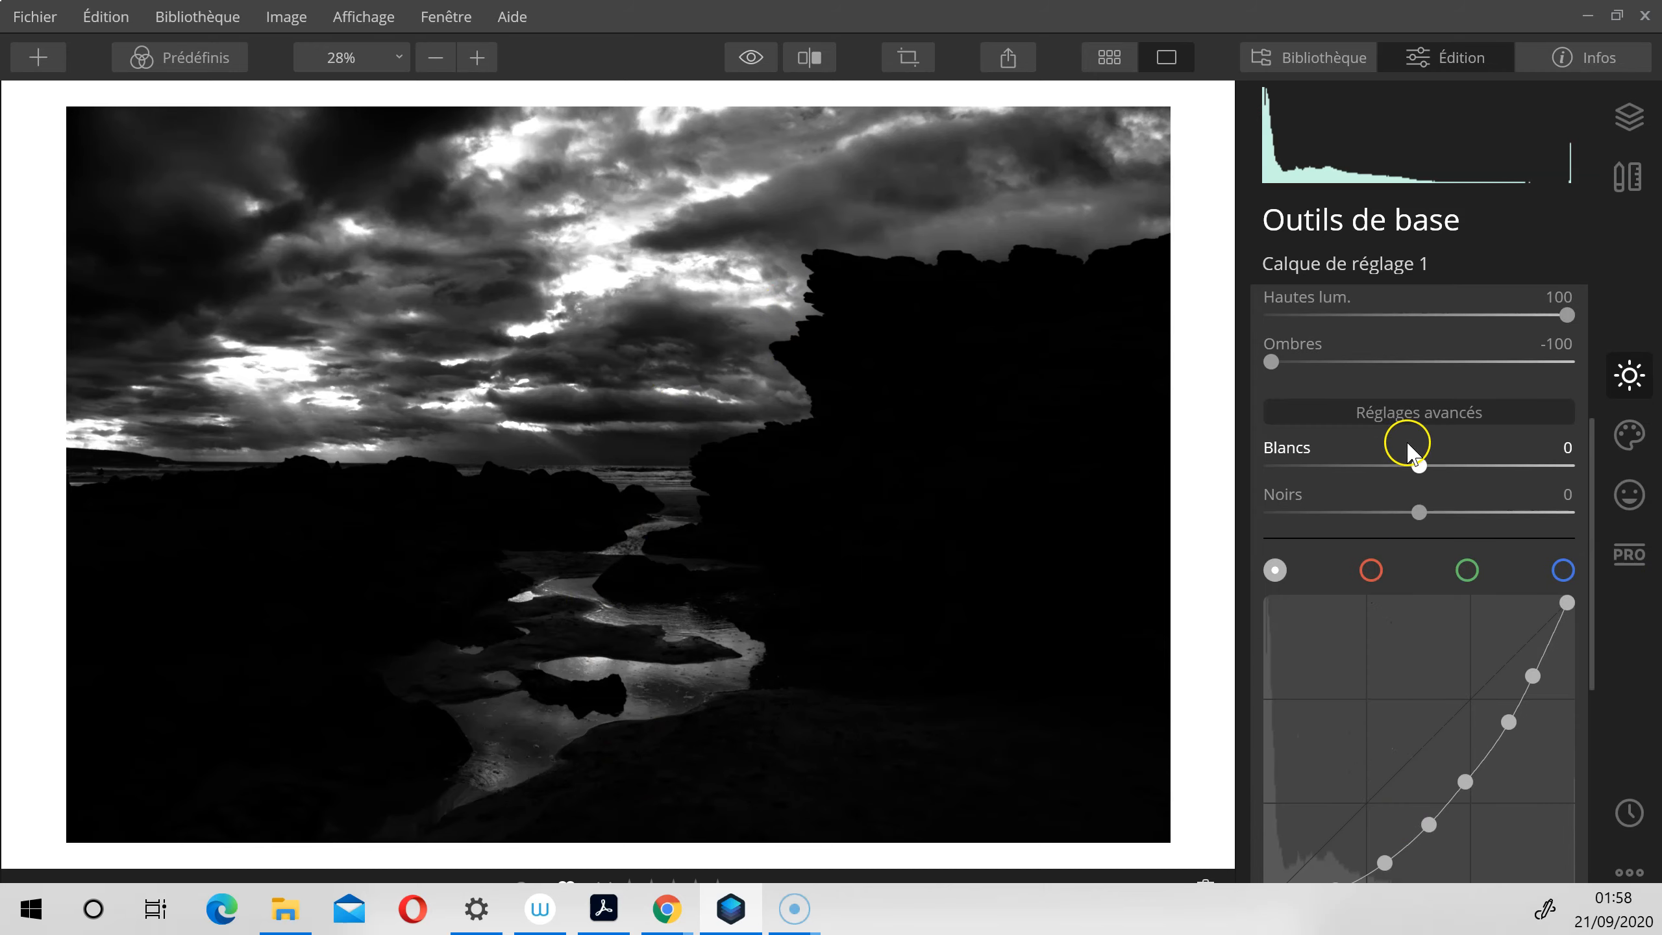
pyautogui.moveTo(1435, 581); pyautogui.dragTo(1568, 582)
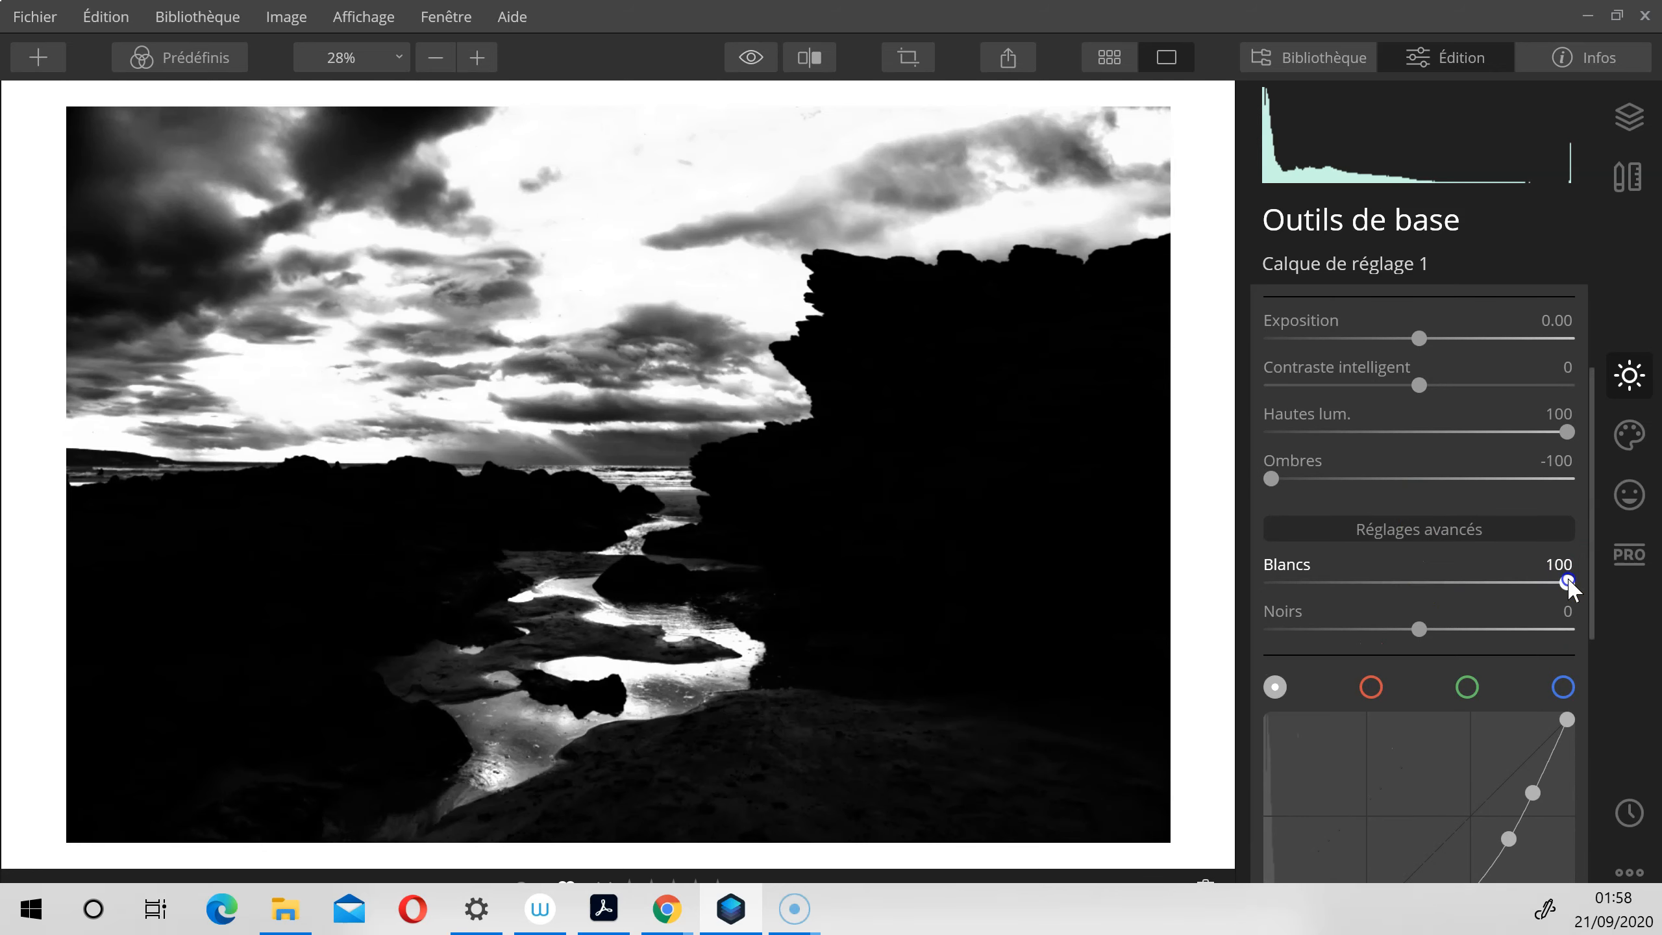
pyautogui.click(1425, 616)
pyautogui.moveTo(1416, 630); pyautogui.dragTo(1093, 668)
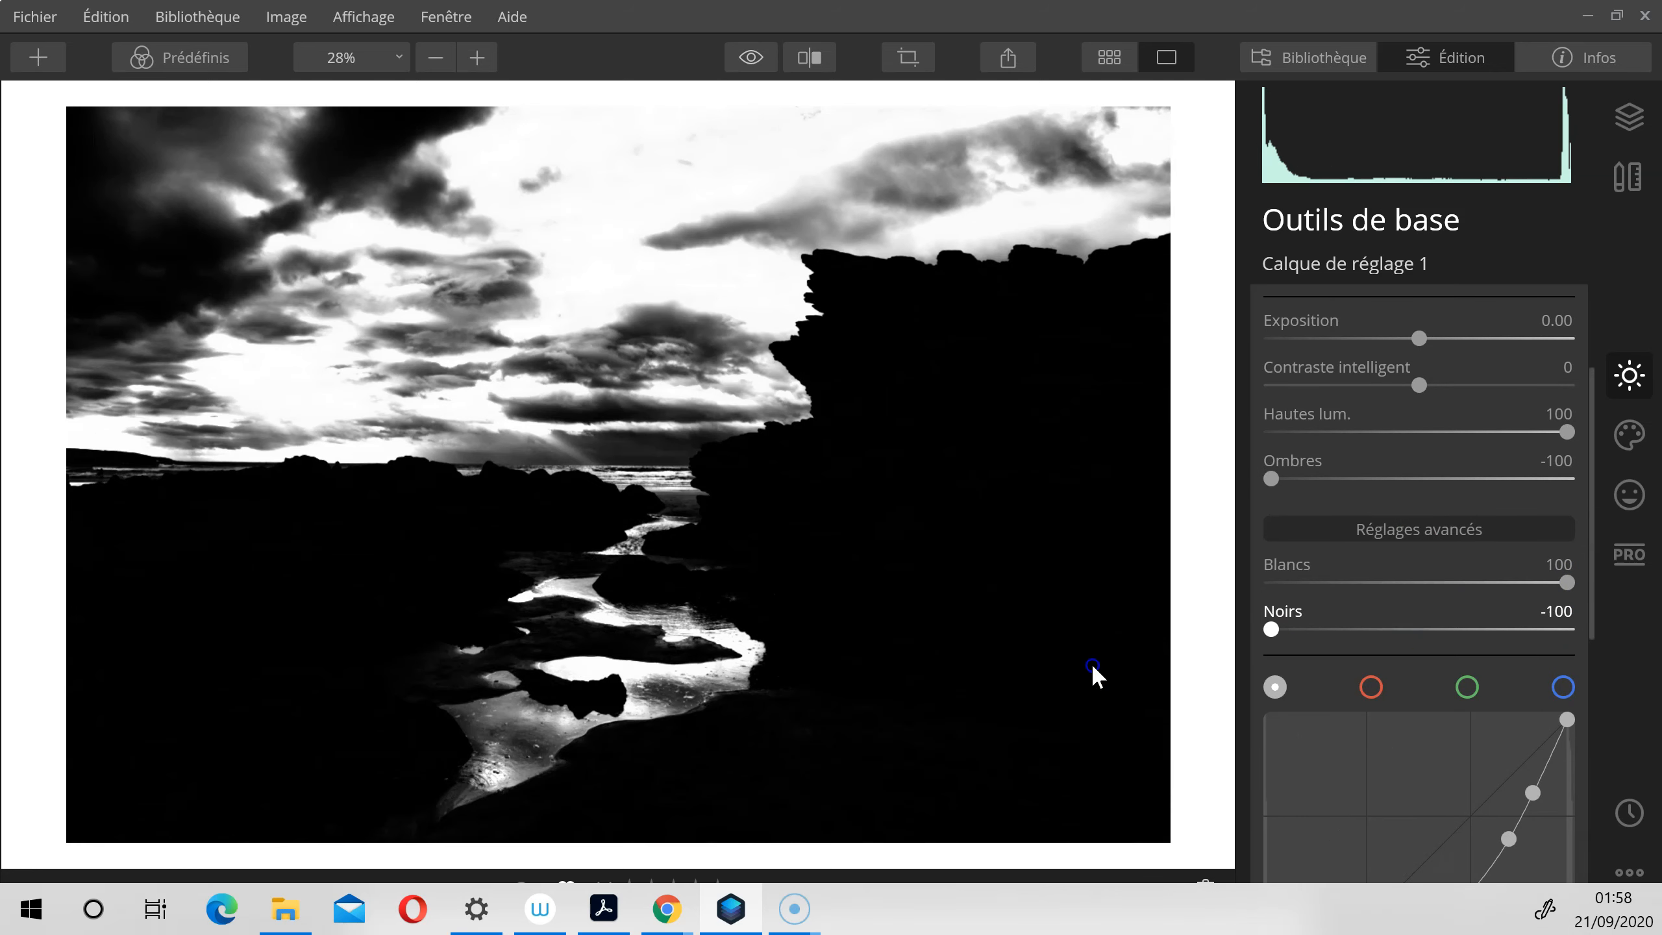
# Step: Create a luminosity mask on the adjustment layer Calque de réglage 1
pyautogui.scroll(3, 1407, 546)
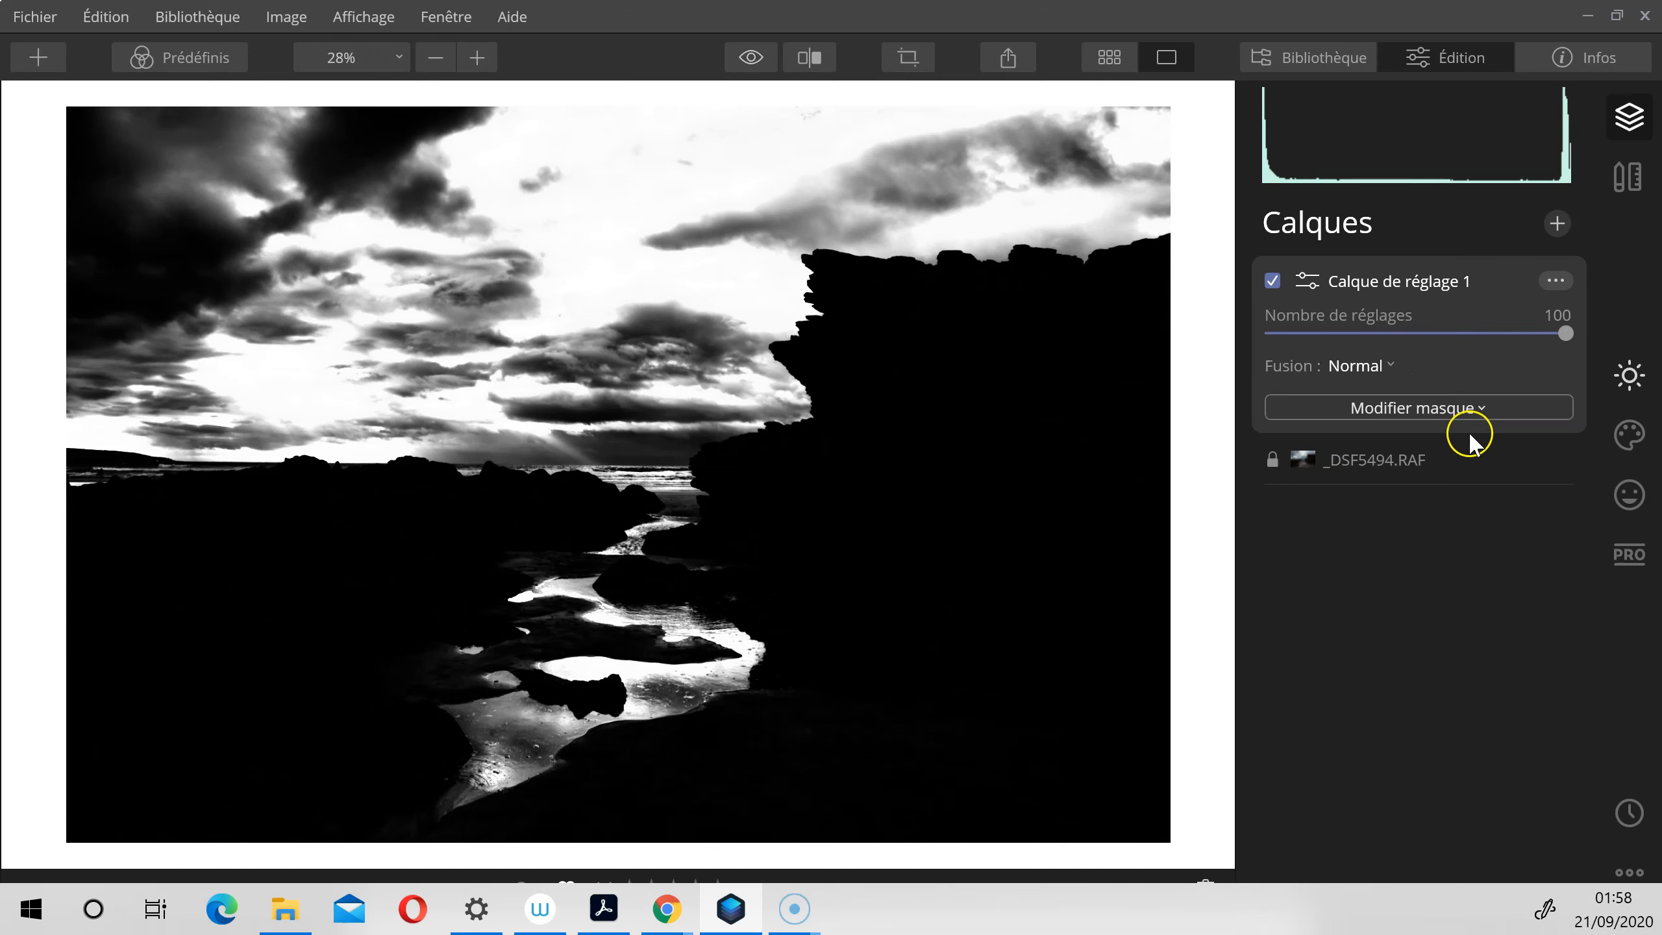
pyautogui.click(1413, 408)
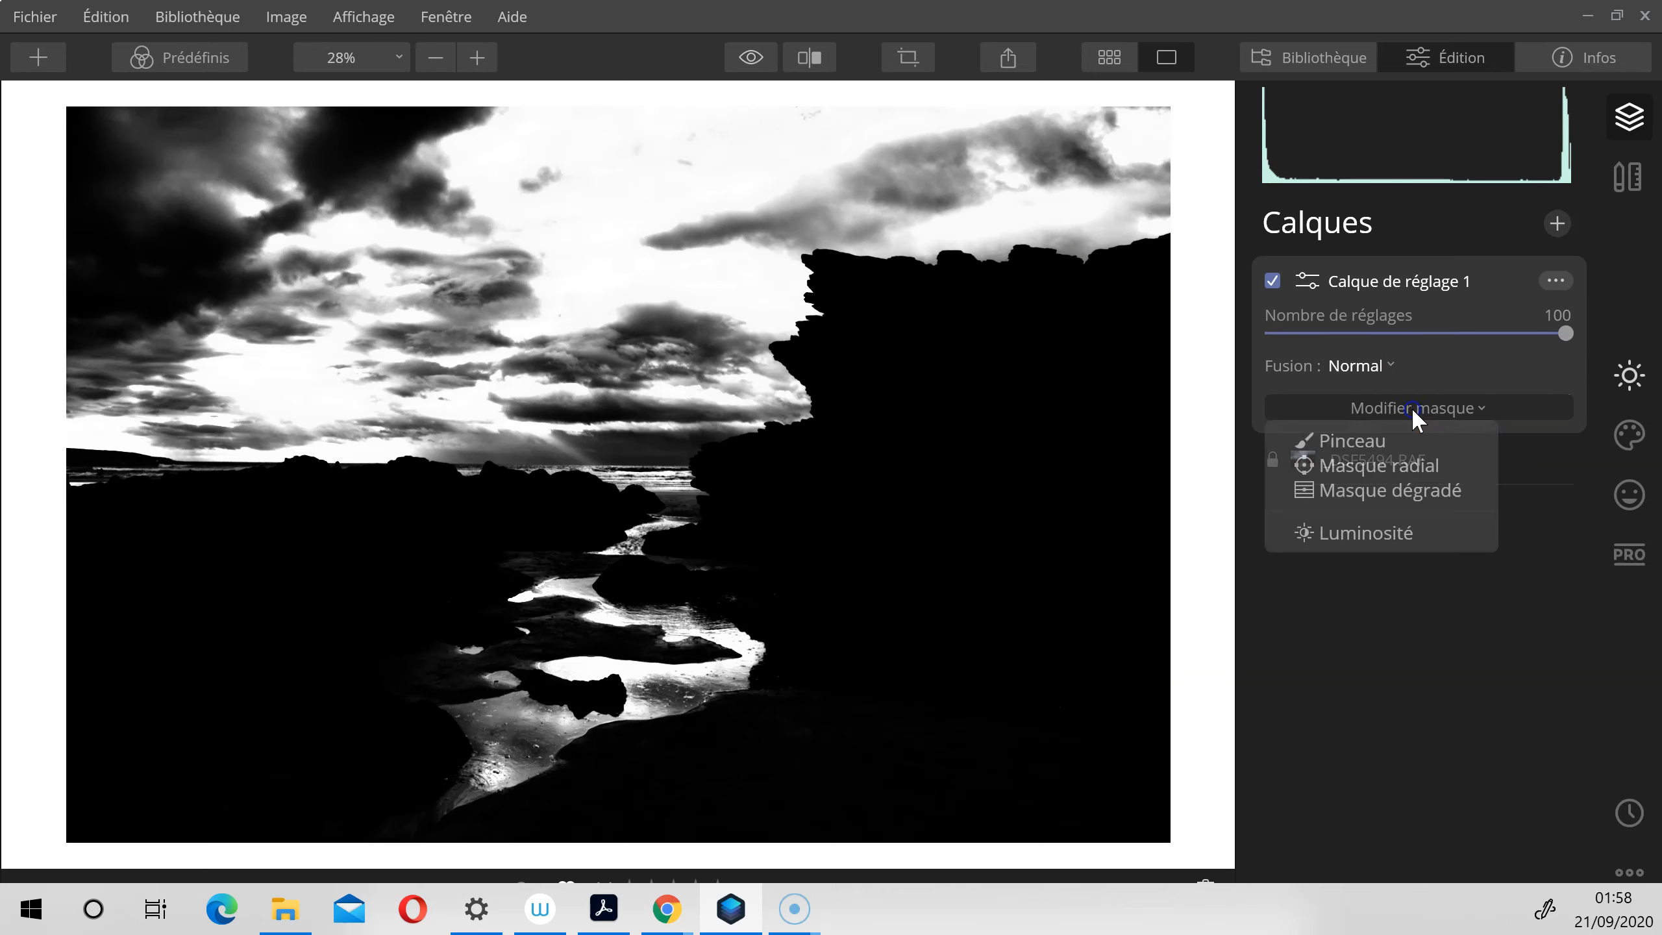
pyautogui.click(1400, 531)
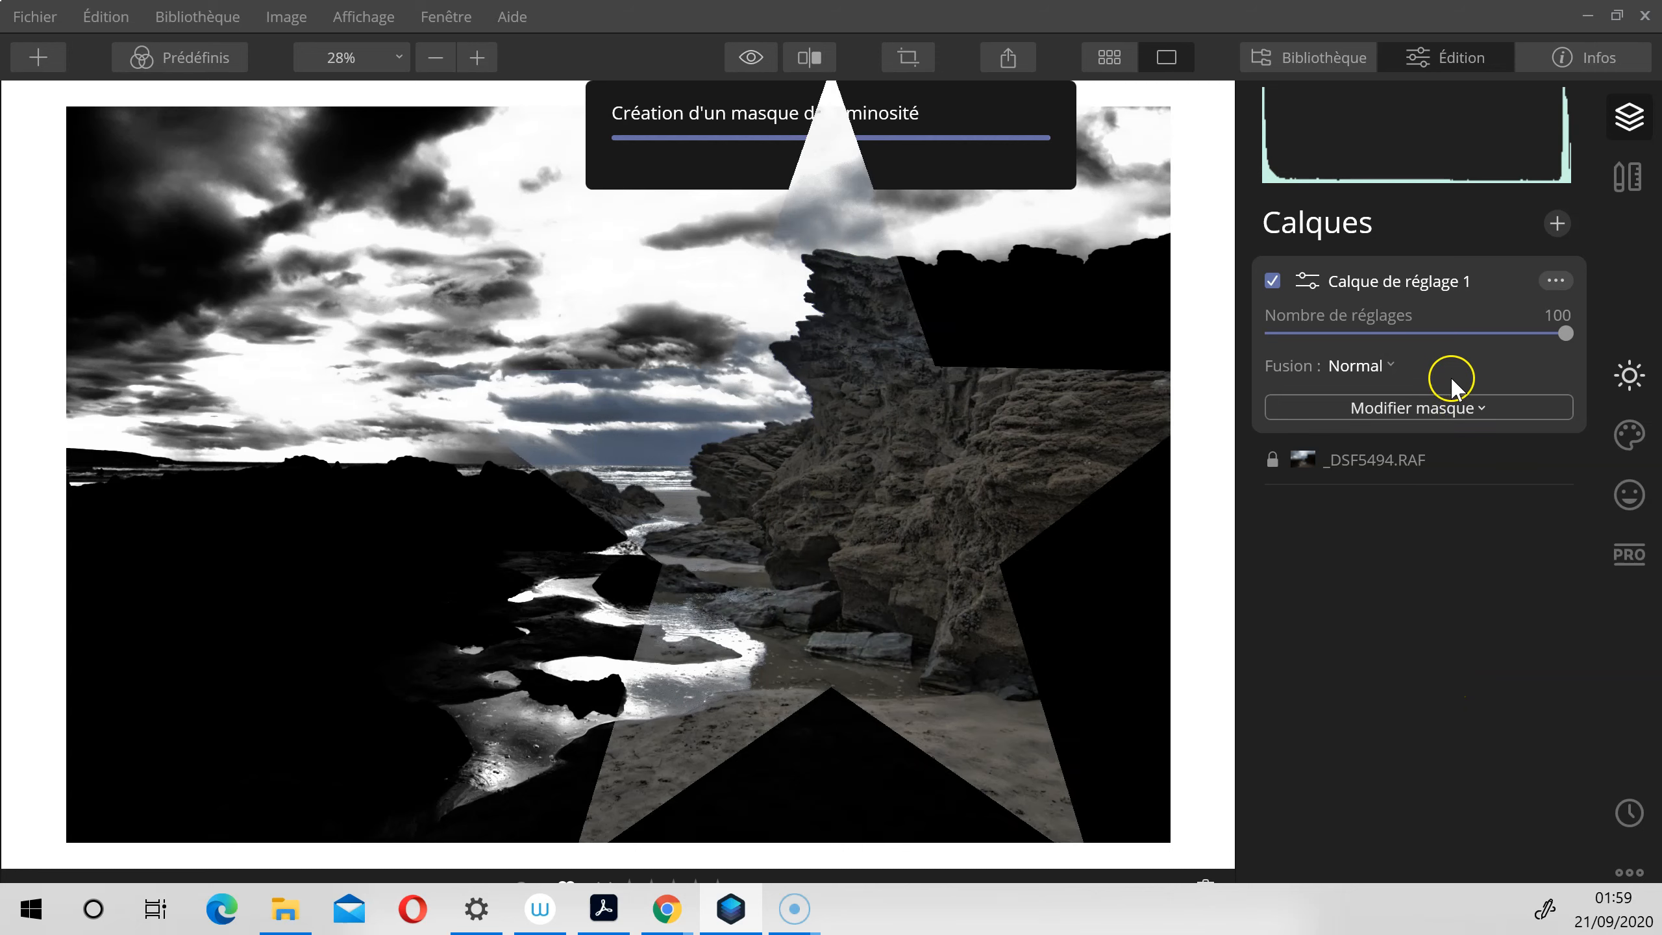
# Step: Copy the adjustment layer's luminosity mask and delete the layer Calque de réglage 1
pyautogui.click(1557, 288)
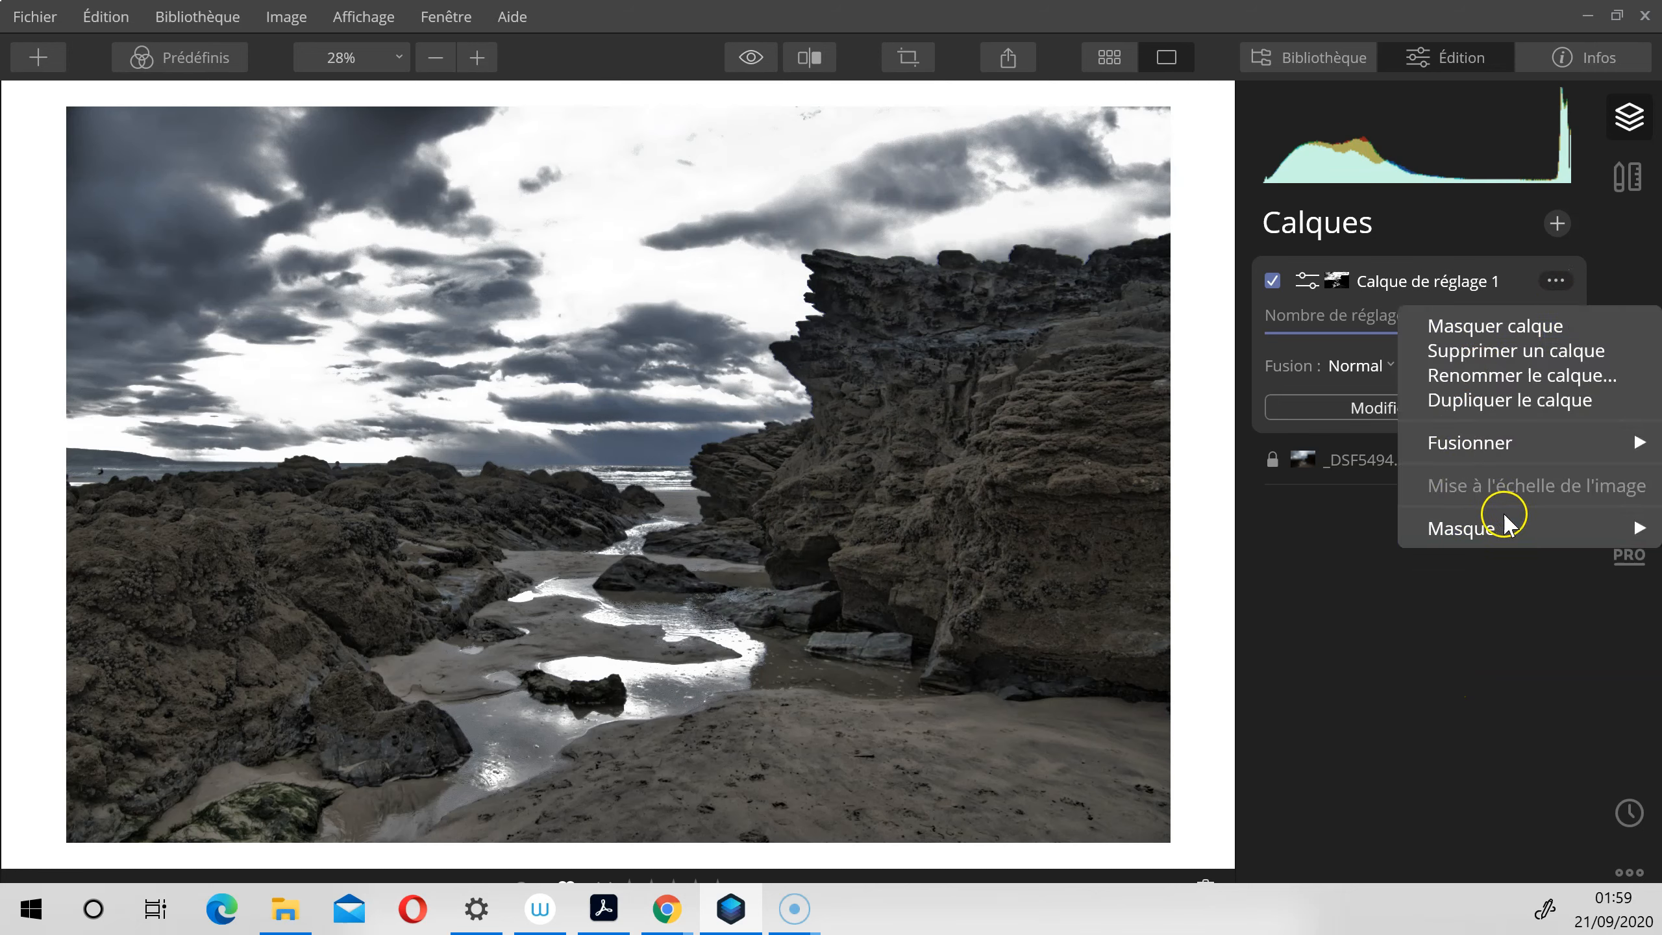
pyautogui.moveTo(1502, 530)
pyautogui.click(1334, 628)
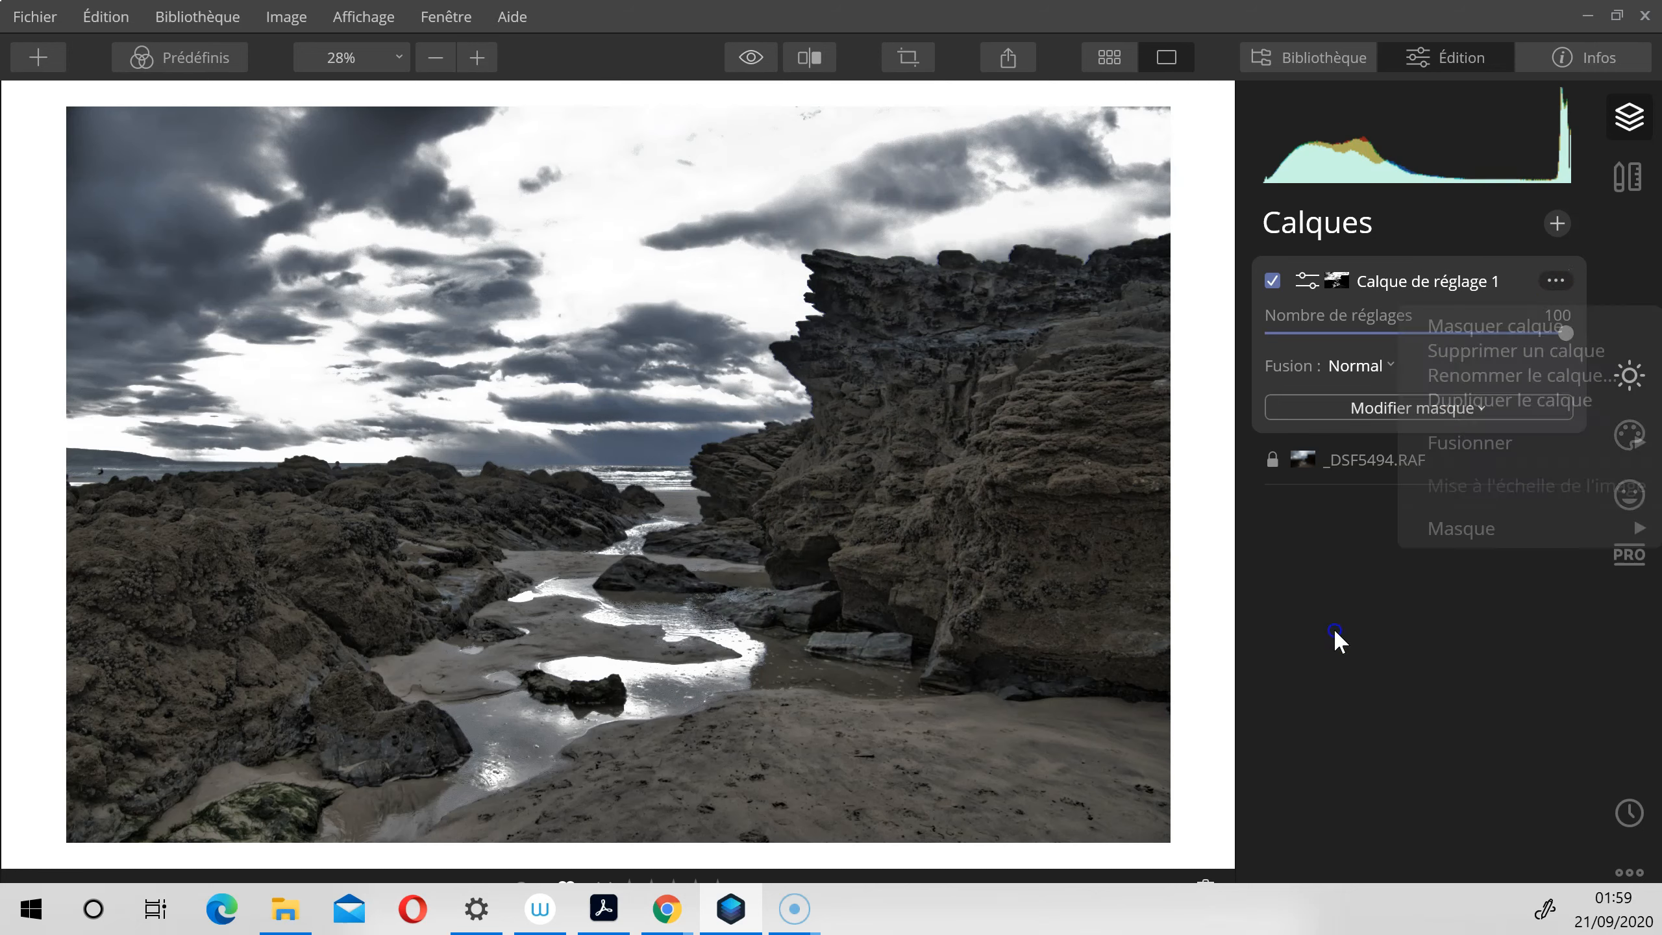
pyautogui.click(1557, 281)
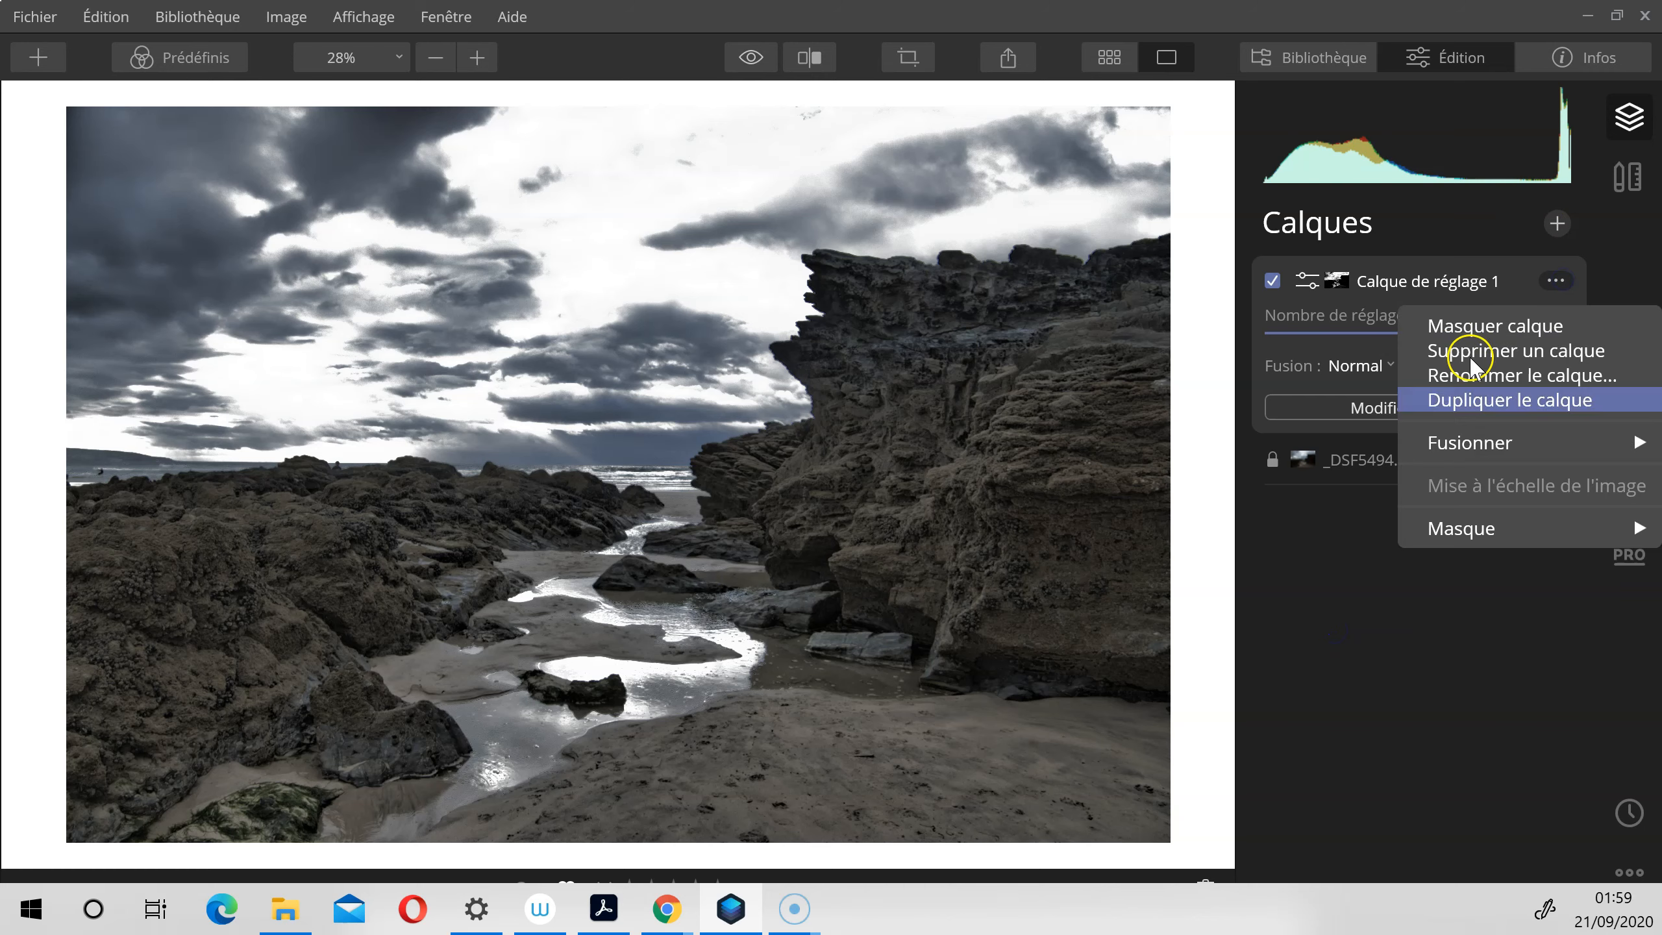
pyautogui.click(1486, 354)
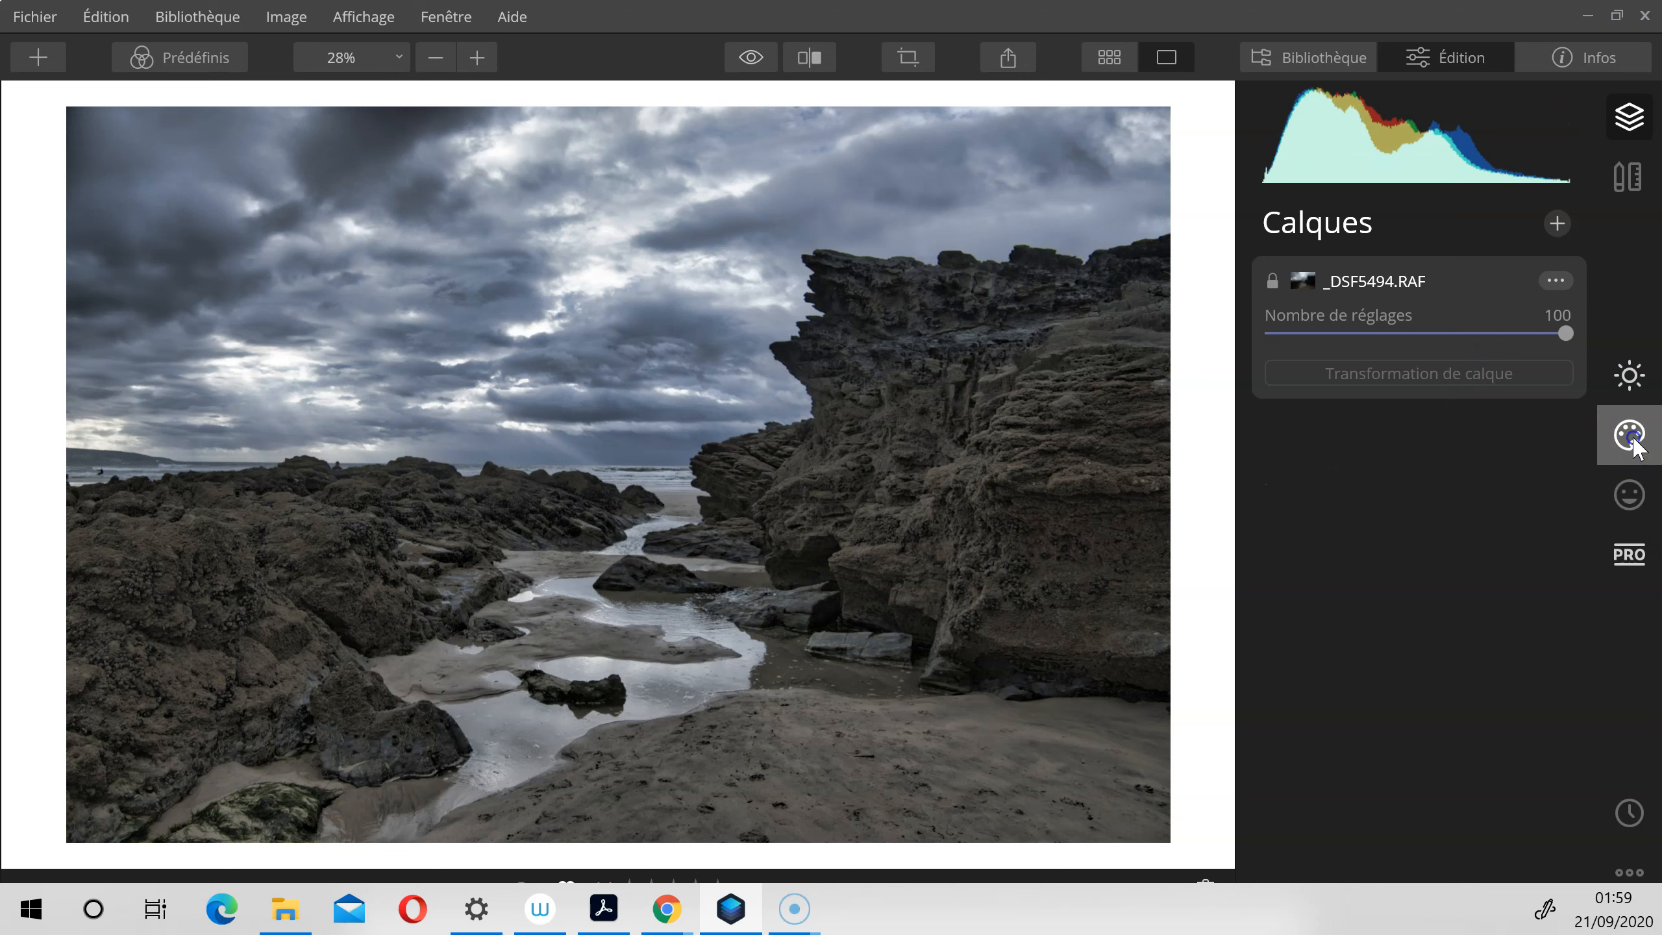
# Step: Start a brush mask for the Mystique effect on the _DSF5494.RAF layer and paste the copied luminosity mask into it
pyautogui.click(1633, 442)
pyautogui.scroll(-1, 1440, 556)
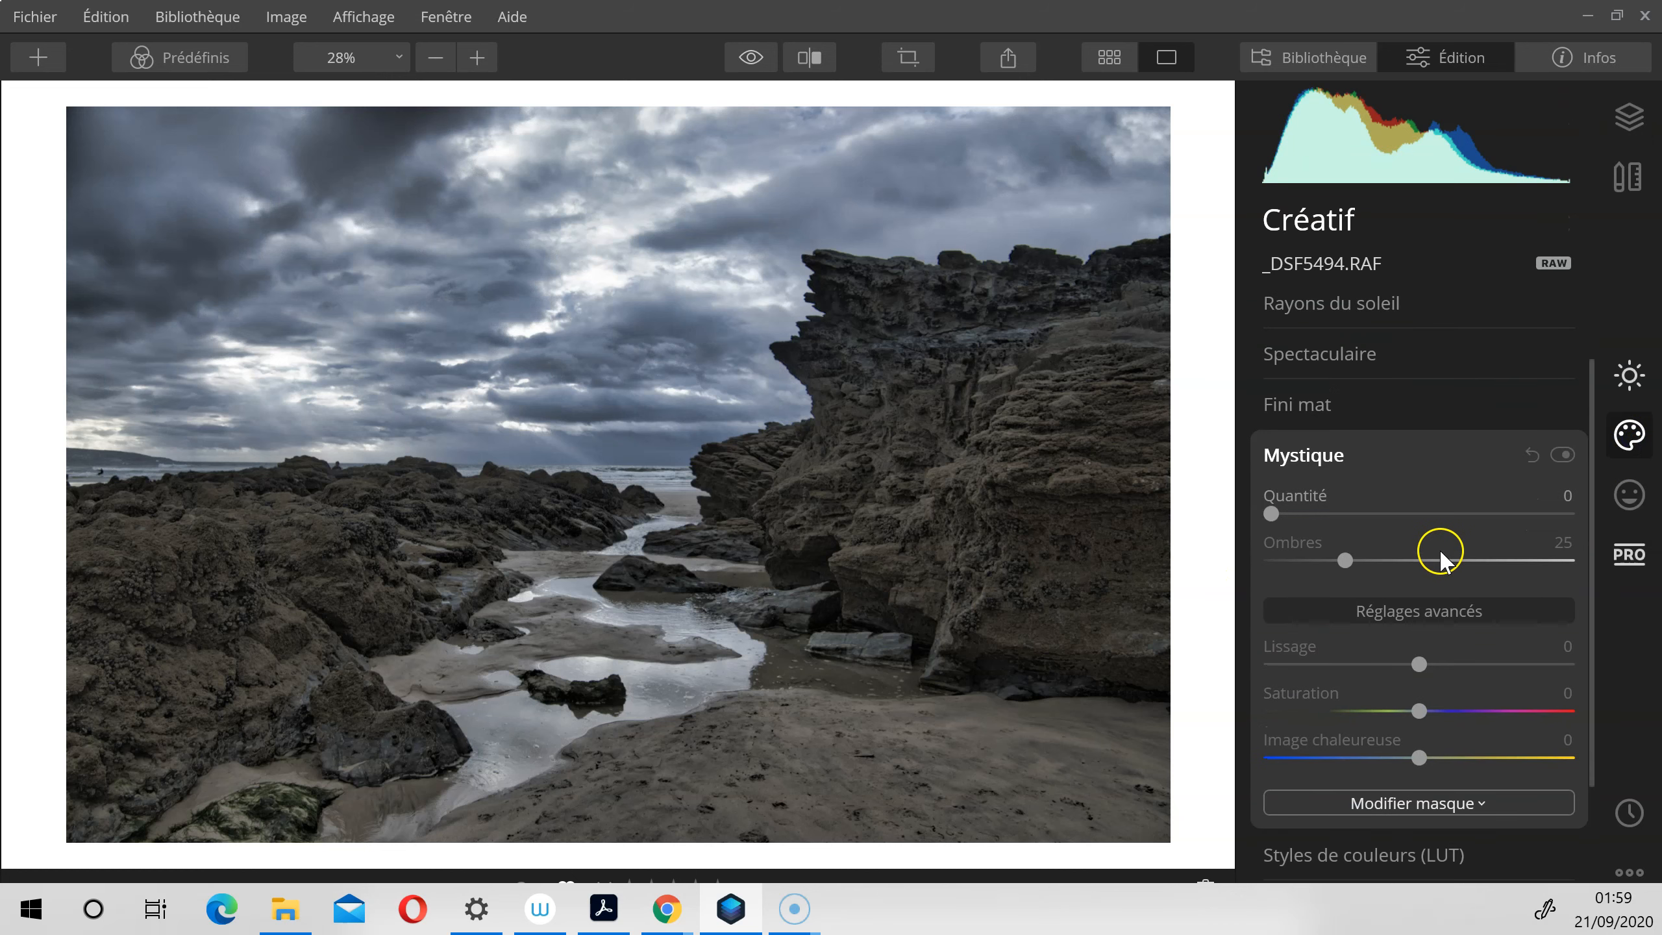
pyautogui.scroll(-1, 1443, 556)
pyautogui.click(1440, 724)
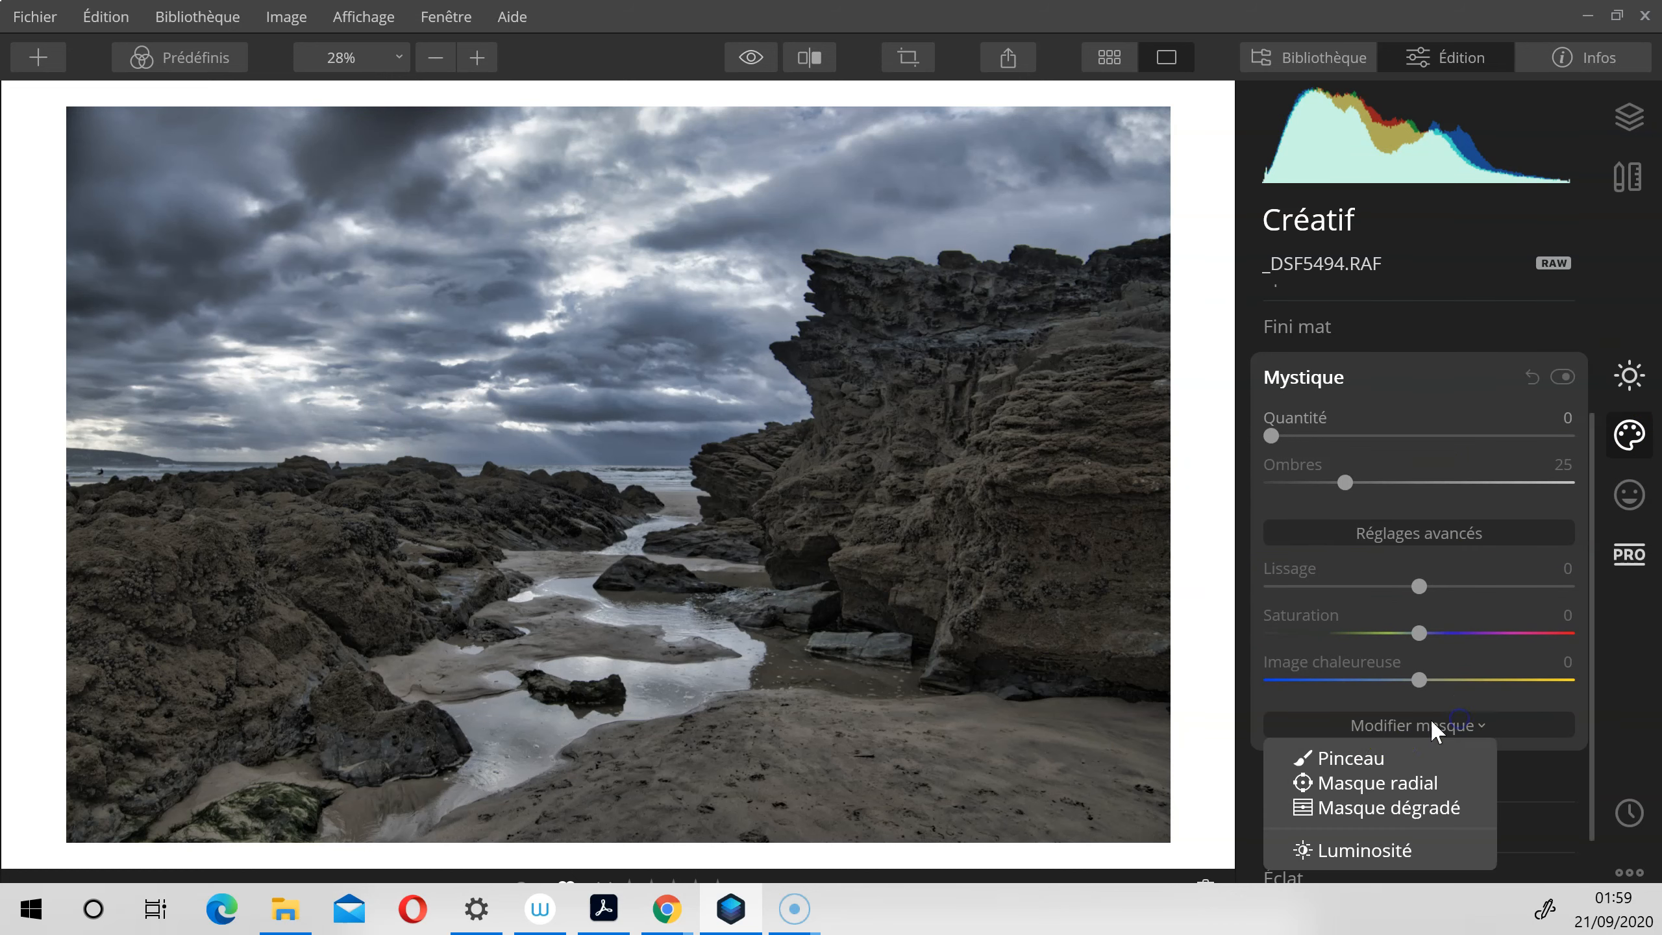
pyautogui.click(1368, 759)
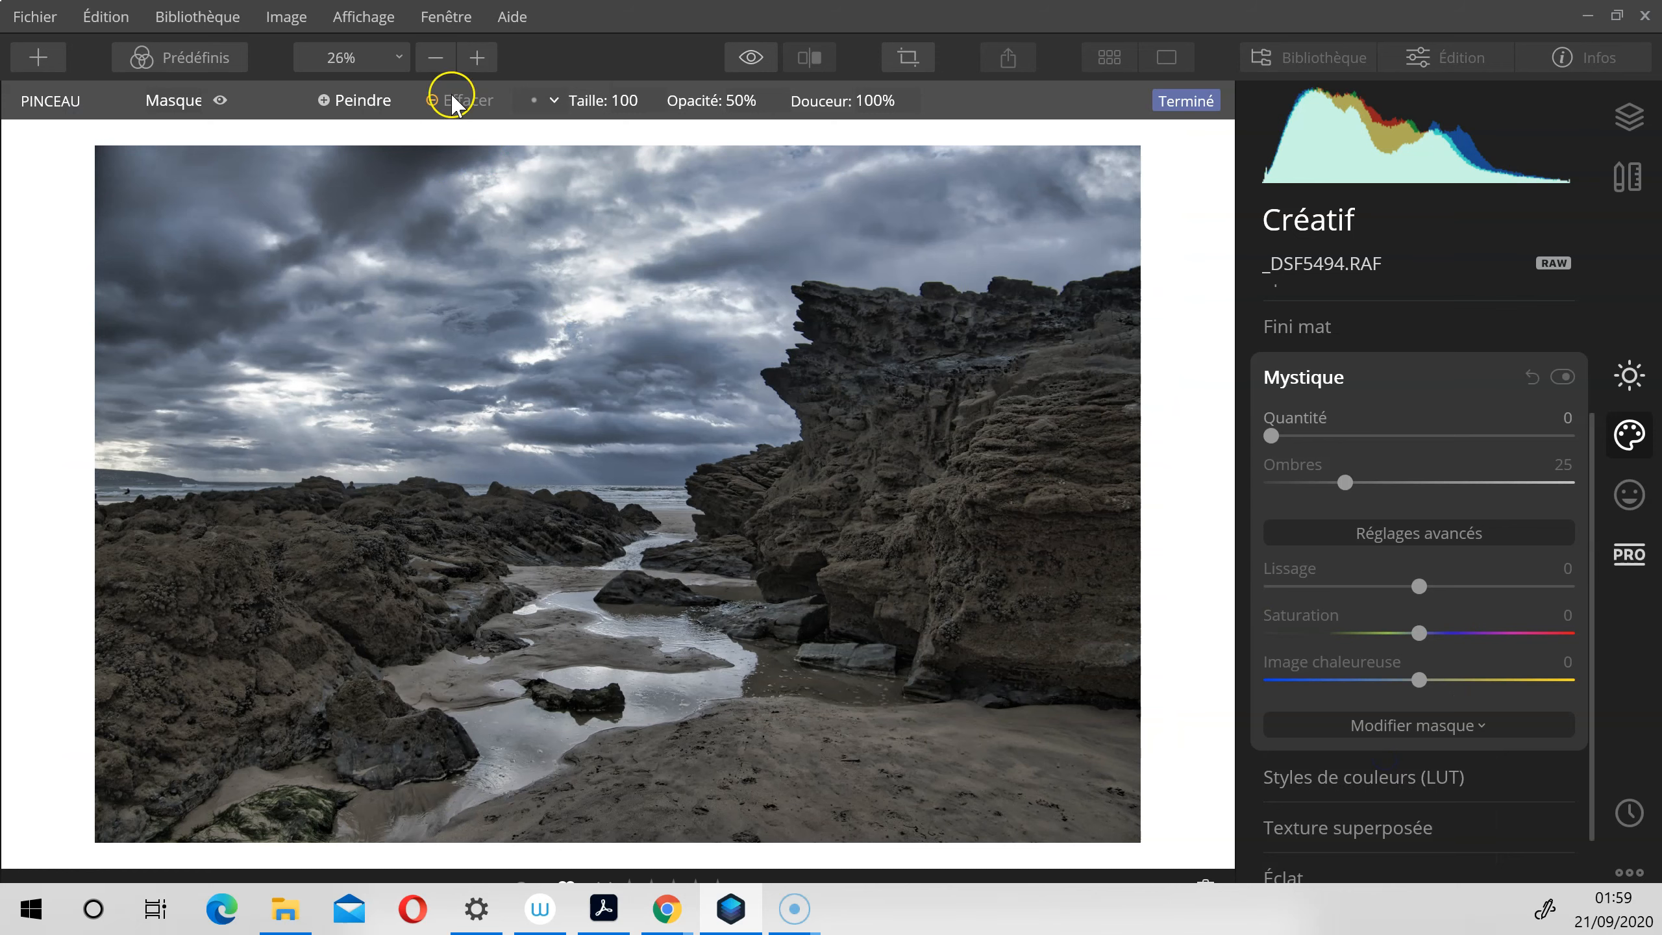
pyautogui.click(368, 104)
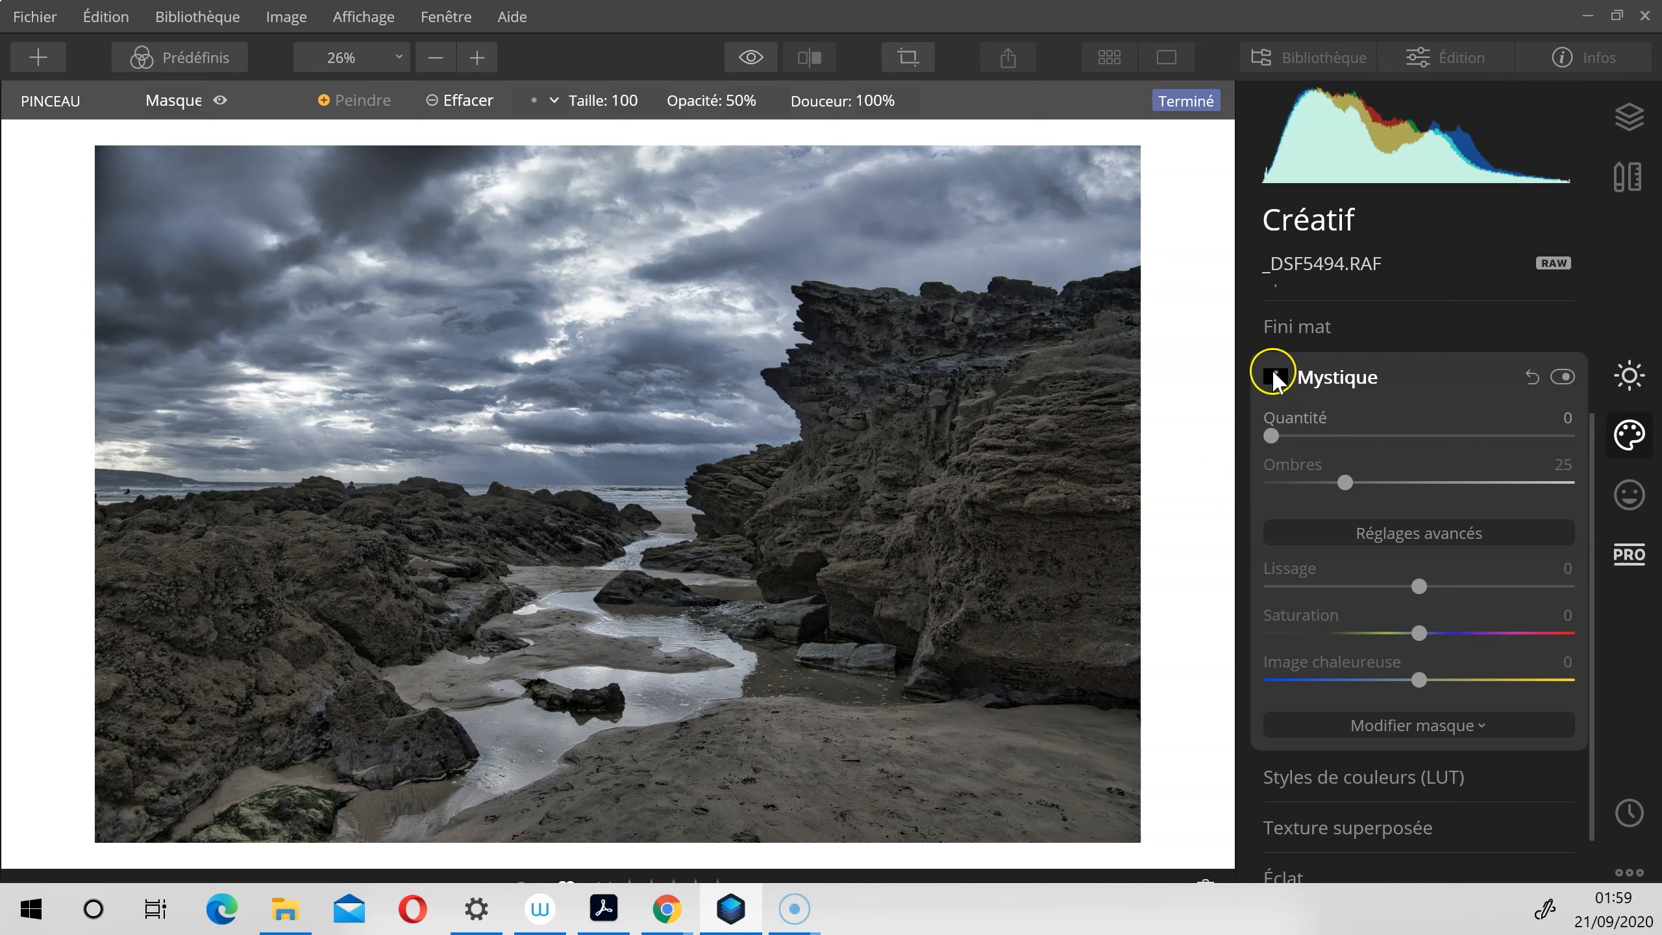
pyautogui.click(1276, 378)
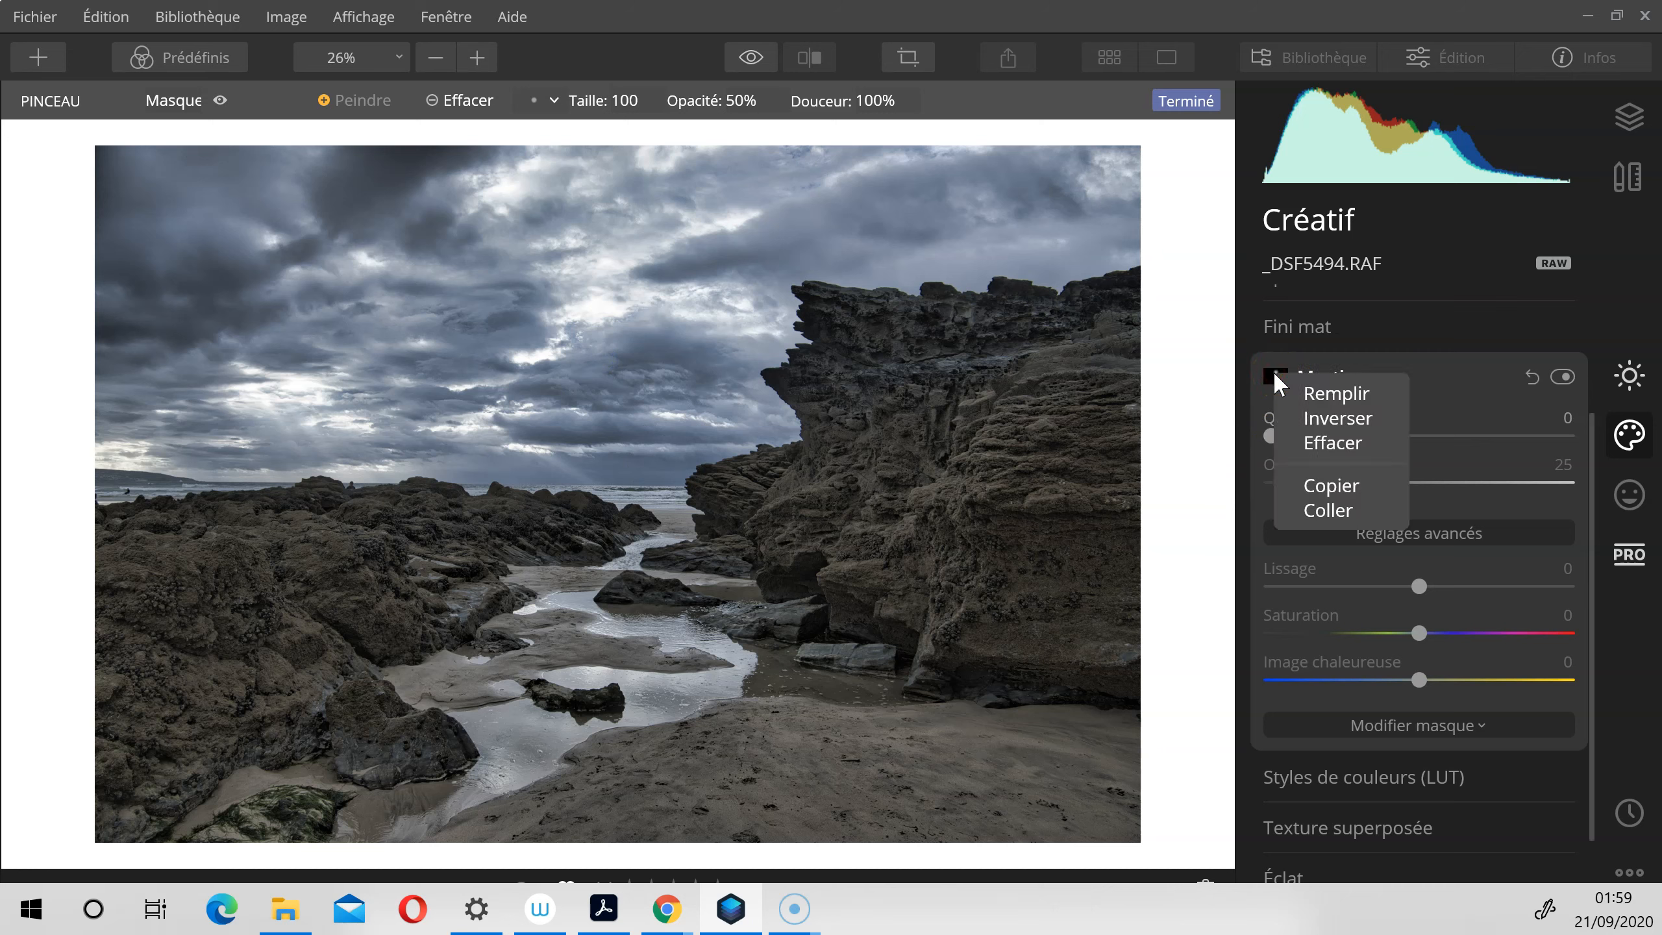
pyautogui.click(1328, 509)
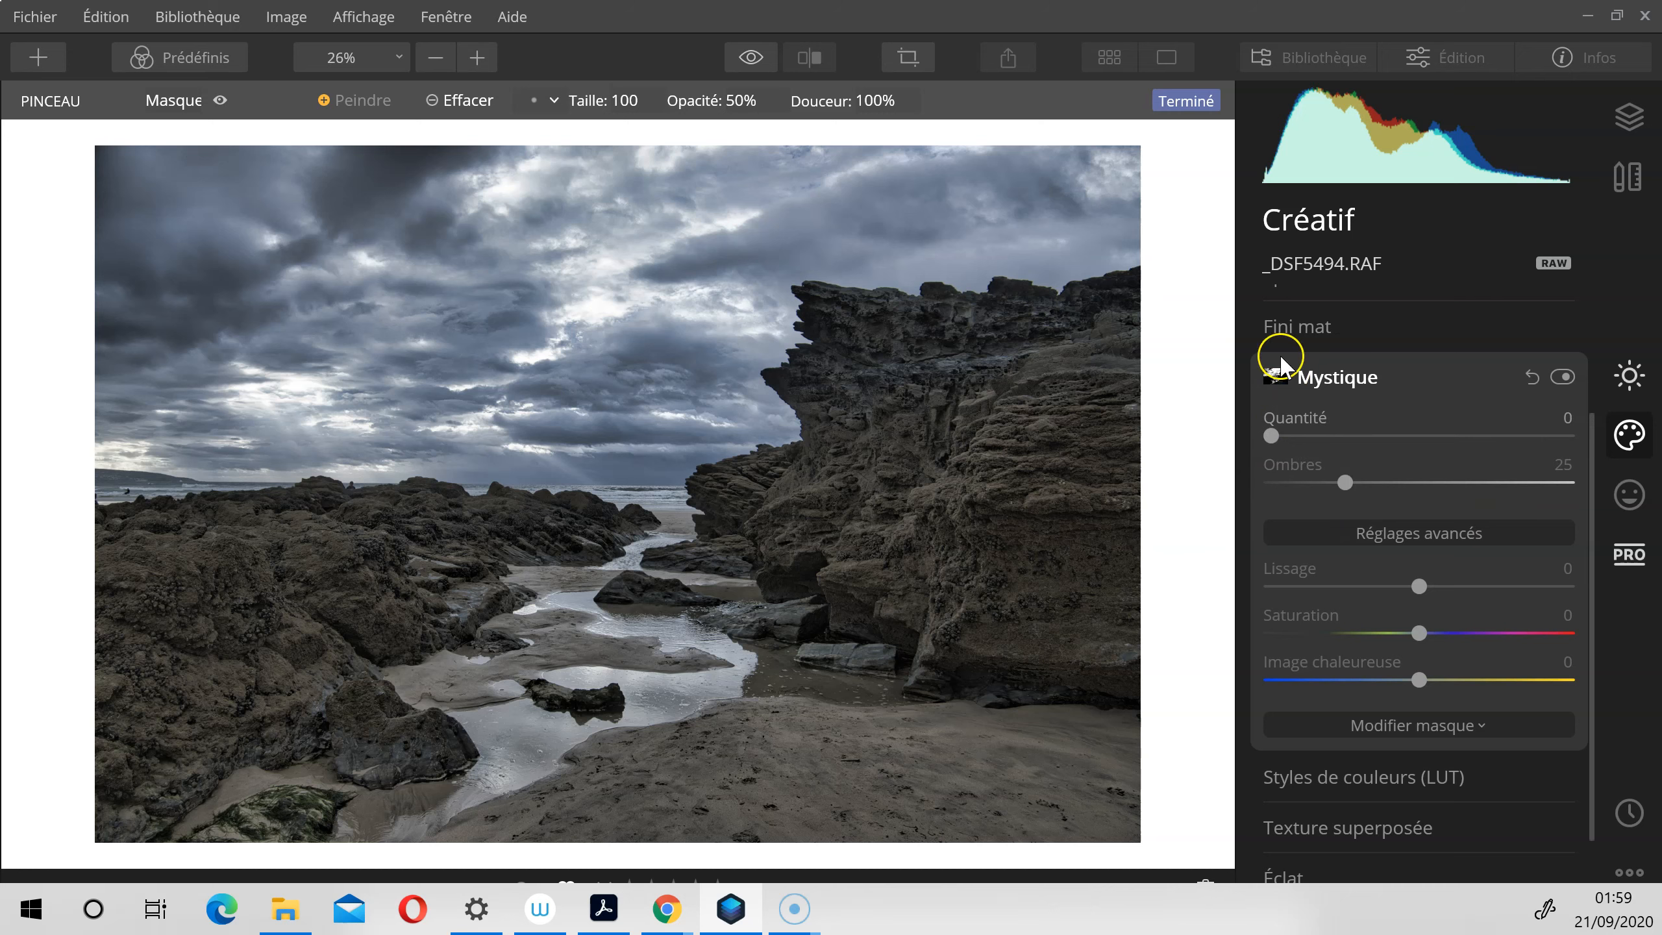
# Step: Toggle the mask overlay on and off to examine which areas the Mystique mask covers
pyautogui.click(220, 100)
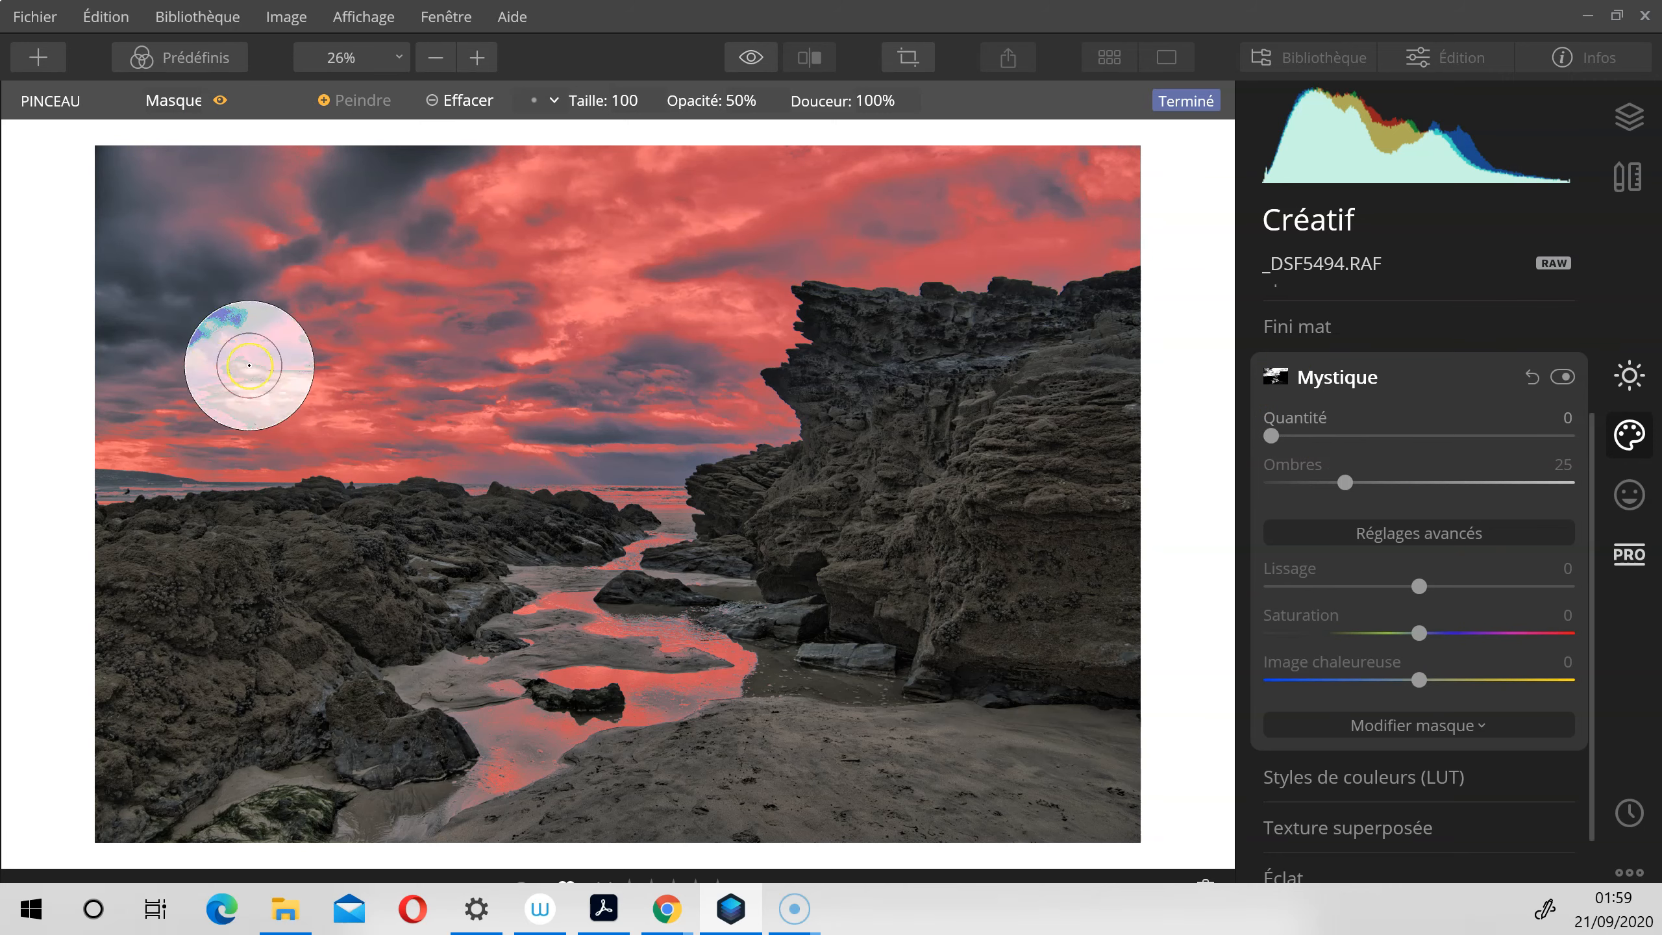
pyautogui.click(220, 100)
pyautogui.click(221, 100)
pyautogui.click(220, 100)
pyautogui.click(220, 100)
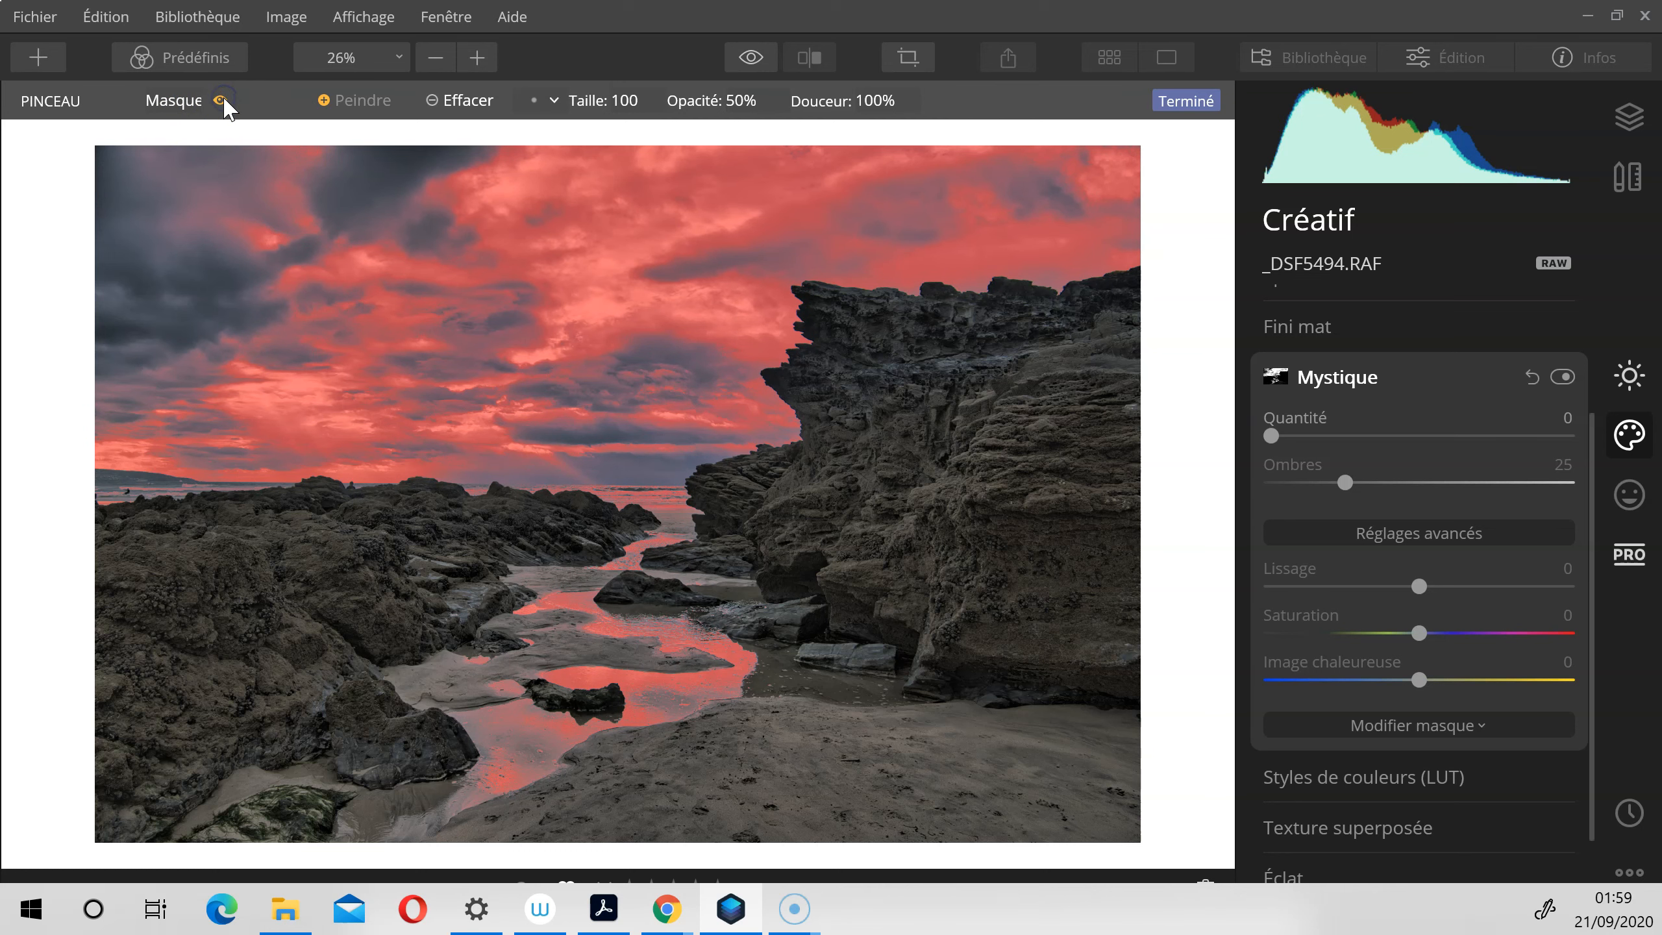
pyautogui.click(222, 100)
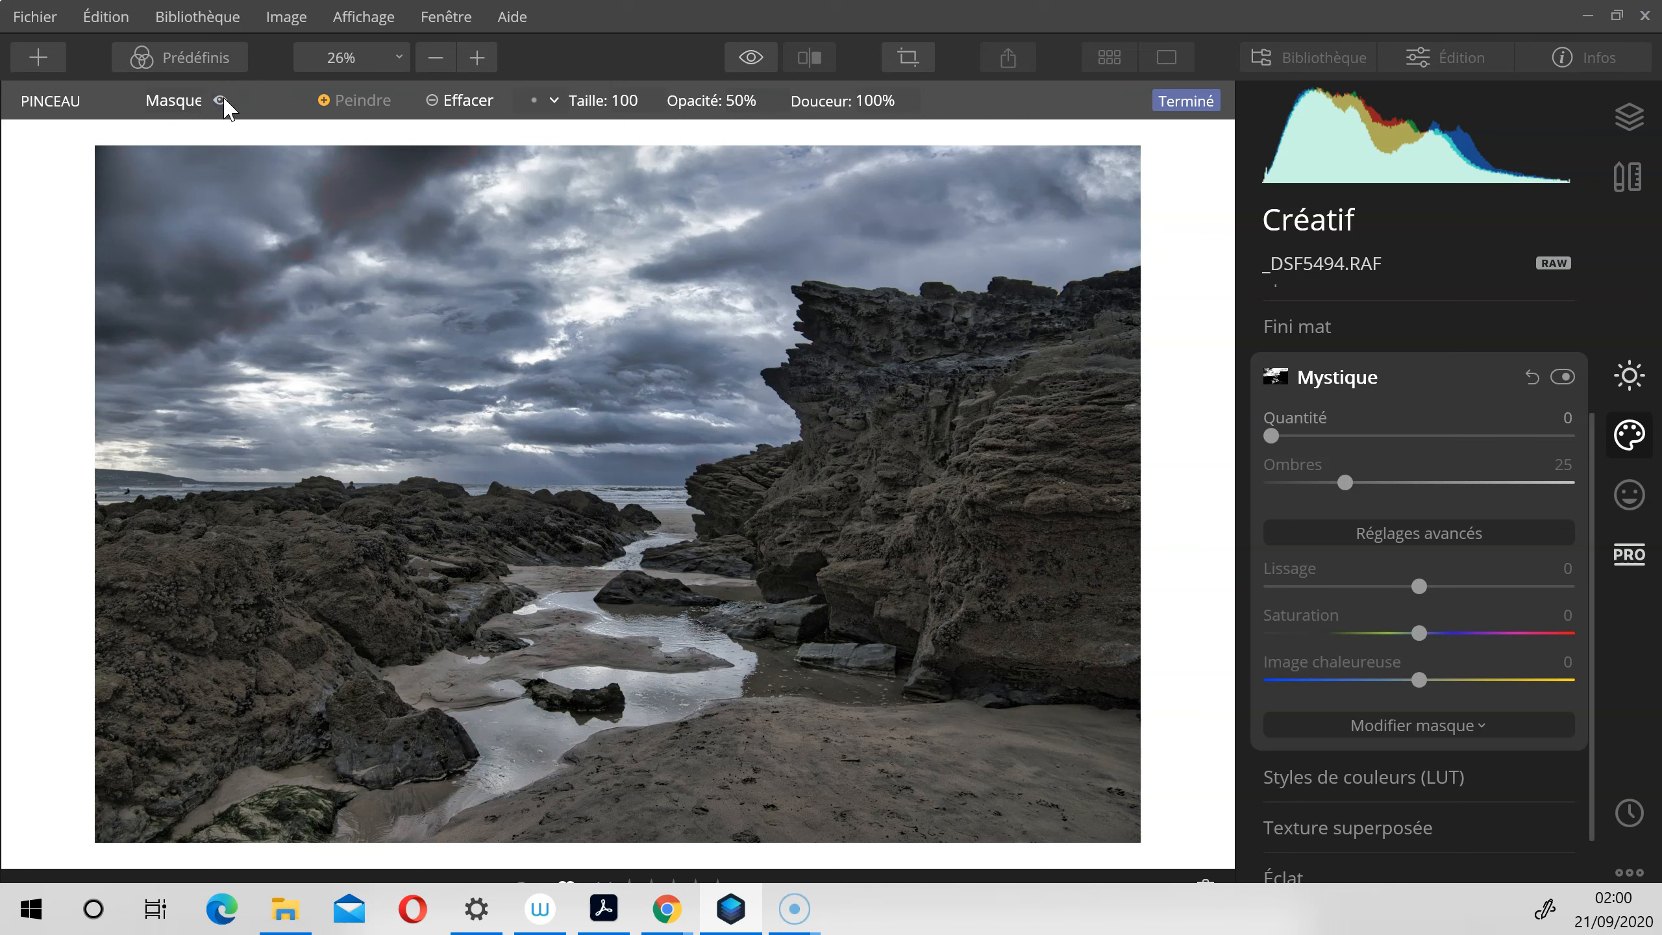
# Step: Set the masked Mystique effect to Quantité 86, Ombres 37 and Lissage 100
pyautogui.click(1283, 425)
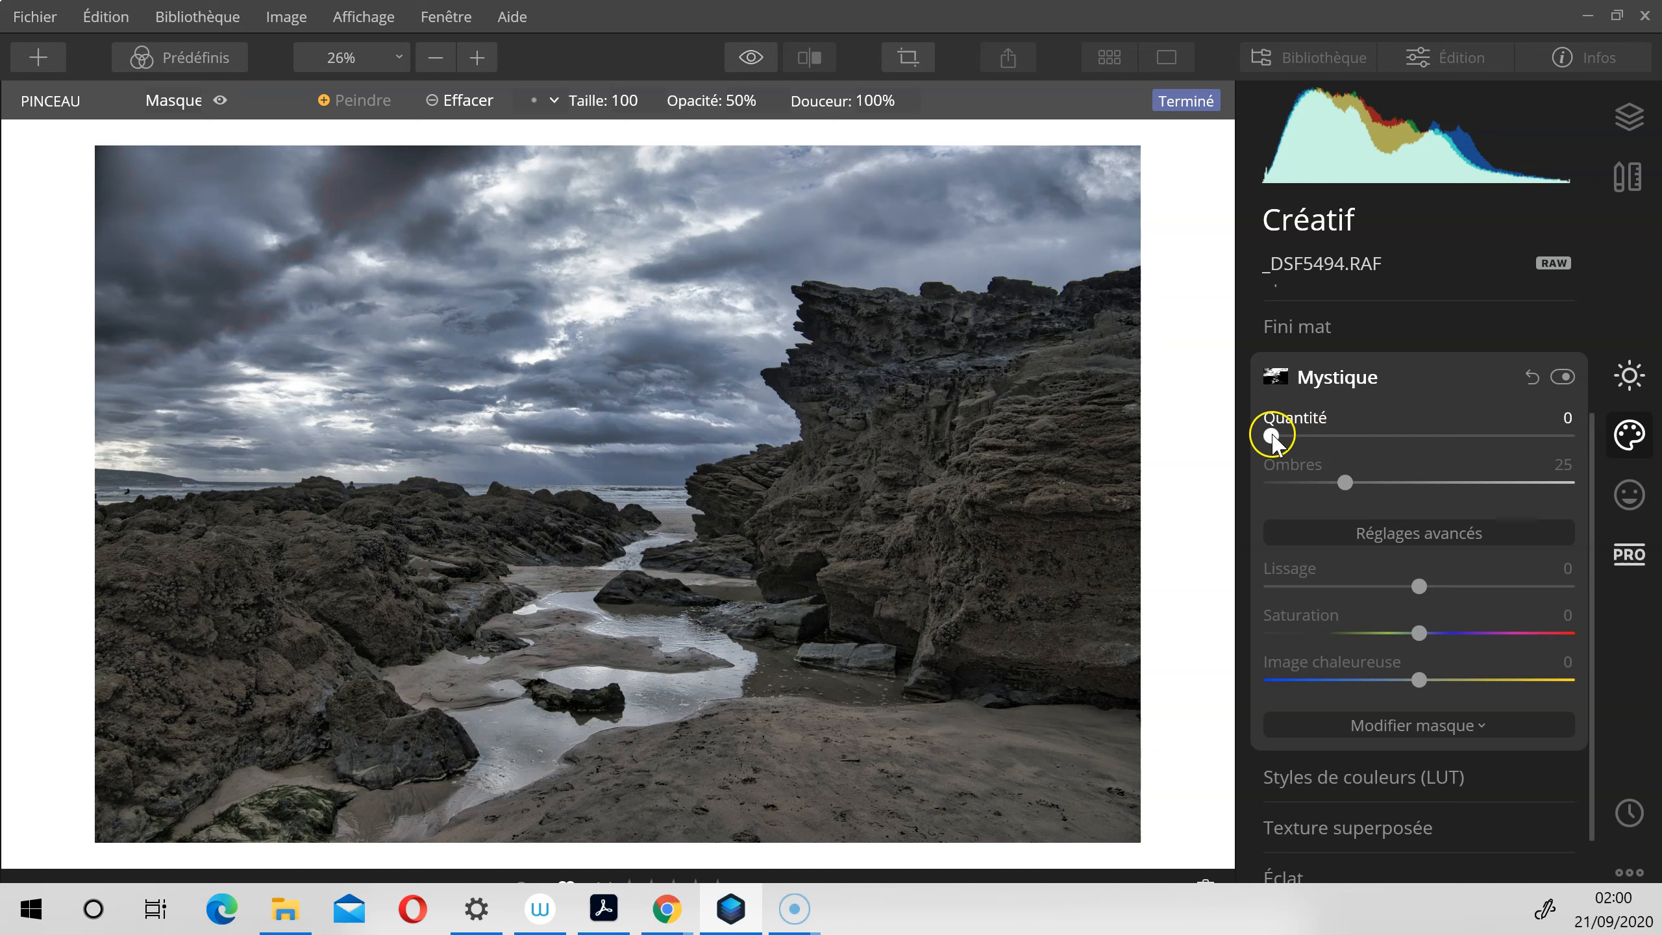
pyautogui.moveTo(1282, 435); pyautogui.dragTo(1526, 436)
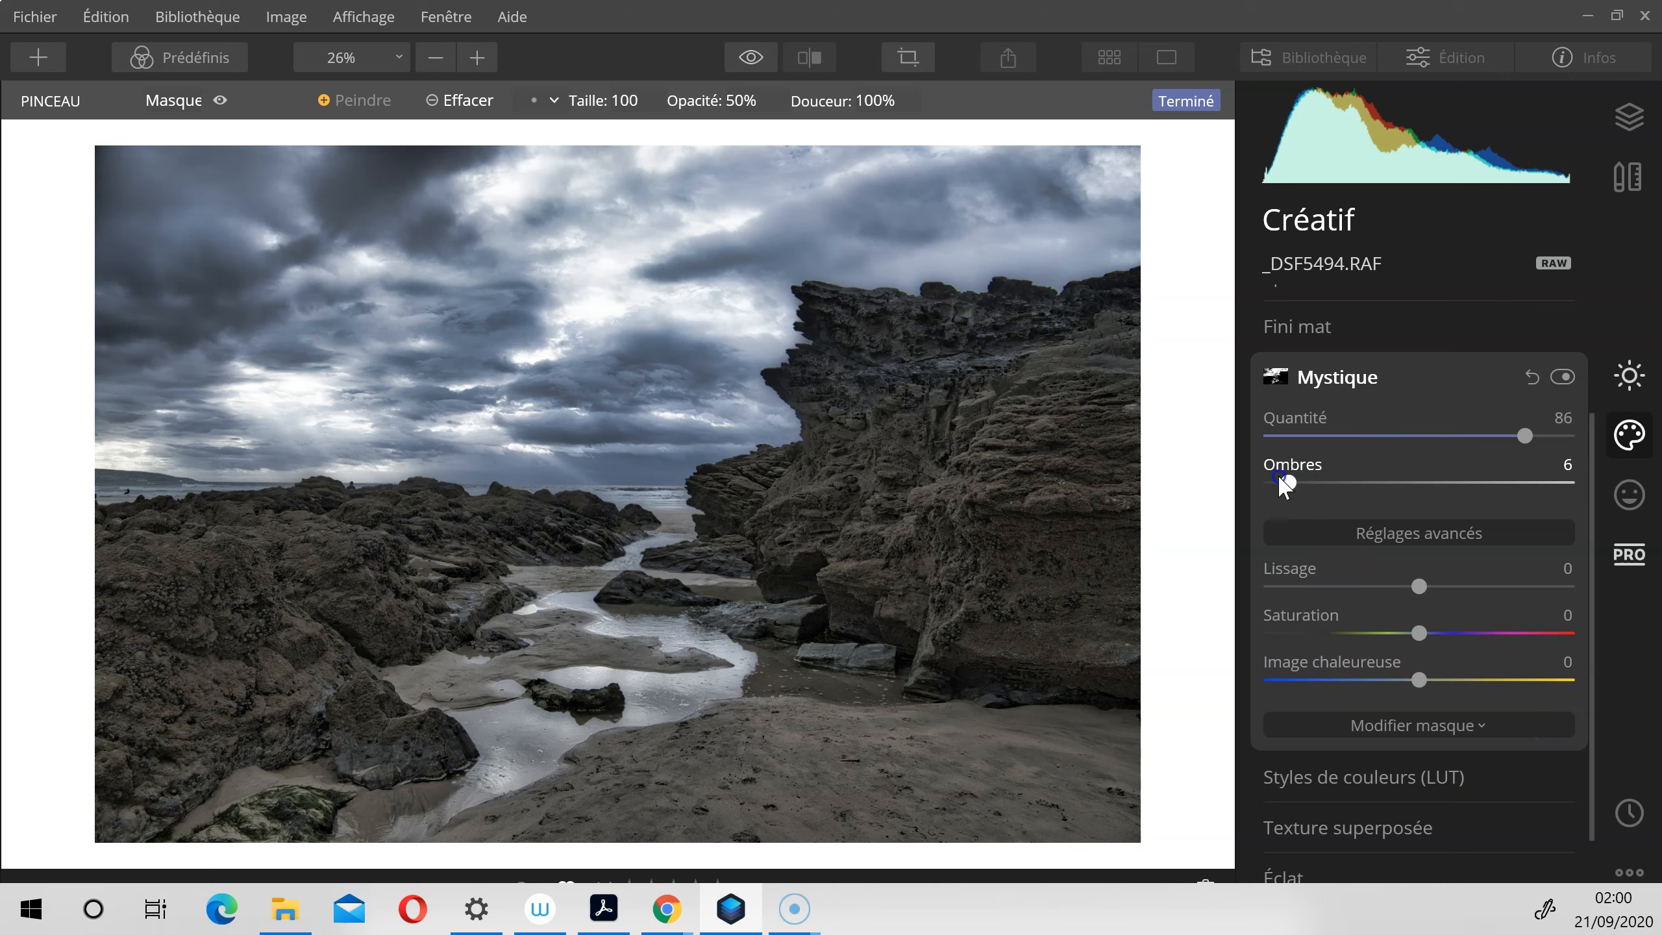
pyautogui.moveTo(1299, 481); pyautogui.dragTo(1335, 486)
pyautogui.scroll(-1, 1385, 500)
pyautogui.moveTo(1413, 562); pyautogui.dragTo(1568, 564)
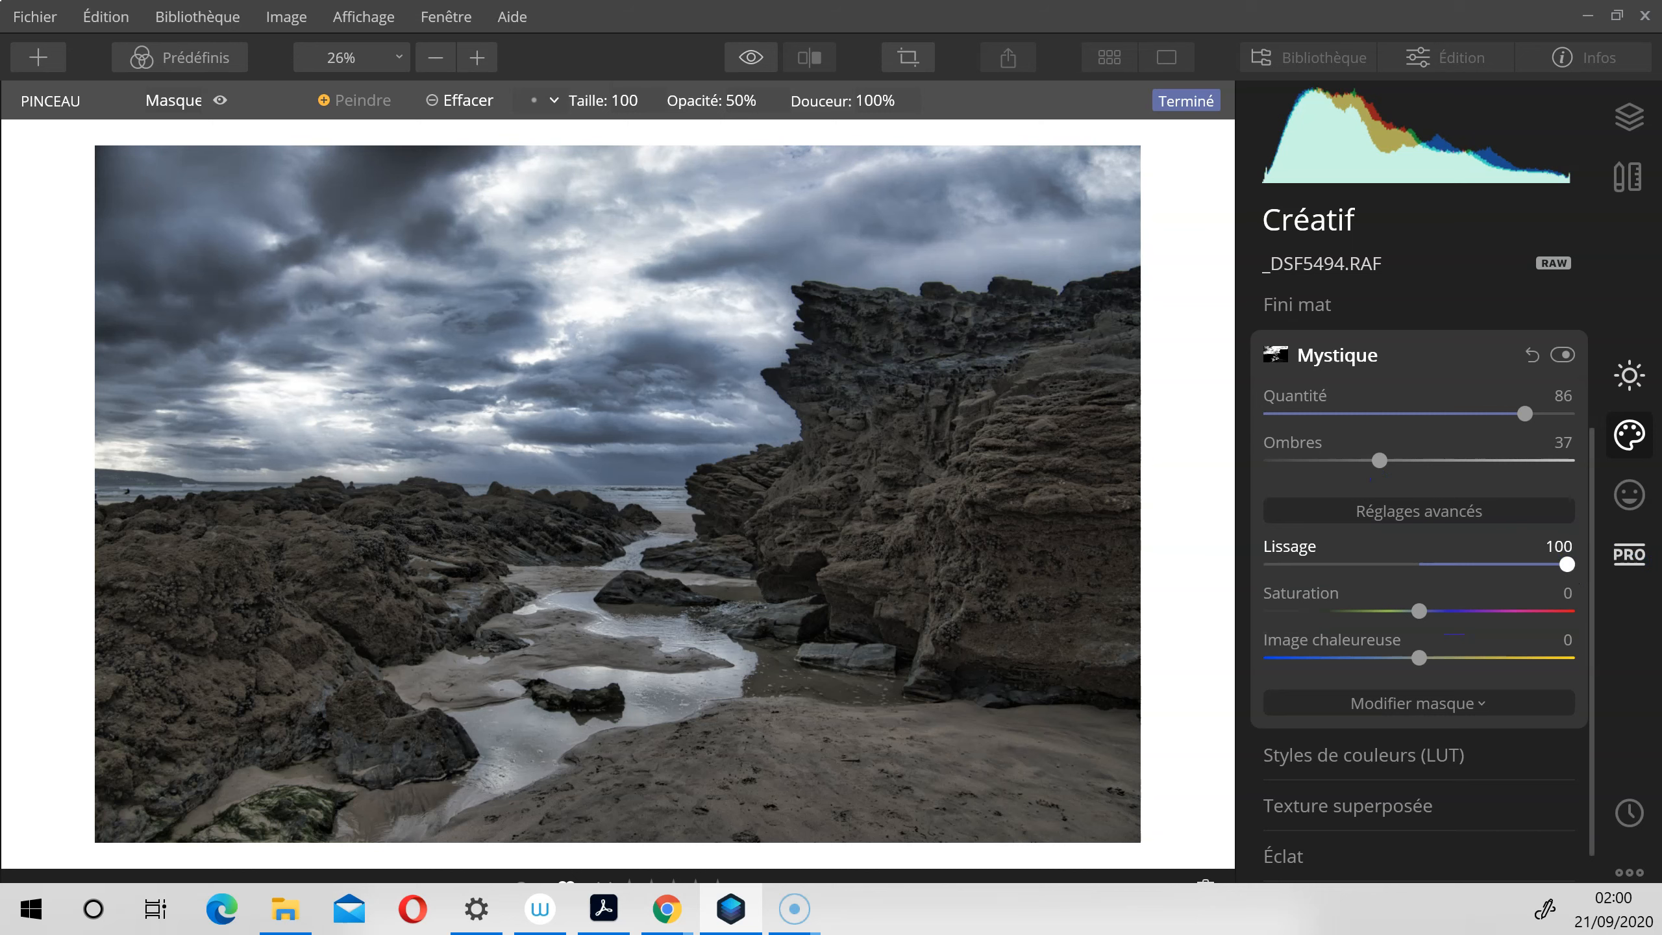
pyautogui.click(1438, 659)
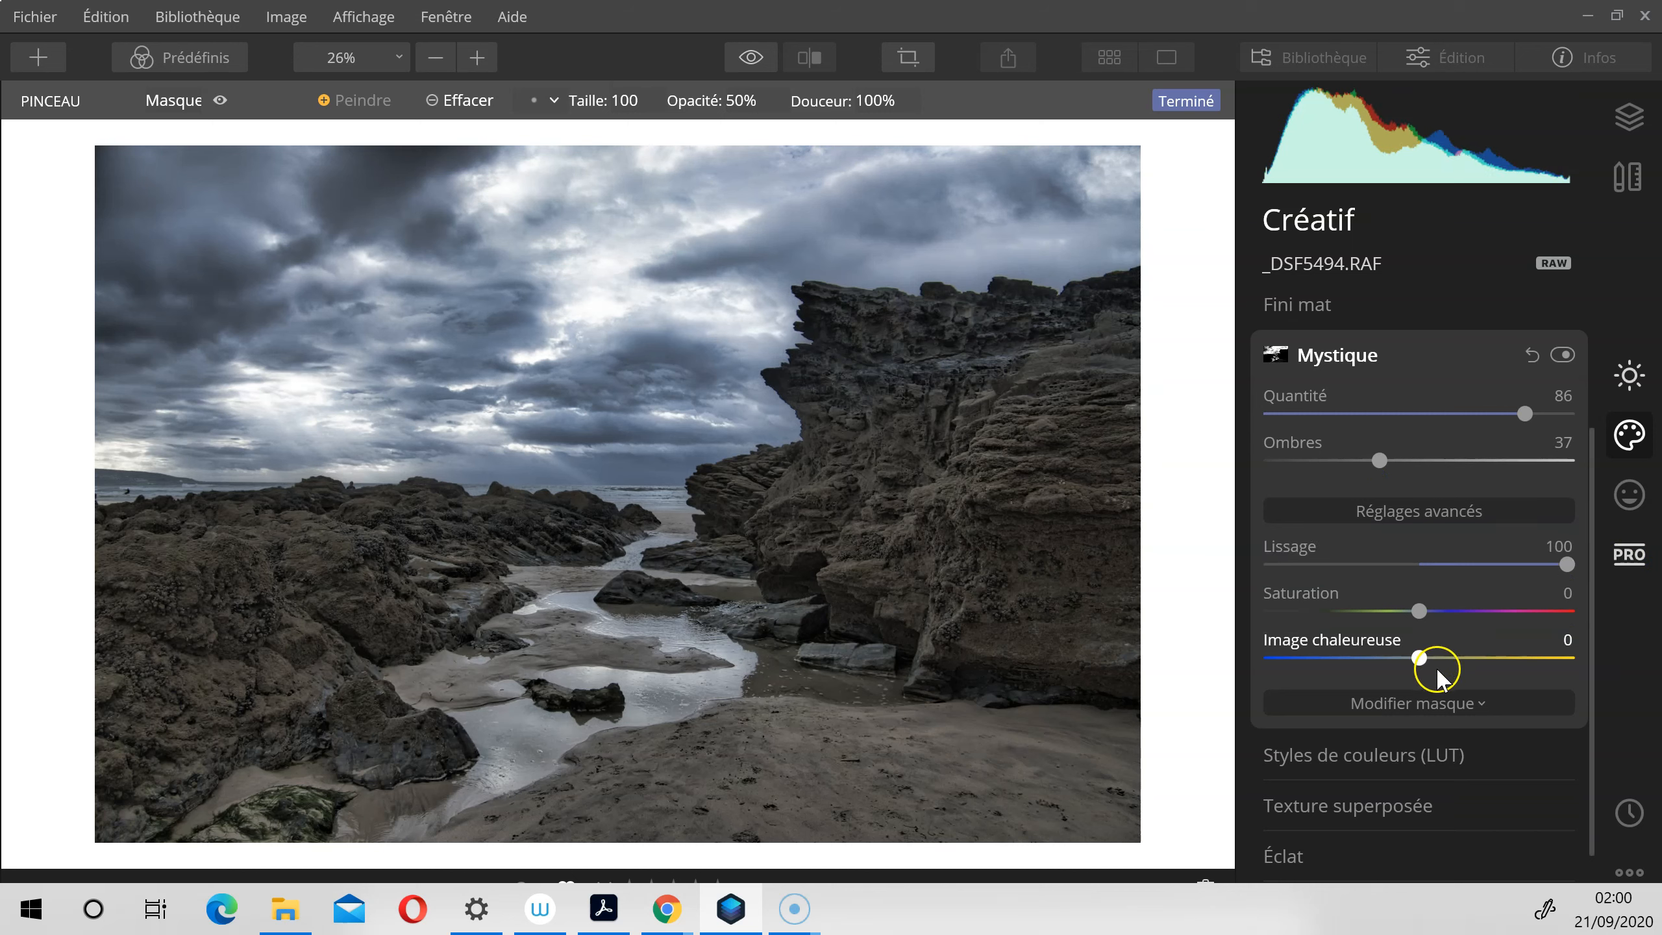
pyautogui.moveTo(1522, 563); pyautogui.dragTo(1606, 565)
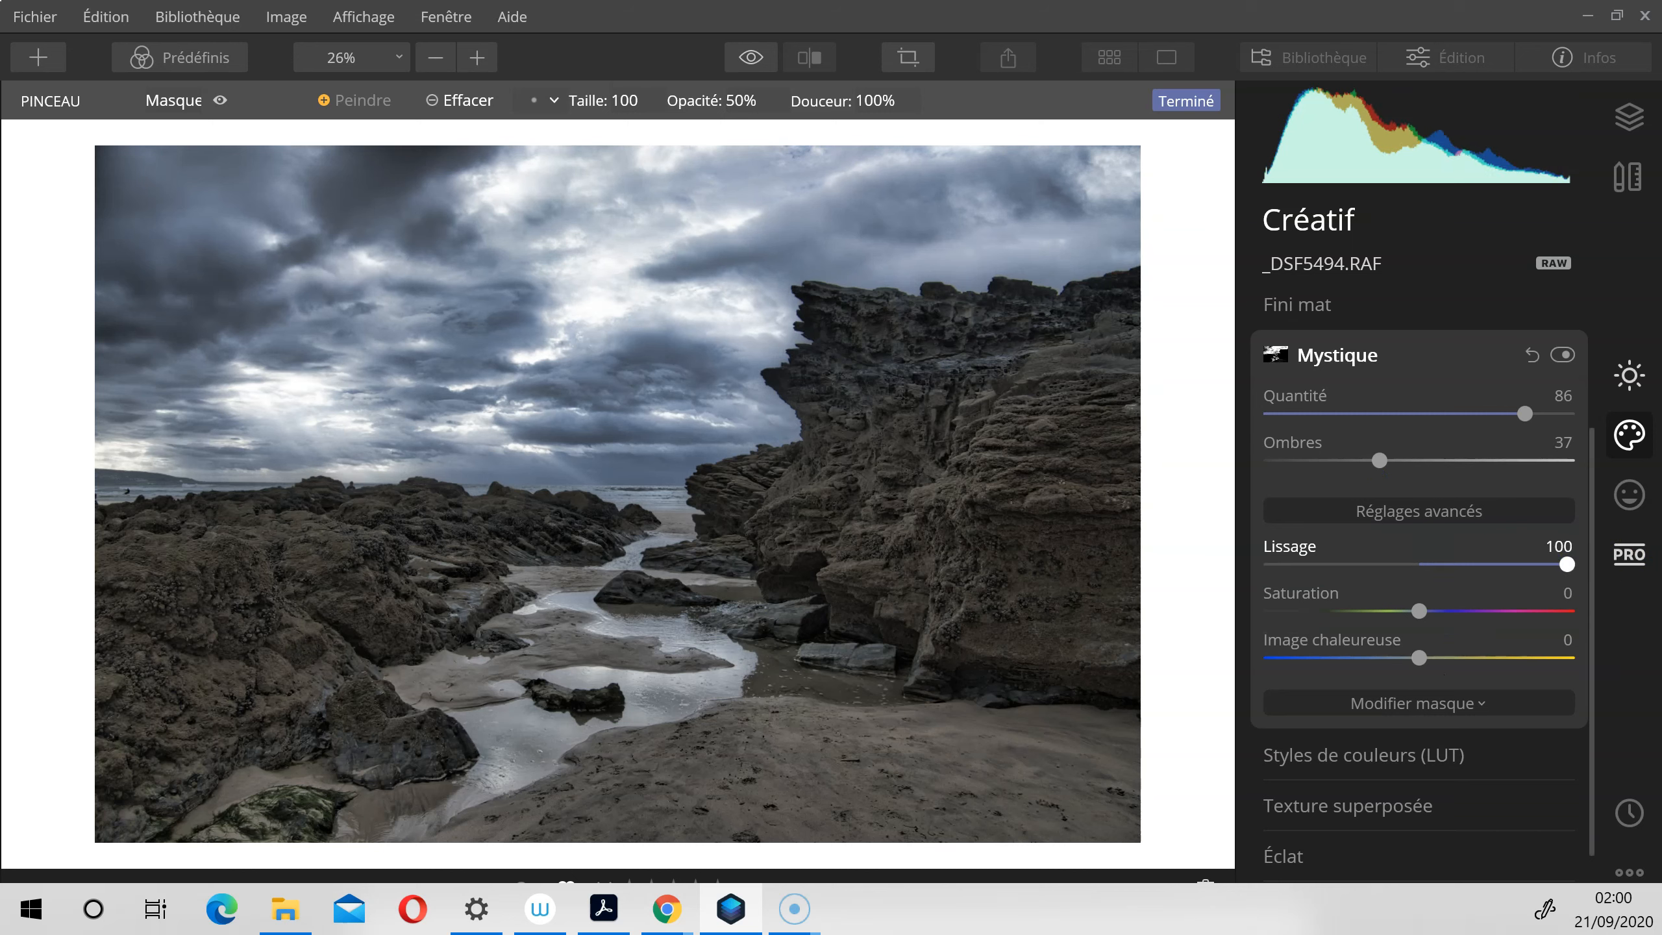
# Step: Raise the Mystique Quantité to 100 and compare the image with the effect off and on
pyautogui.moveTo(1524, 413); pyautogui.dragTo(1633, 419)
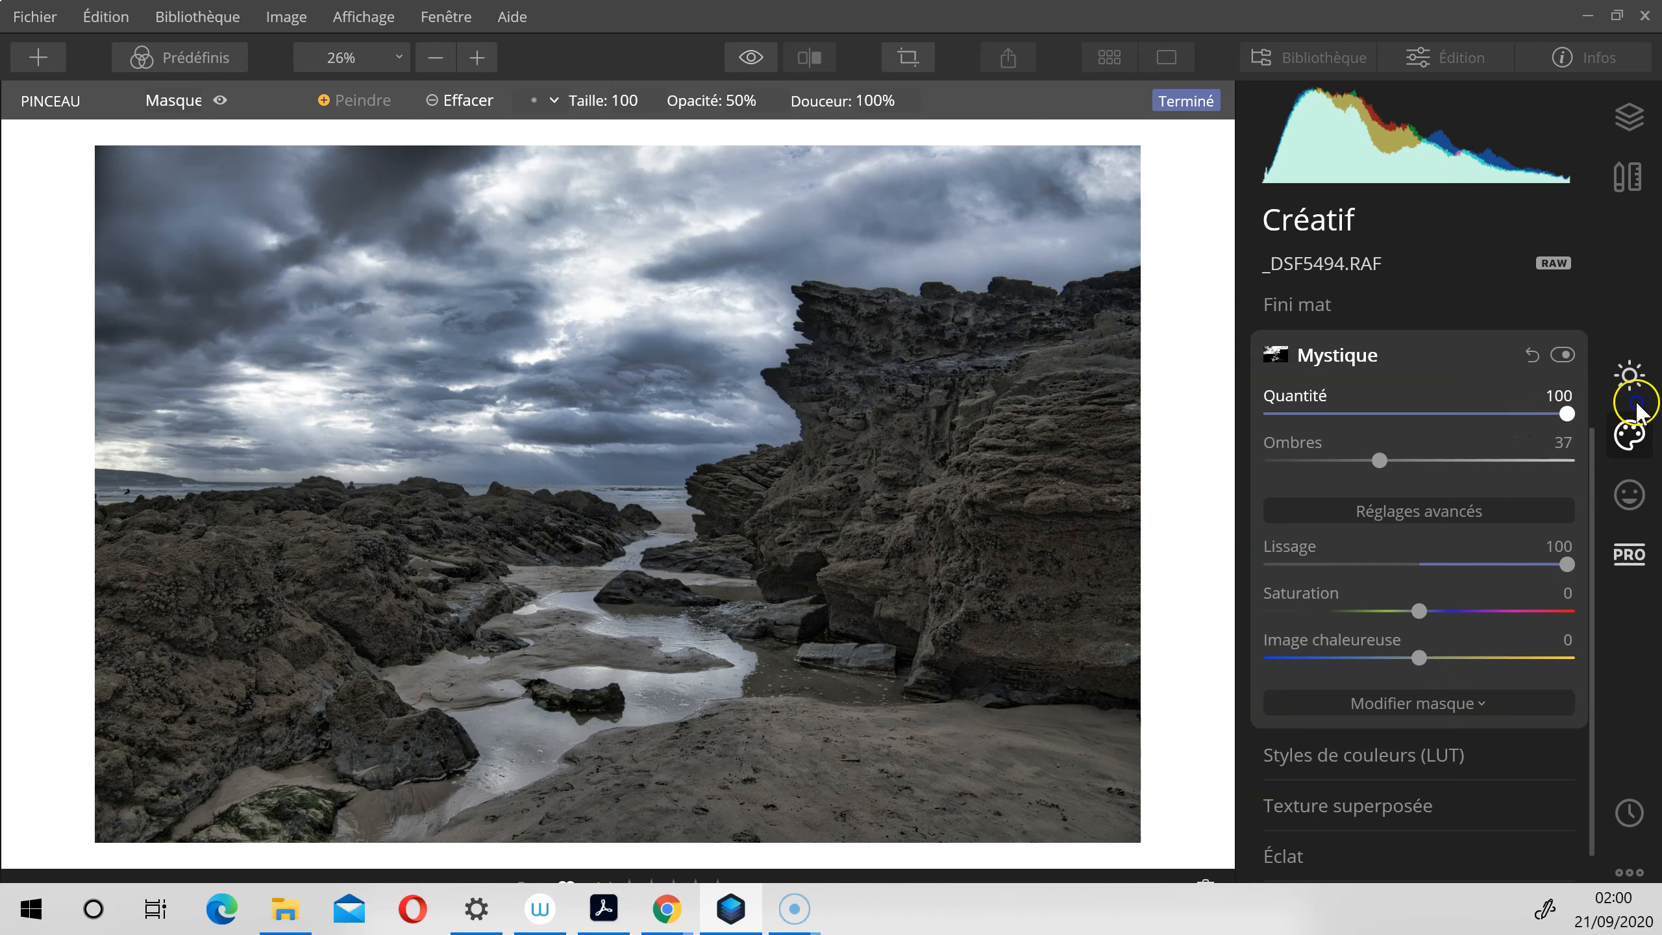
pyautogui.click(1570, 354)
pyautogui.click(1570, 354)
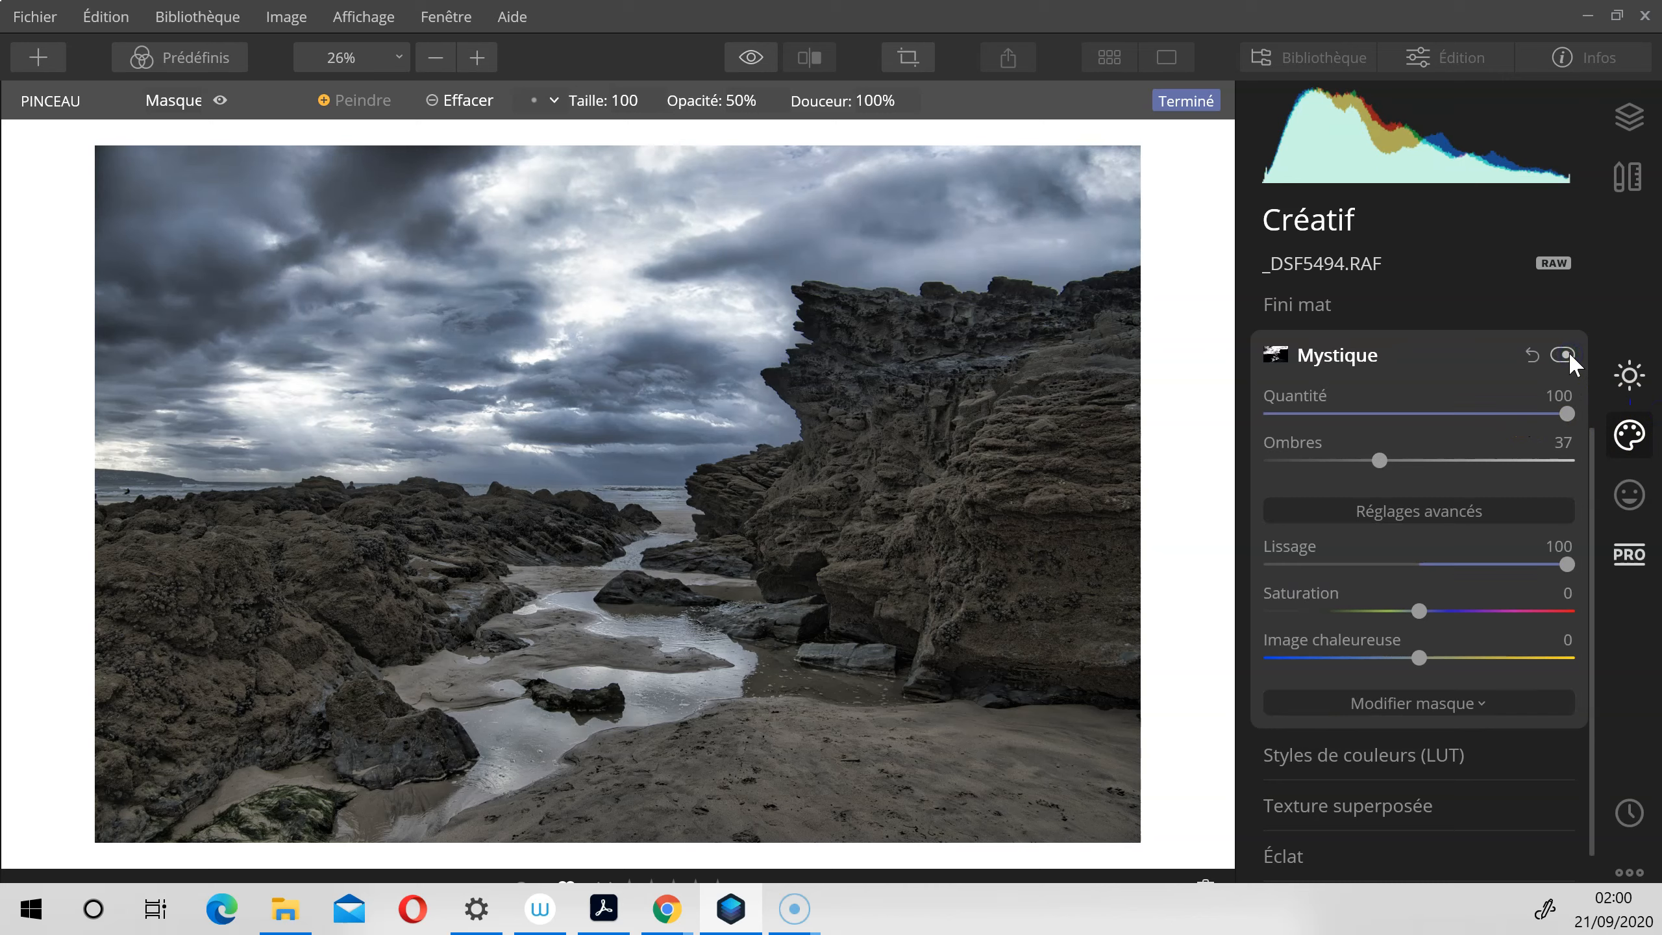
# Step: Compare the seascape with the masked Mystique effect switched off and back on
pyautogui.click(1568, 353)
pyautogui.click(1569, 353)
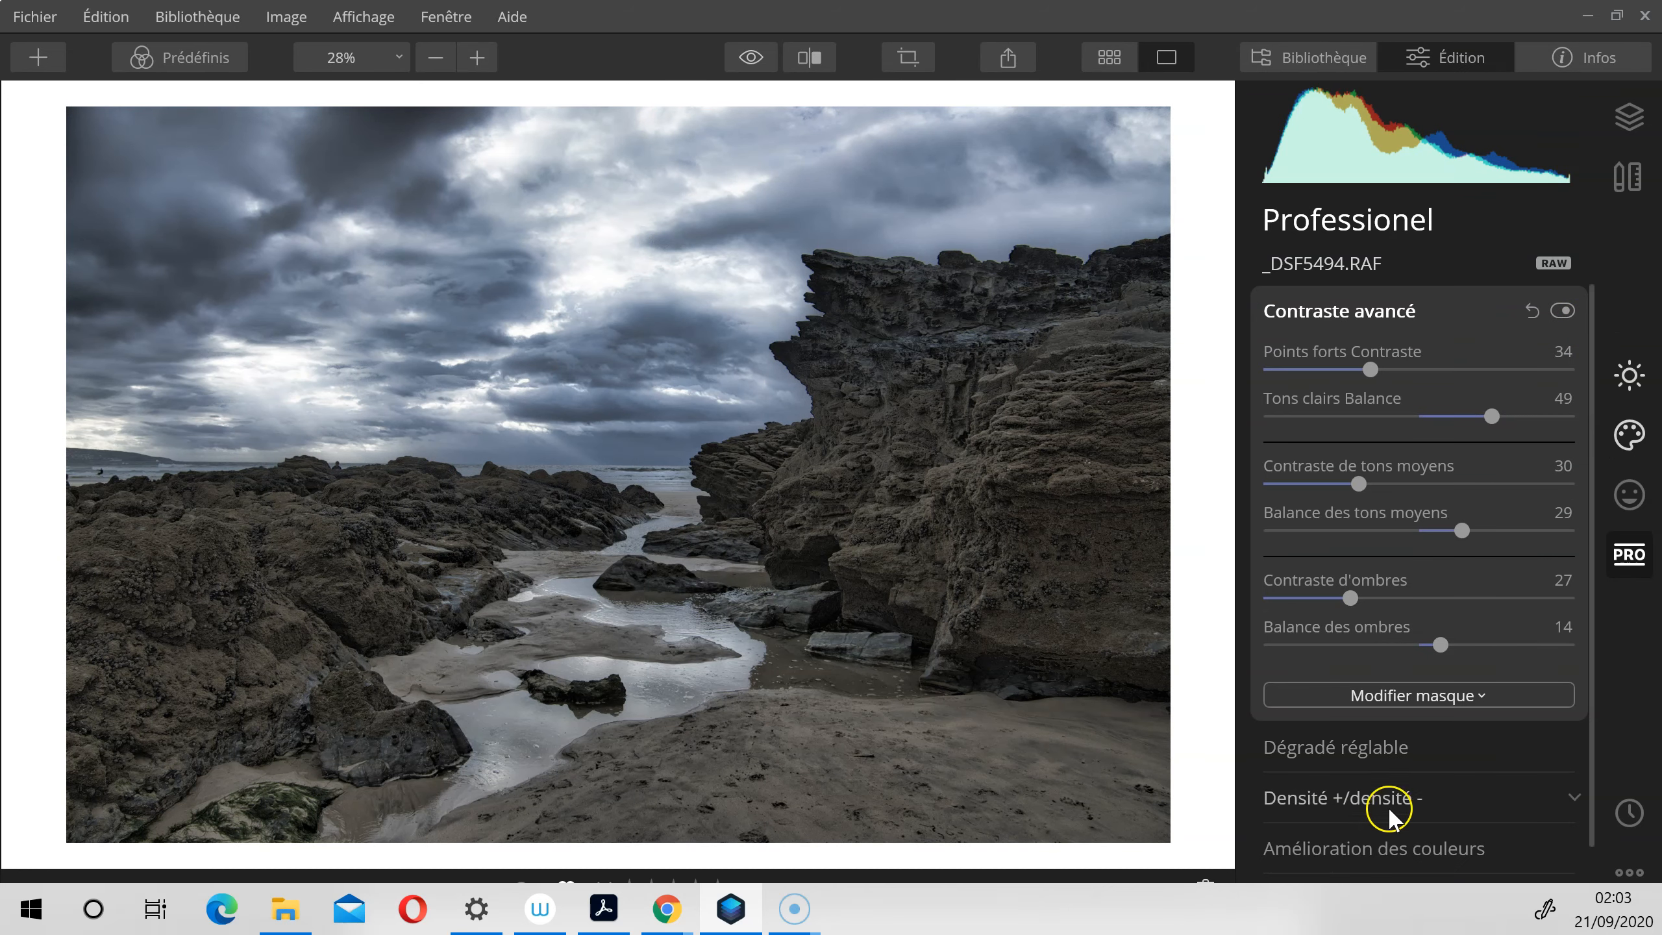
# Step: Darken the stream and foreground sand with the Densité +/densité - Obscurcir brush at Intensité 9% and Taille 34
pyautogui.click(1386, 796)
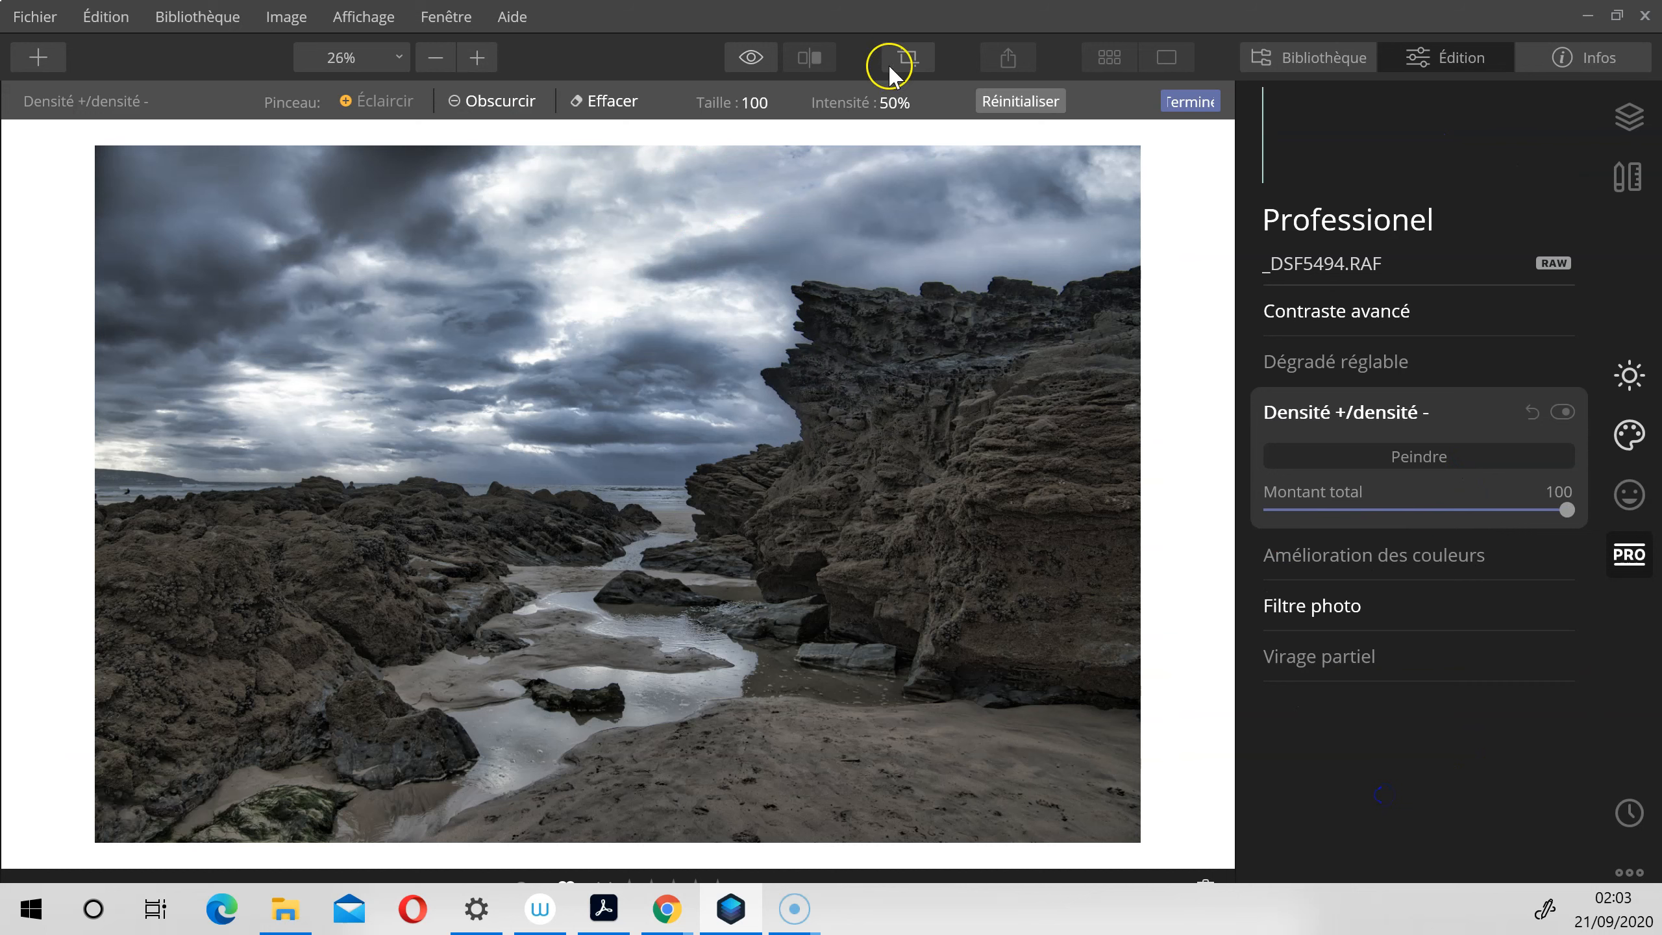
pyautogui.moveTo(892, 99)
pyautogui.click(841, 148)
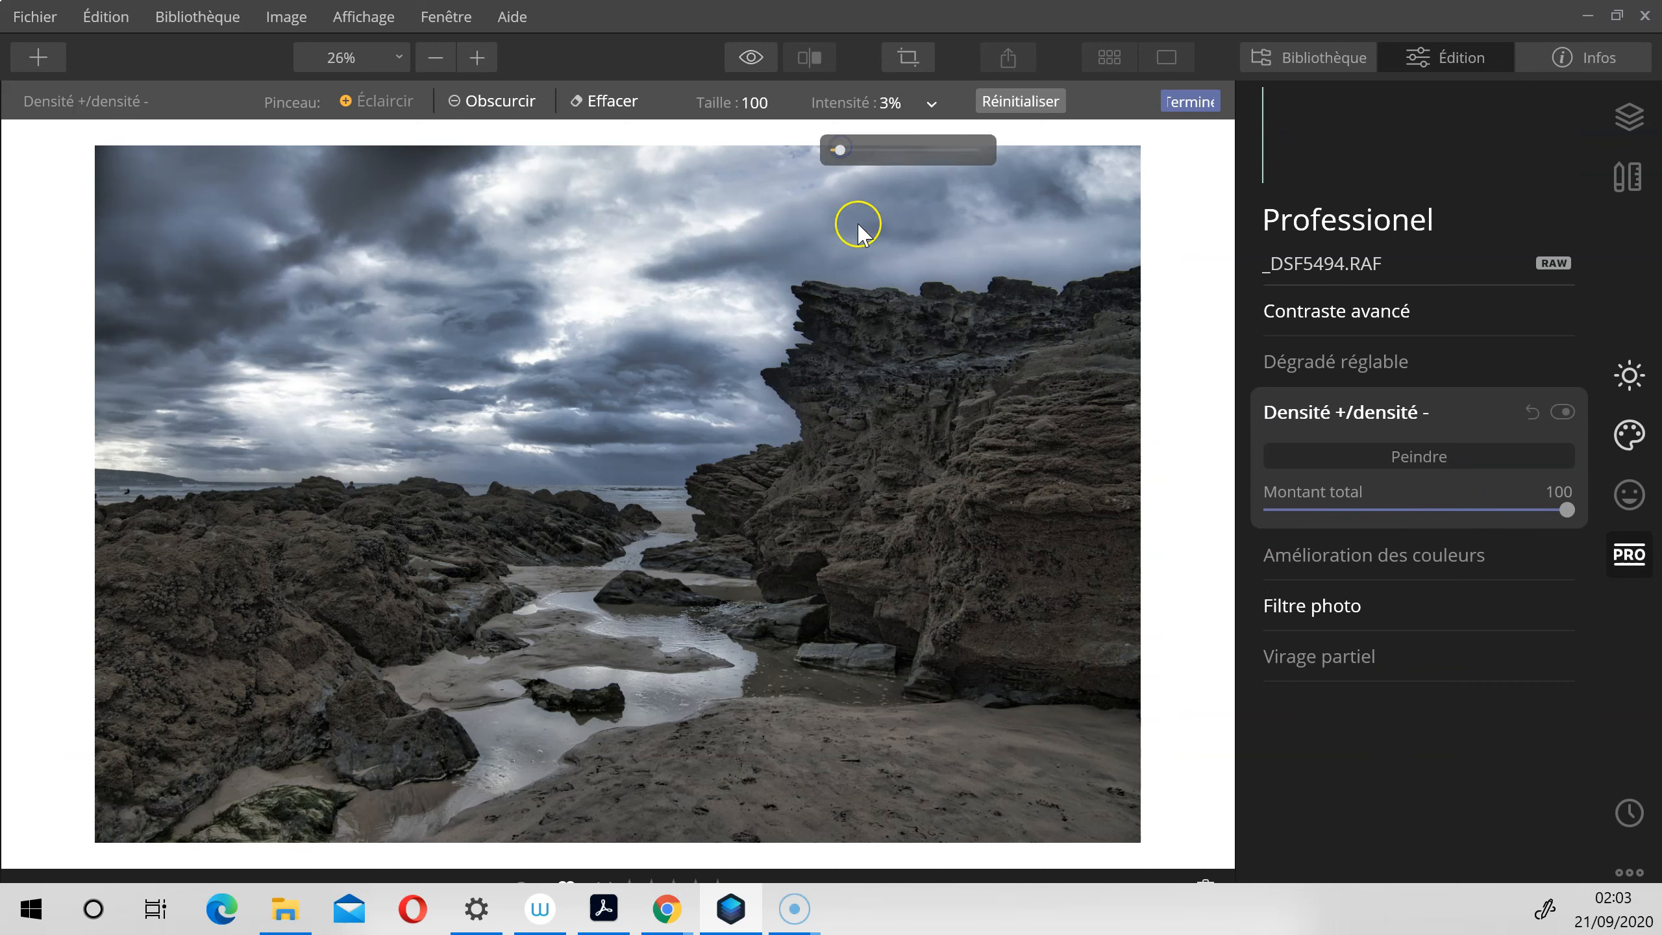
pyautogui.moveTo(839, 151); pyautogui.dragTo(848, 146)
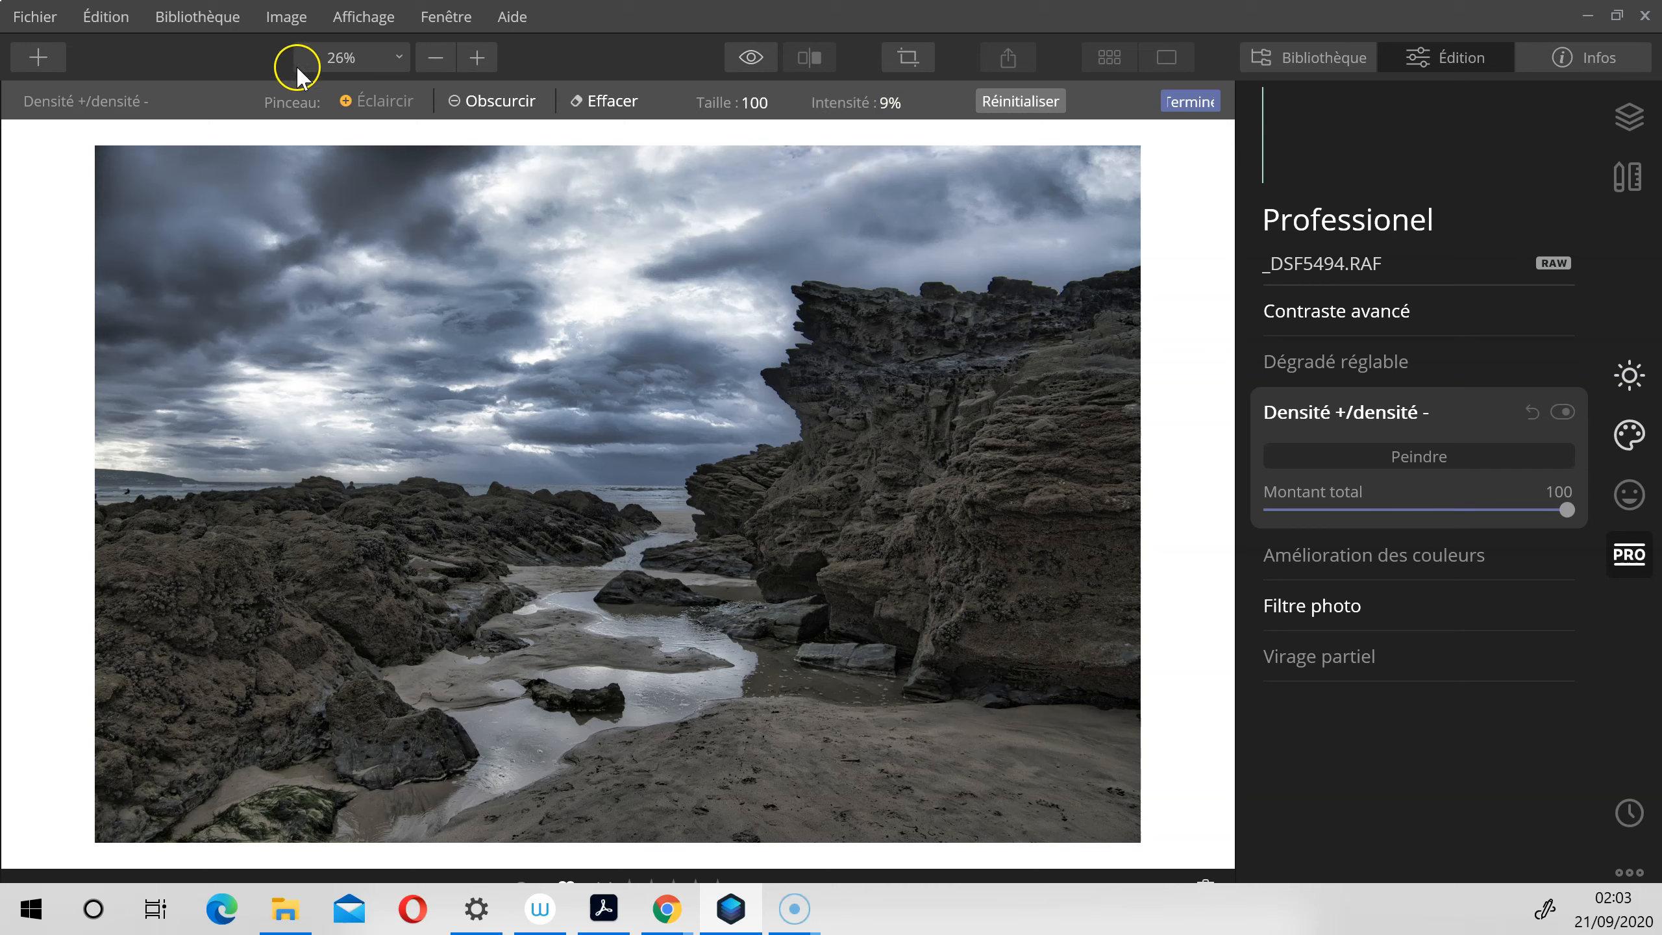
pyautogui.click(506, 109)
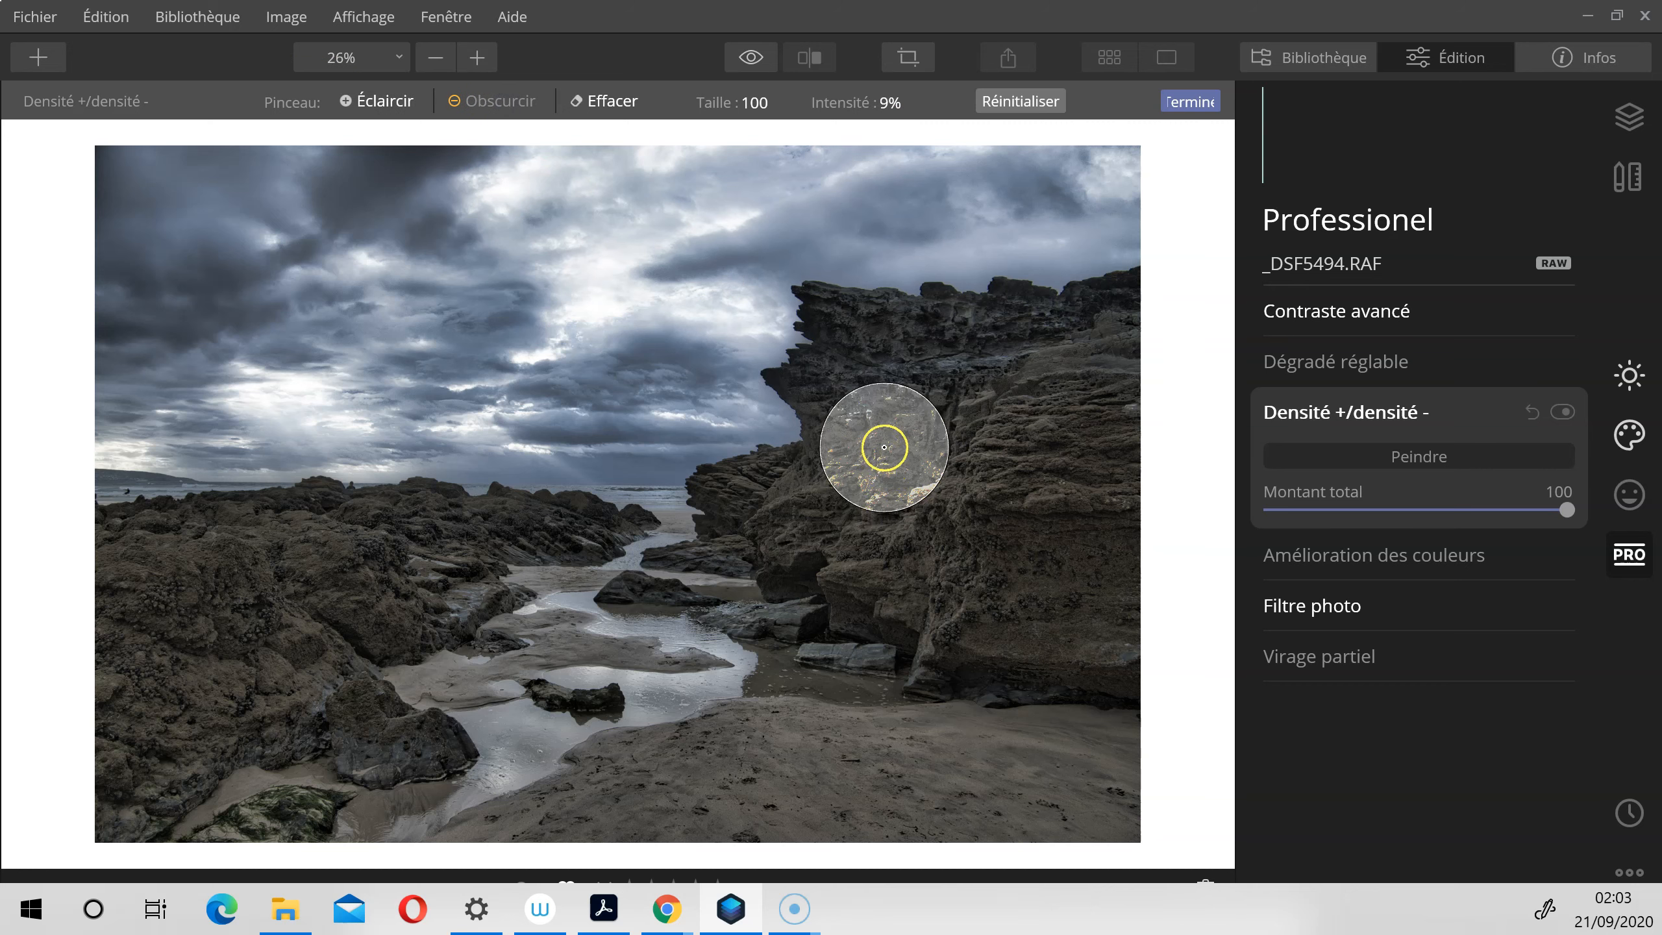
pyautogui.scroll(-15, 884, 447)
pyautogui.scroll(2, 882, 422)
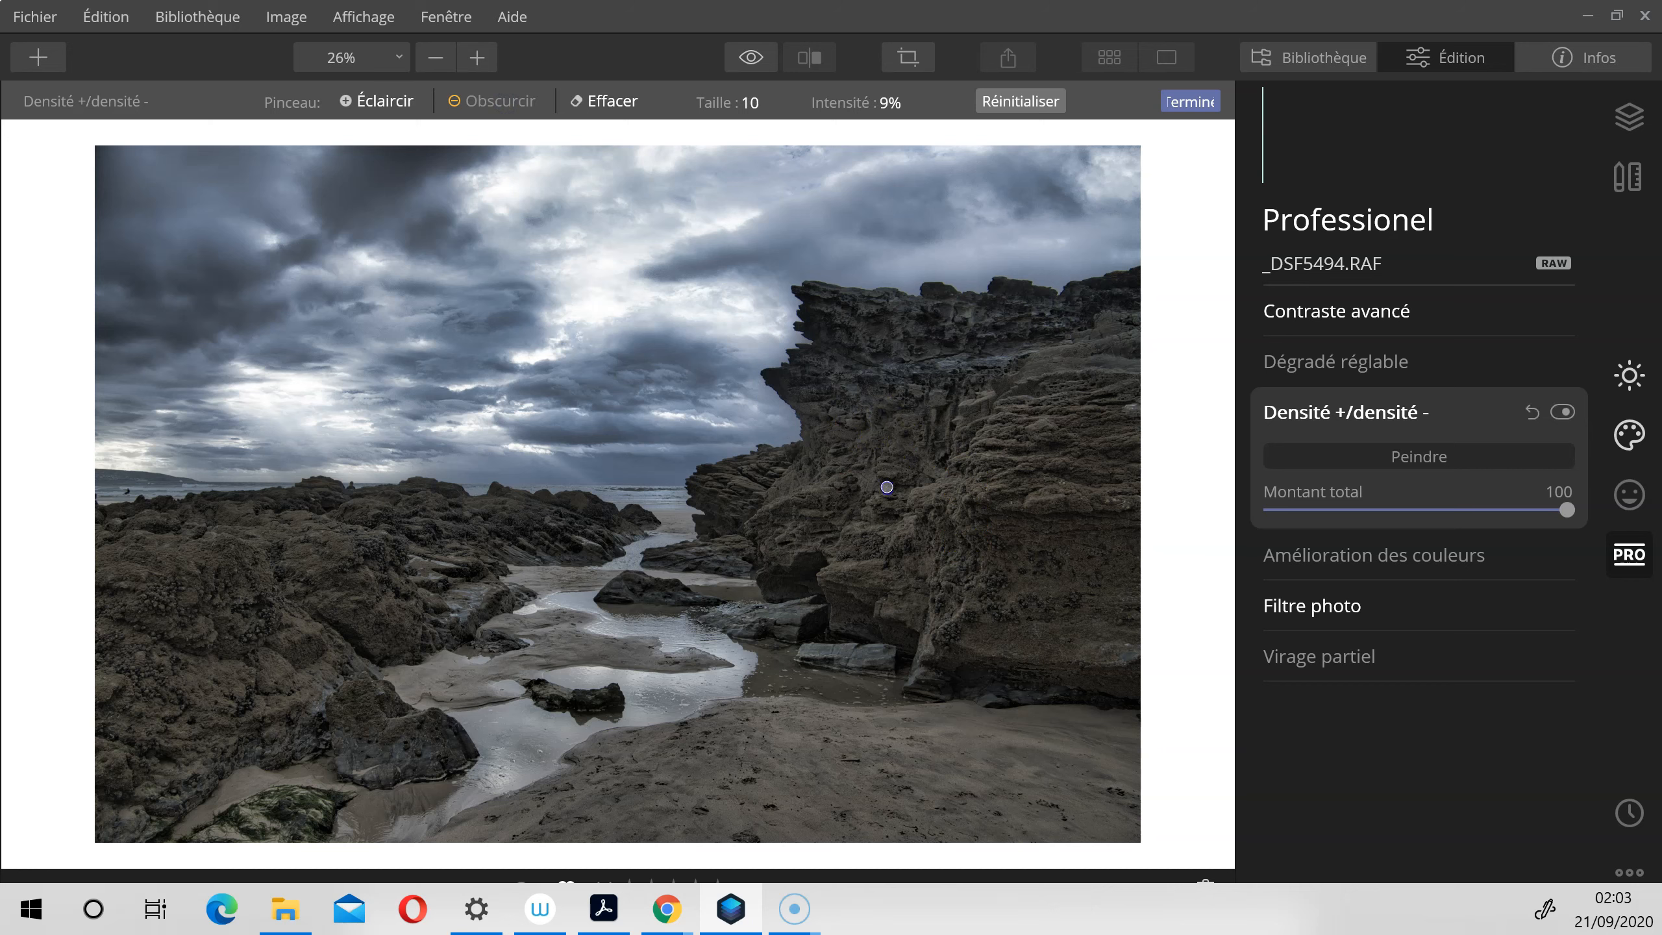
pyautogui.scroll(2, 935, 465)
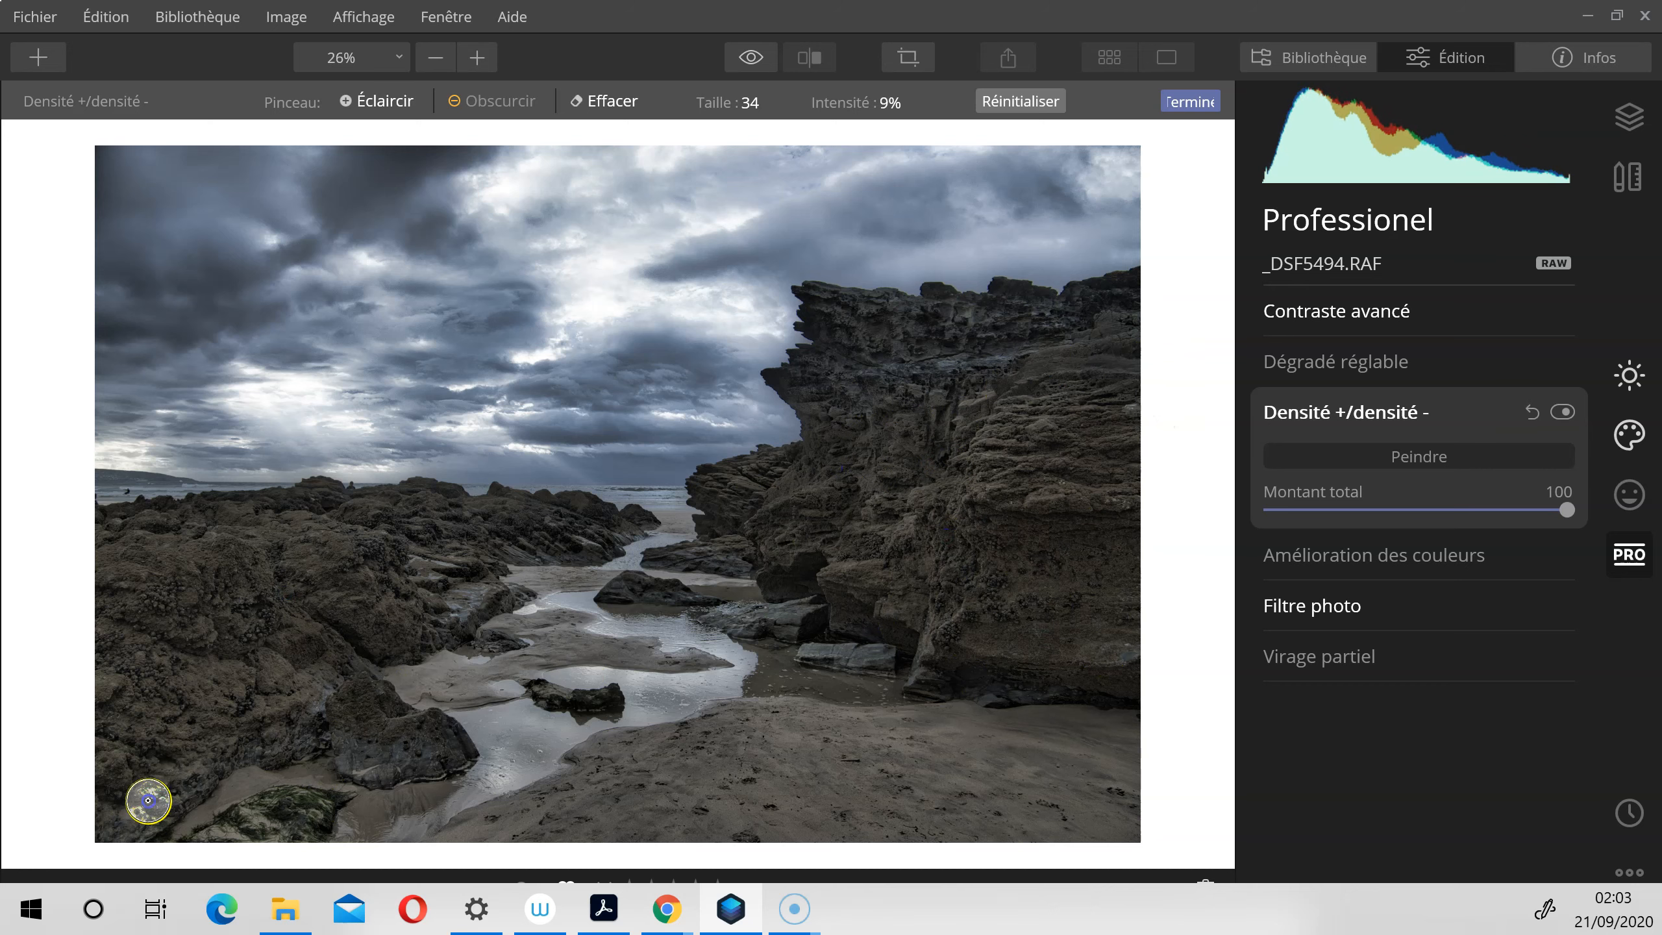
pyautogui.scroll(3, 490, 750)
pyautogui.moveTo(631, 842)
pyautogui.mouseDown()
pyautogui.moveTo(490, 750)
pyautogui.moveTo(587, 635)
pyautogui.mouseUp()
pyautogui.scroll(-4, 586, 590)
# Step: Lighten the left-hand rocks, the stream's wet sand and the cliff face with the Éclaircir brush
pyautogui.click(377, 101)
pyautogui.scroll(3, 192, 590)
pyautogui.moveTo(193, 590); pyautogui.dragTo(312, 524)
pyautogui.moveTo(445, 659); pyautogui.dragTo(639, 708)
pyautogui.moveTo(915, 425)
pyautogui.mouseDown()
pyautogui.moveTo(835, 465)
pyautogui.moveTo(841, 581)
pyautogui.mouseUp()
pyautogui.click(507, 105)
pyautogui.scroll(2, 862, 499)
pyautogui.click(369, 100)
pyautogui.scroll(-3, 853, 499)
# Step: Lighten the cliff's seaward base, the foreground sand, the mossy corner rock and the far-left rocks
pyautogui.moveTo(852, 499)
pyautogui.mouseDown()
pyautogui.moveTo(775, 482)
pyautogui.moveTo(752, 500)
pyautogui.mouseUp()
pyautogui.scroll(-1, 544, 710)
pyautogui.scroll(1, 615, 644)
pyautogui.moveTo(784, 751)
pyautogui.mouseDown()
pyautogui.moveTo(739, 772)
pyautogui.moveTo(1088, 787)
pyautogui.mouseUp()
pyautogui.moveTo(196, 785); pyautogui.dragTo(215, 797)
pyautogui.scroll(-1, 190, 663)
pyautogui.moveTo(190, 663); pyautogui.dragTo(170, 551)
# Step: Darken the clouds across the sky with strokes of the Obscurcir brush
pyautogui.click(497, 101)
pyautogui.moveTo(547, 332); pyautogui.dragTo(426, 259)
pyautogui.scroll(-1, 746, 307)
pyautogui.moveTo(746, 307); pyautogui.dragTo(682, 258)
pyautogui.moveTo(920, 174); pyautogui.dragTo(870, 186)
pyautogui.scroll(1, 207, 422)
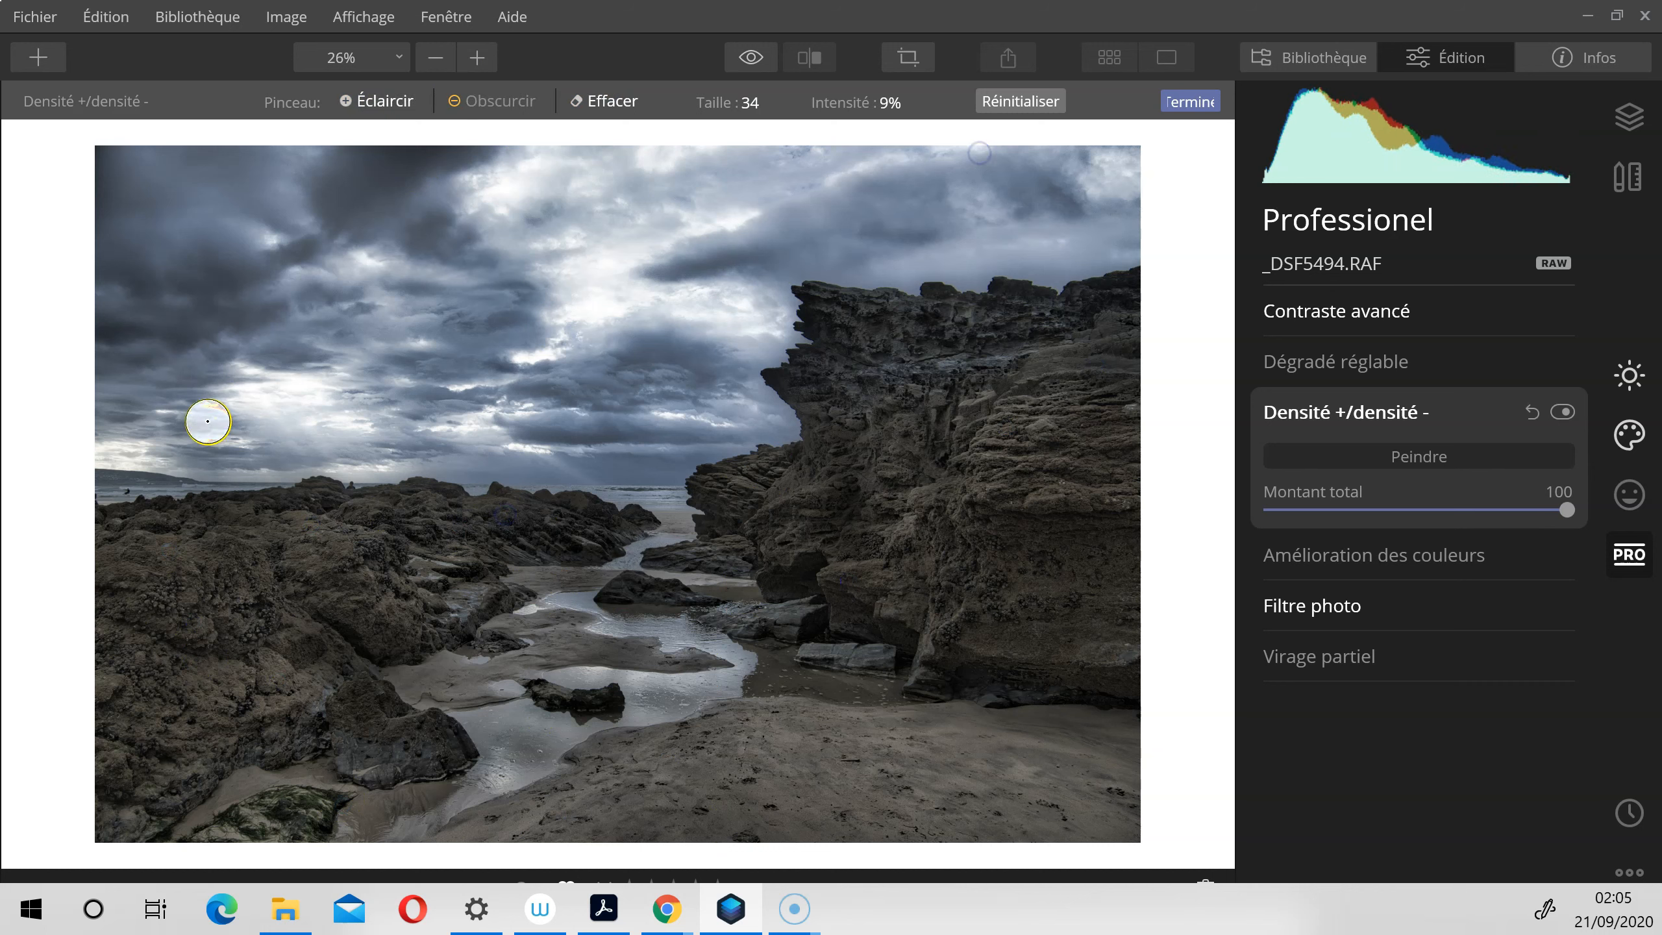
pyautogui.moveTo(300, 253); pyautogui.dragTo(459, 203)
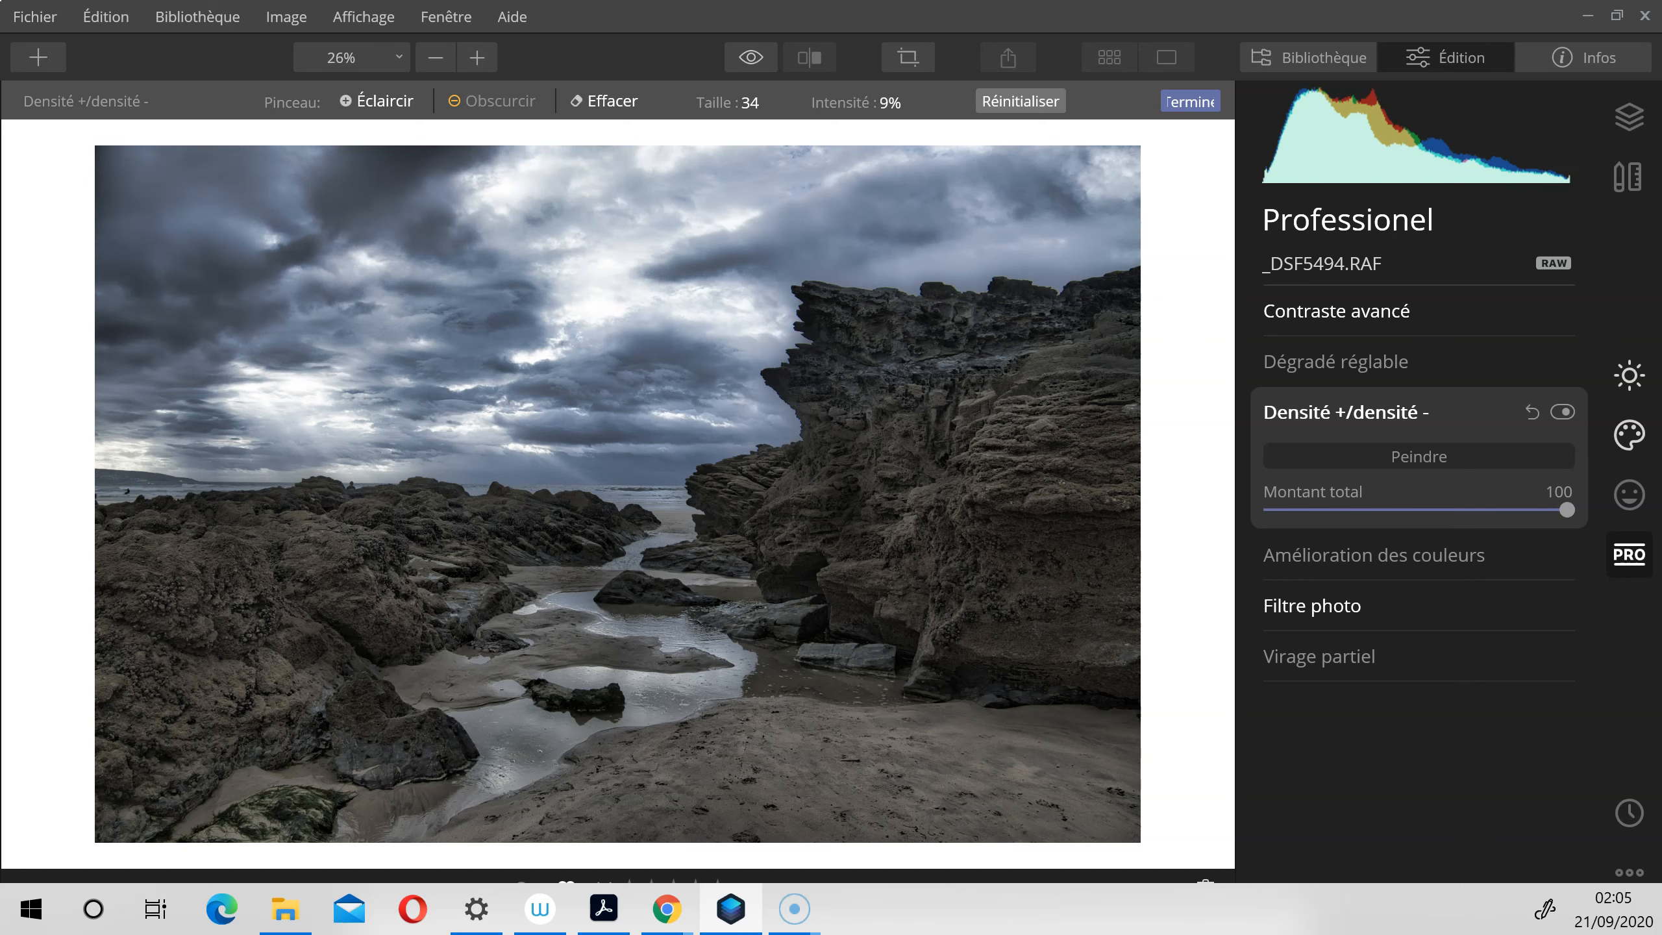
# Step: Add a Vignetage with Quantité -30, Taille 0, Arrondi 89, Progressivité 100 and Lumière interne 70
pyautogui.click(1630, 375)
pyautogui.click(1319, 724)
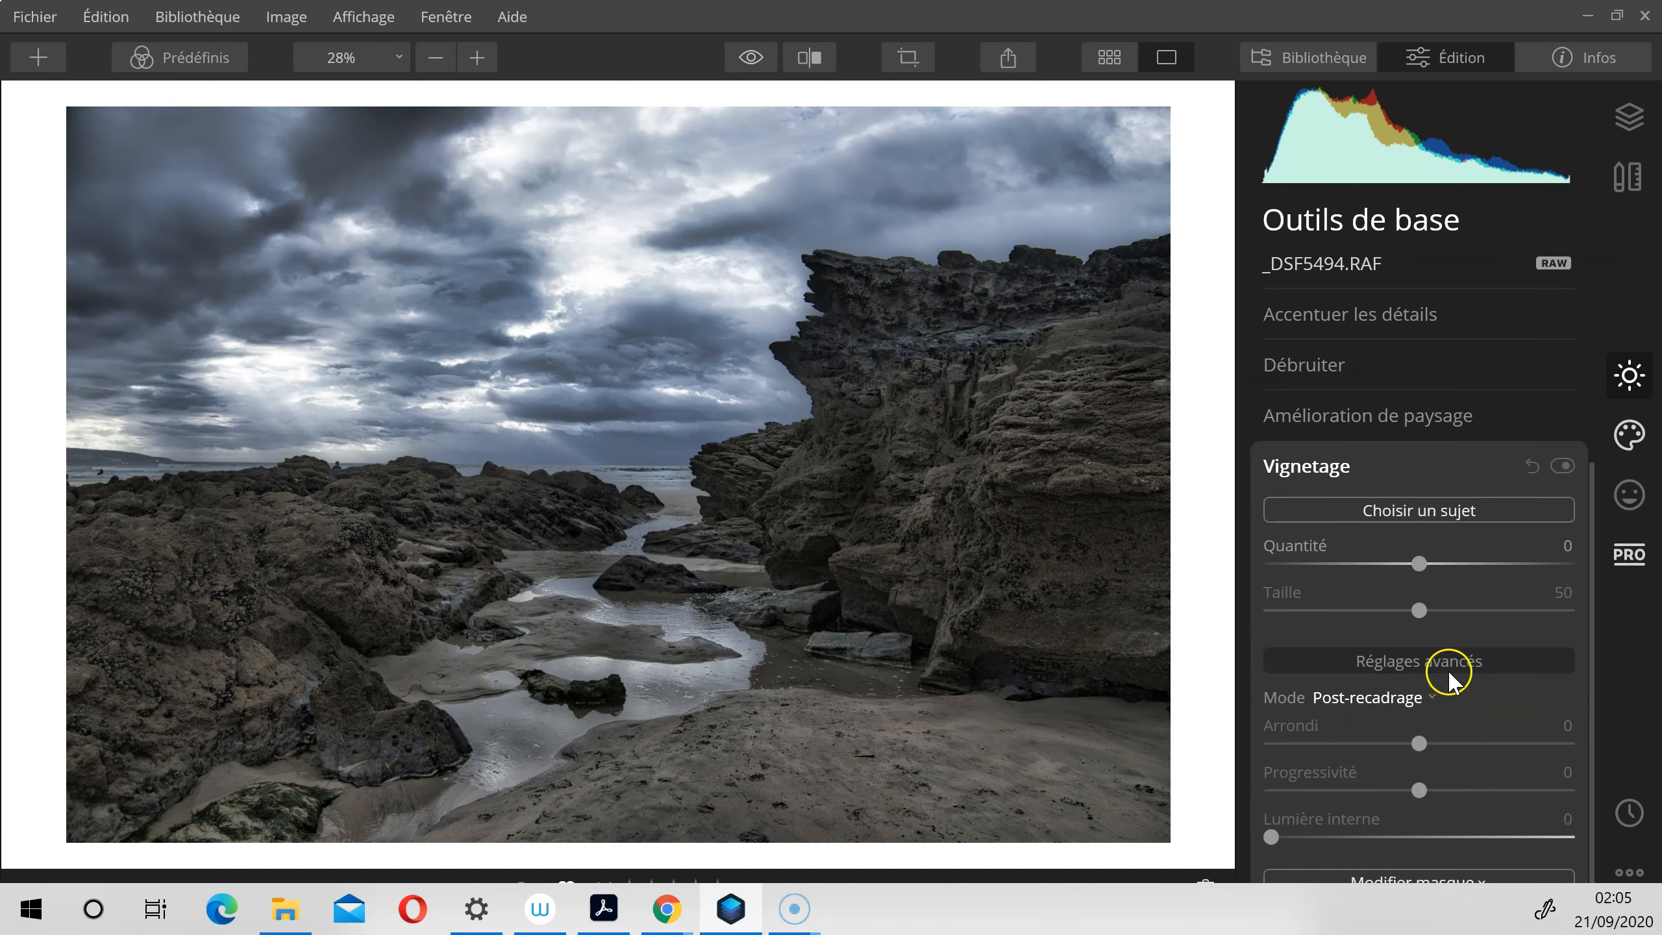
pyautogui.moveTo(1418, 565); pyautogui.dragTo(1287, 556)
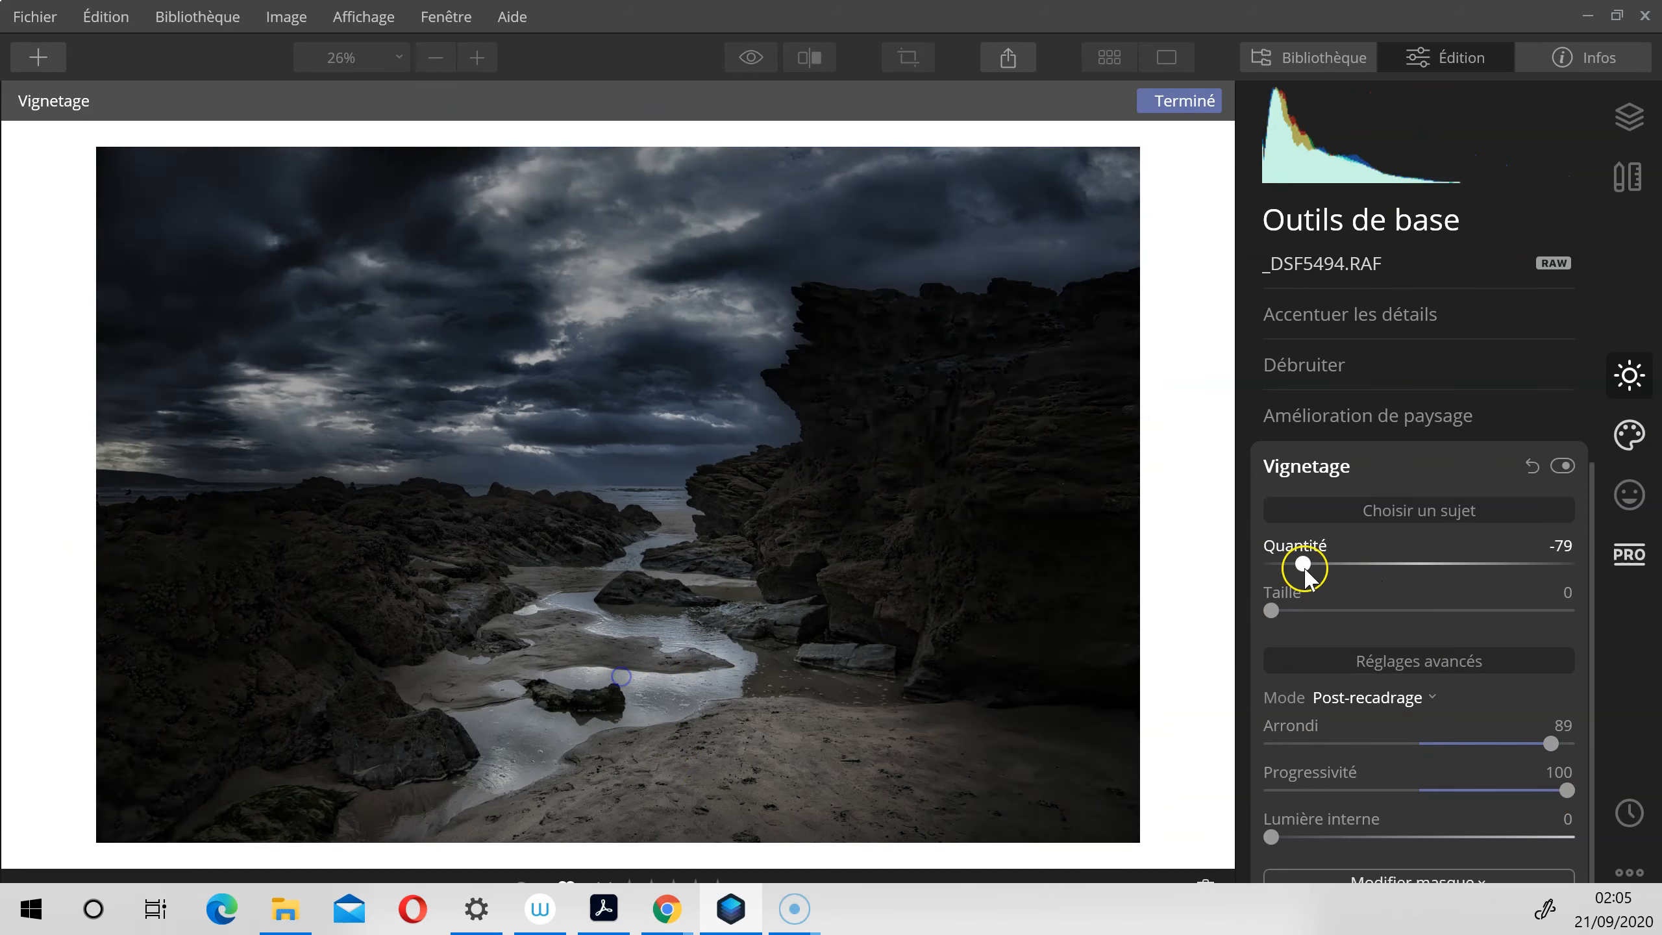
pyautogui.moveTo(1299, 565); pyautogui.dragTo(1376, 564)
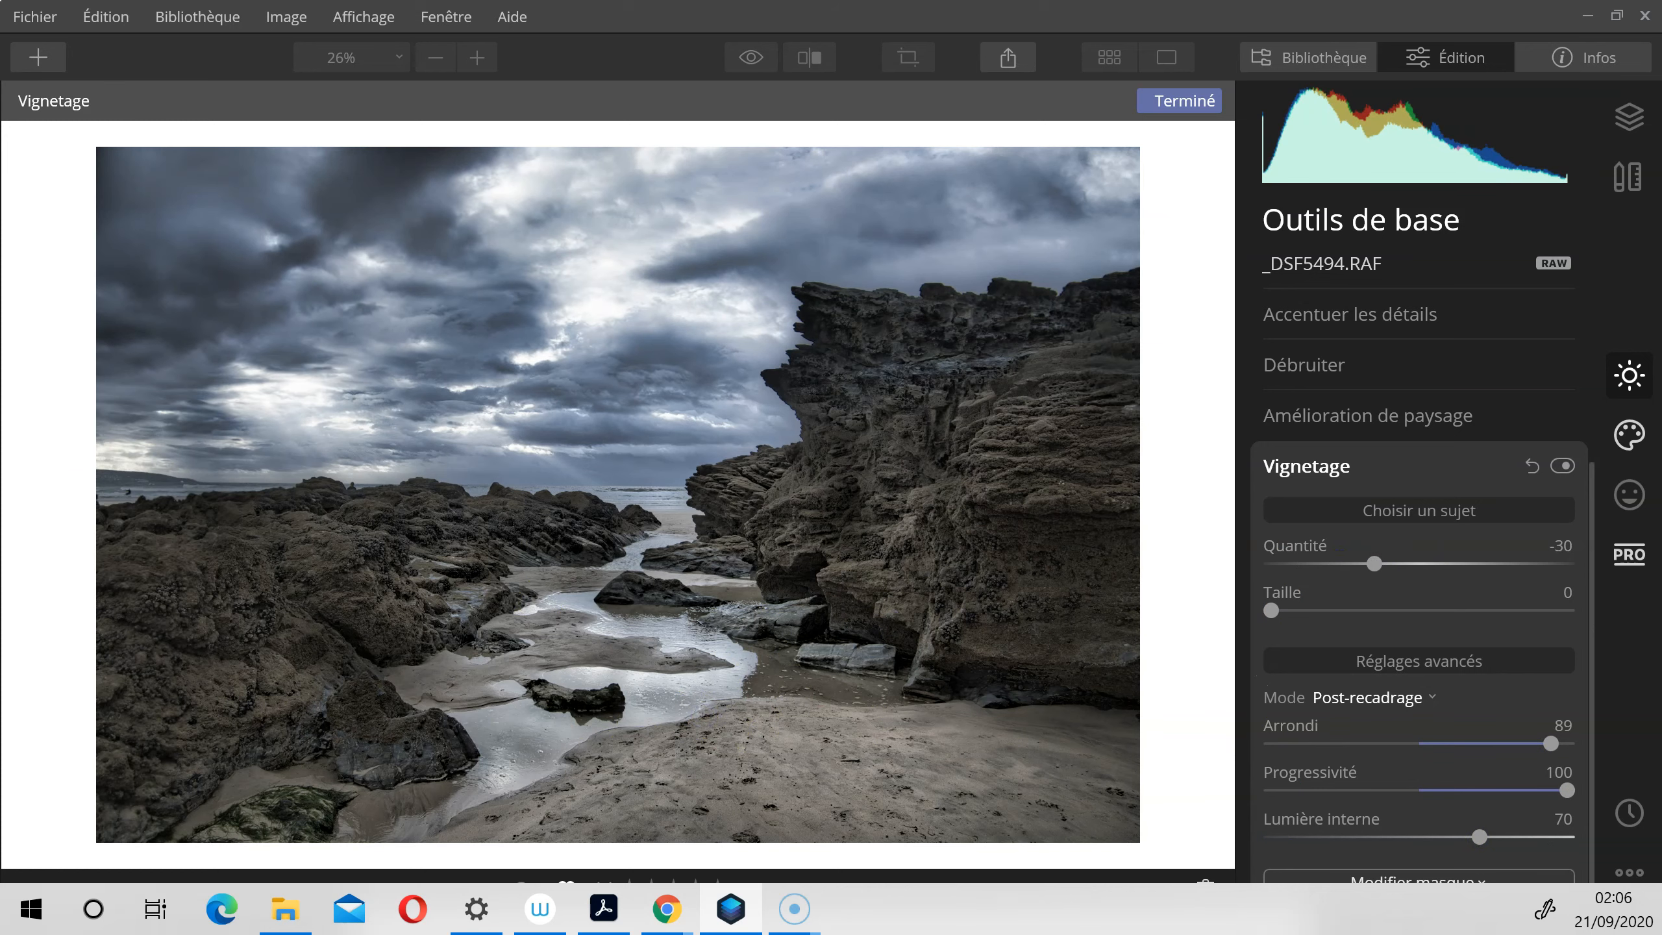
# Step: Darken the upper zone with a Dégradé réglable, setting Exposition to -23 and Hautes lum. to -66
pyautogui.click(1629, 554)
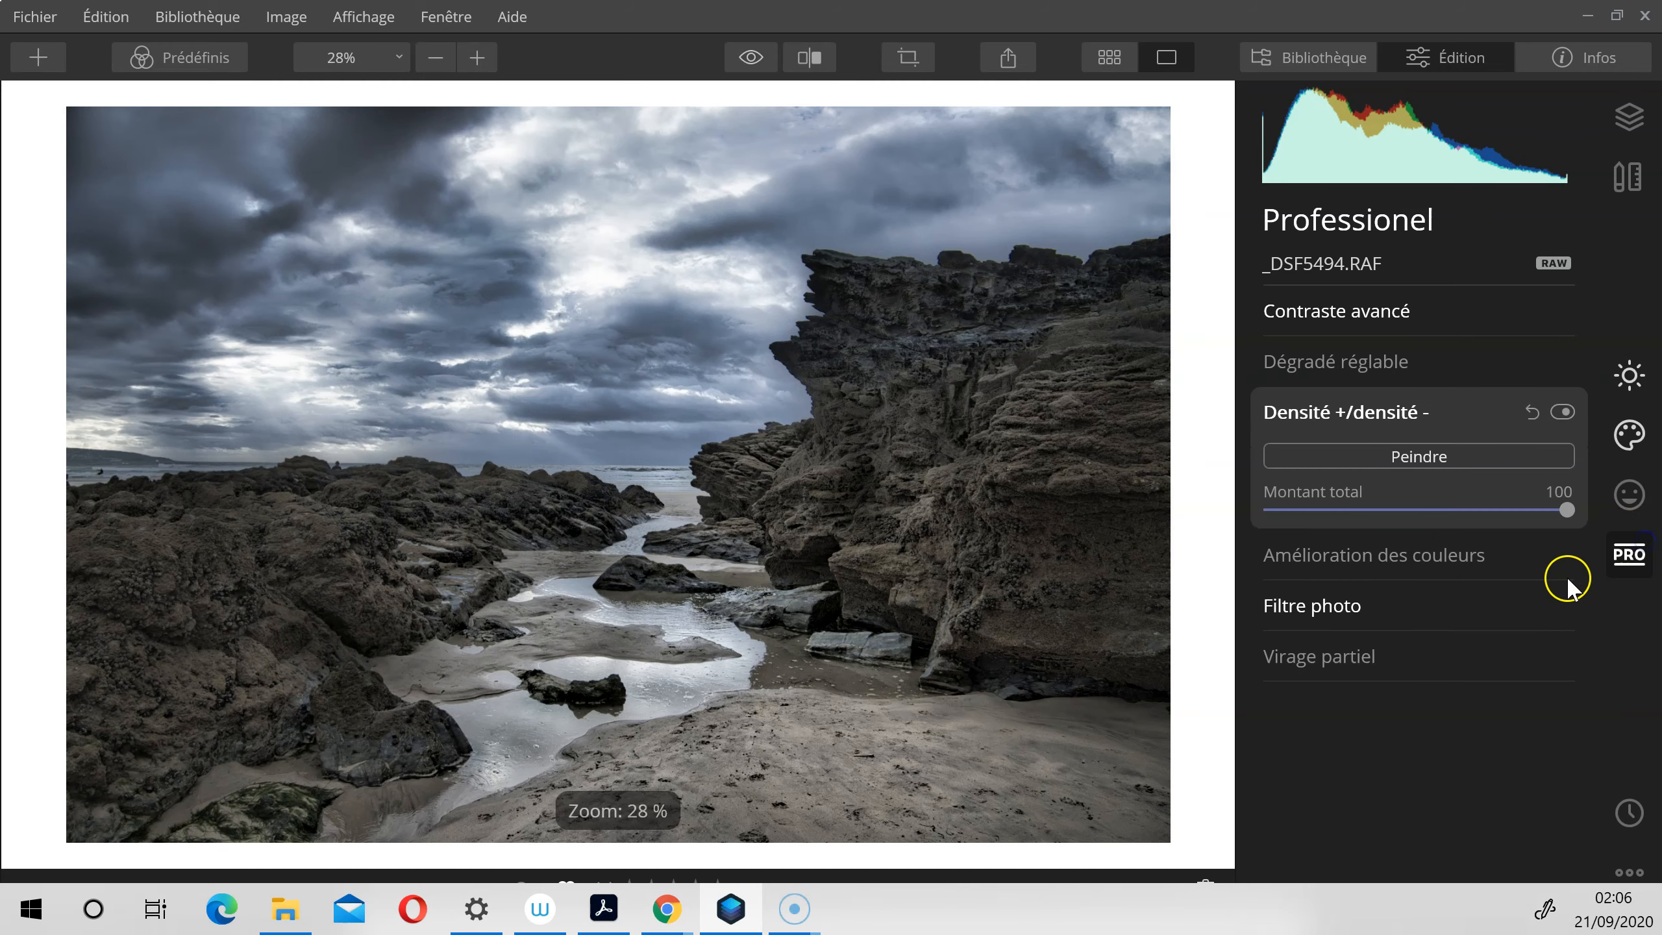
pyautogui.click(1375, 362)
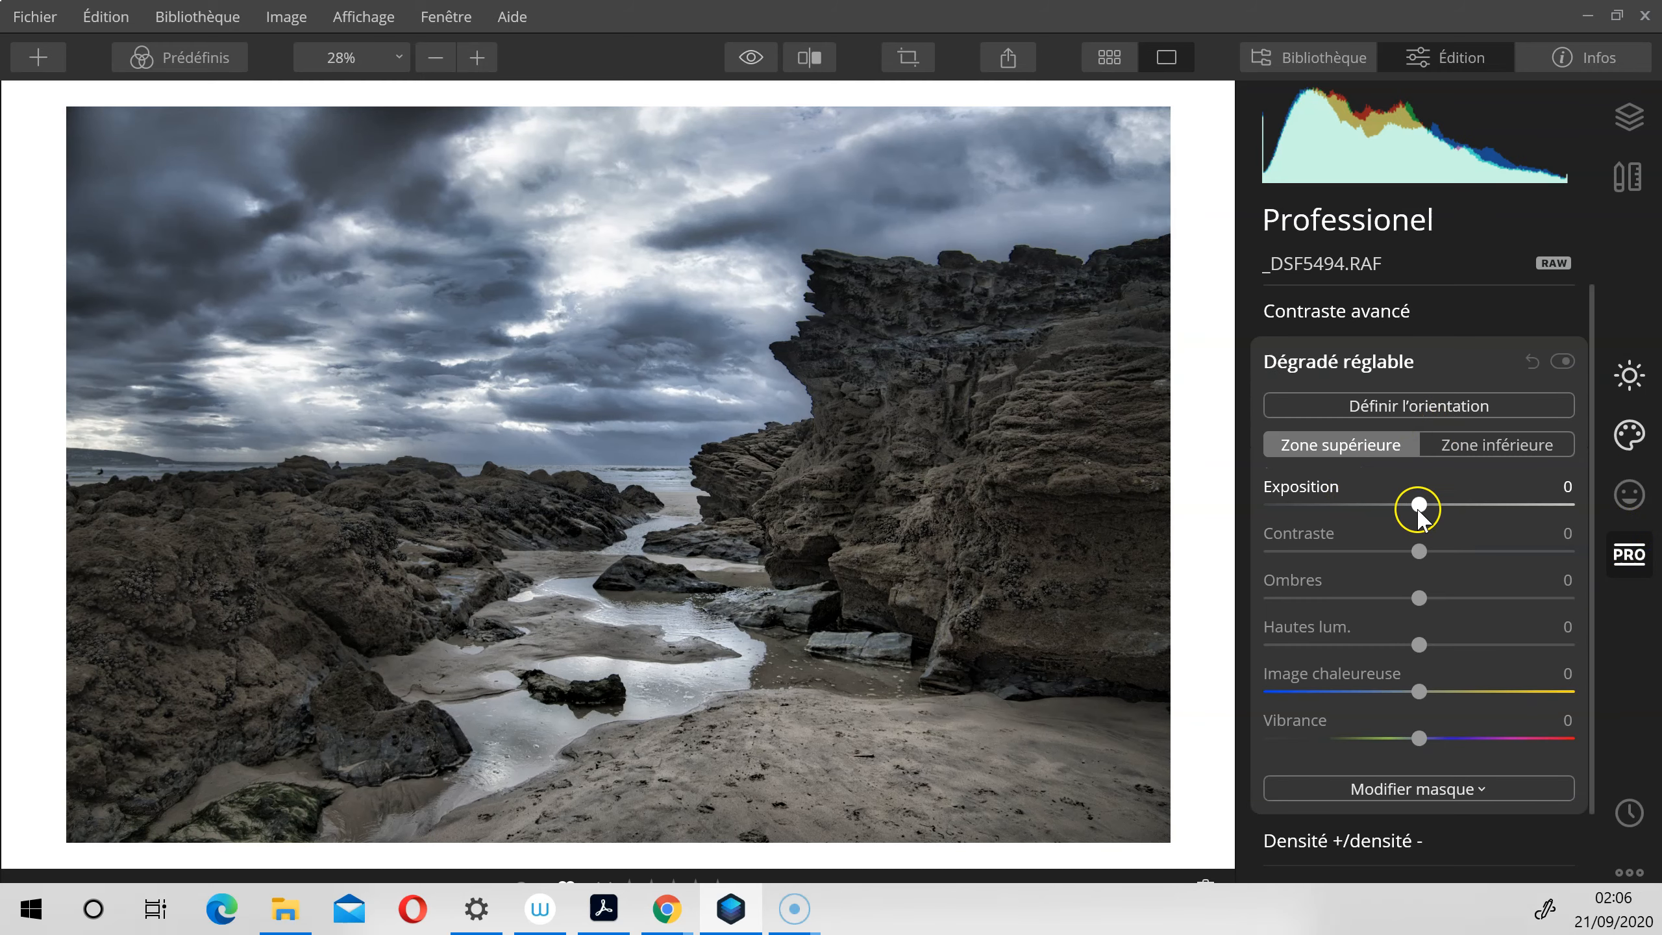
pyautogui.moveTo(1329, 495); pyautogui.dragTo(1376, 505)
pyautogui.moveTo(1419, 645); pyautogui.dragTo(1325, 646)
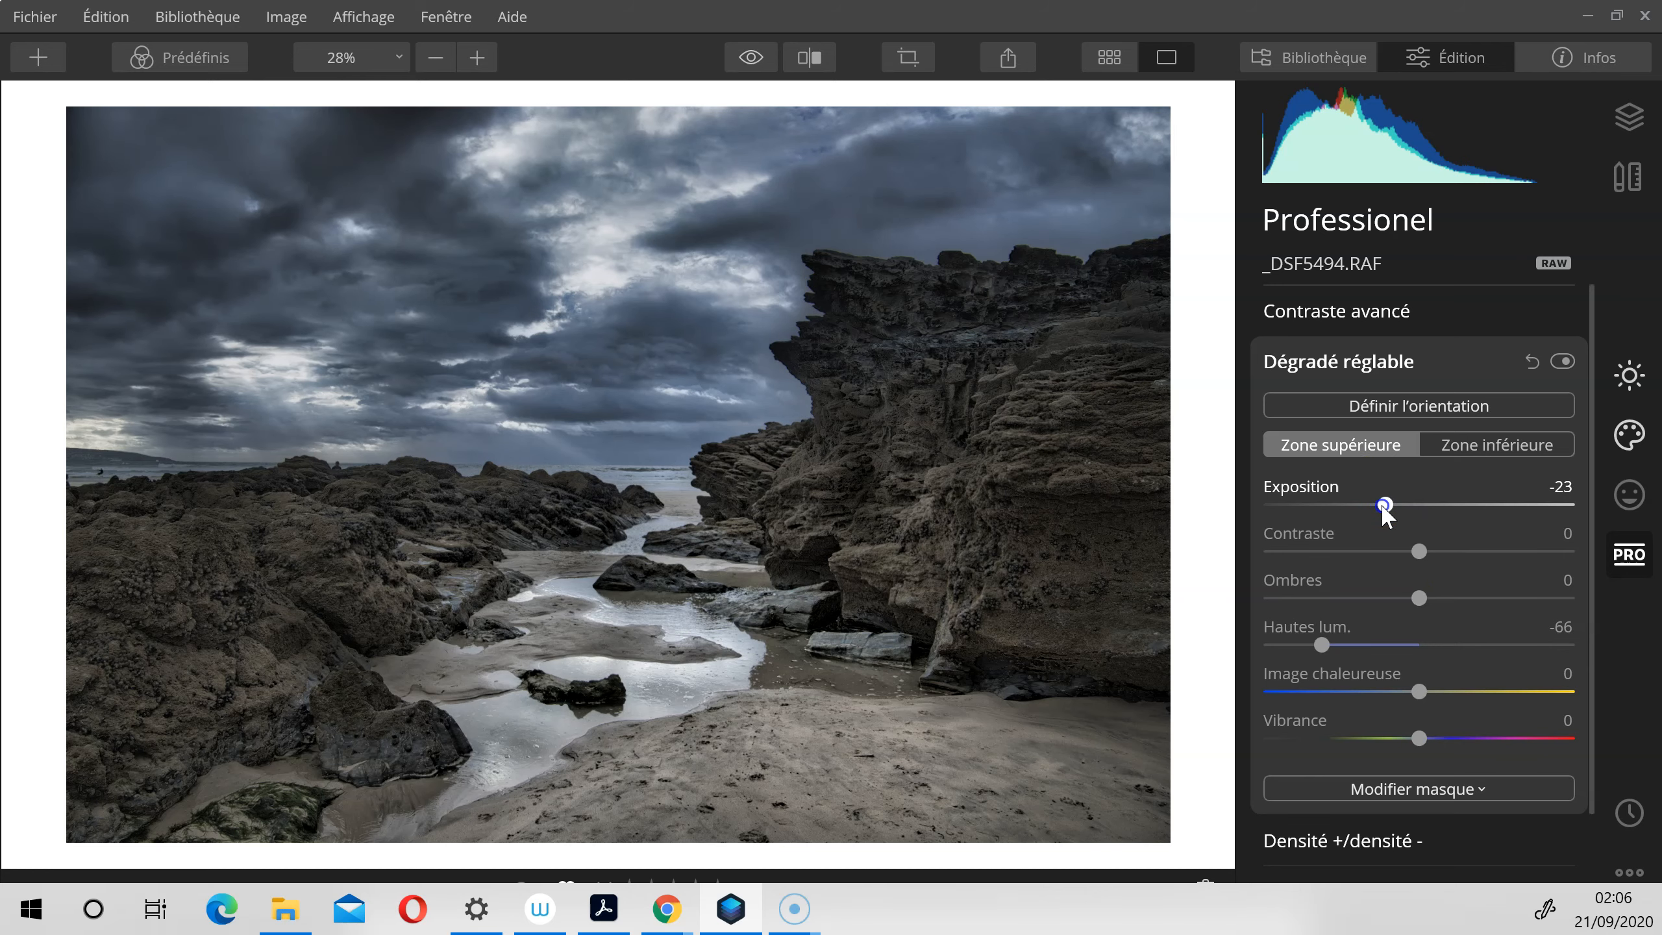
# Step: Tilt the adjustable gradient to about 23°, shift its centre towards the foreground and widen its transition across the image
pyautogui.click(1420, 411)
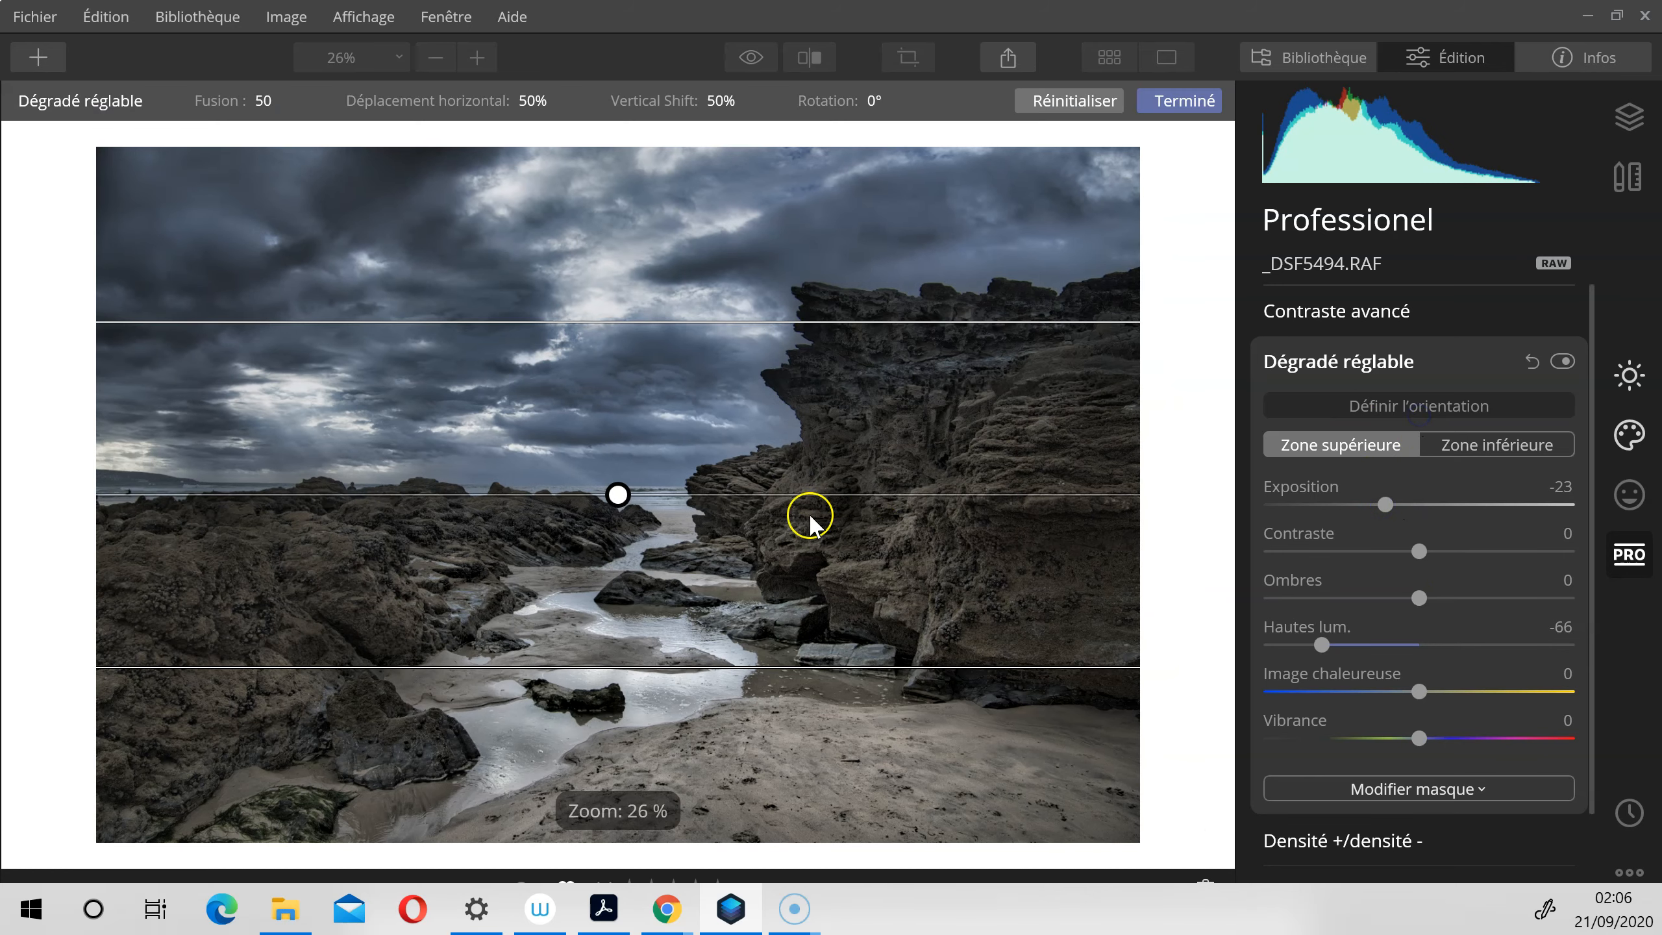
pyautogui.moveTo(651, 499); pyautogui.dragTo(692, 420)
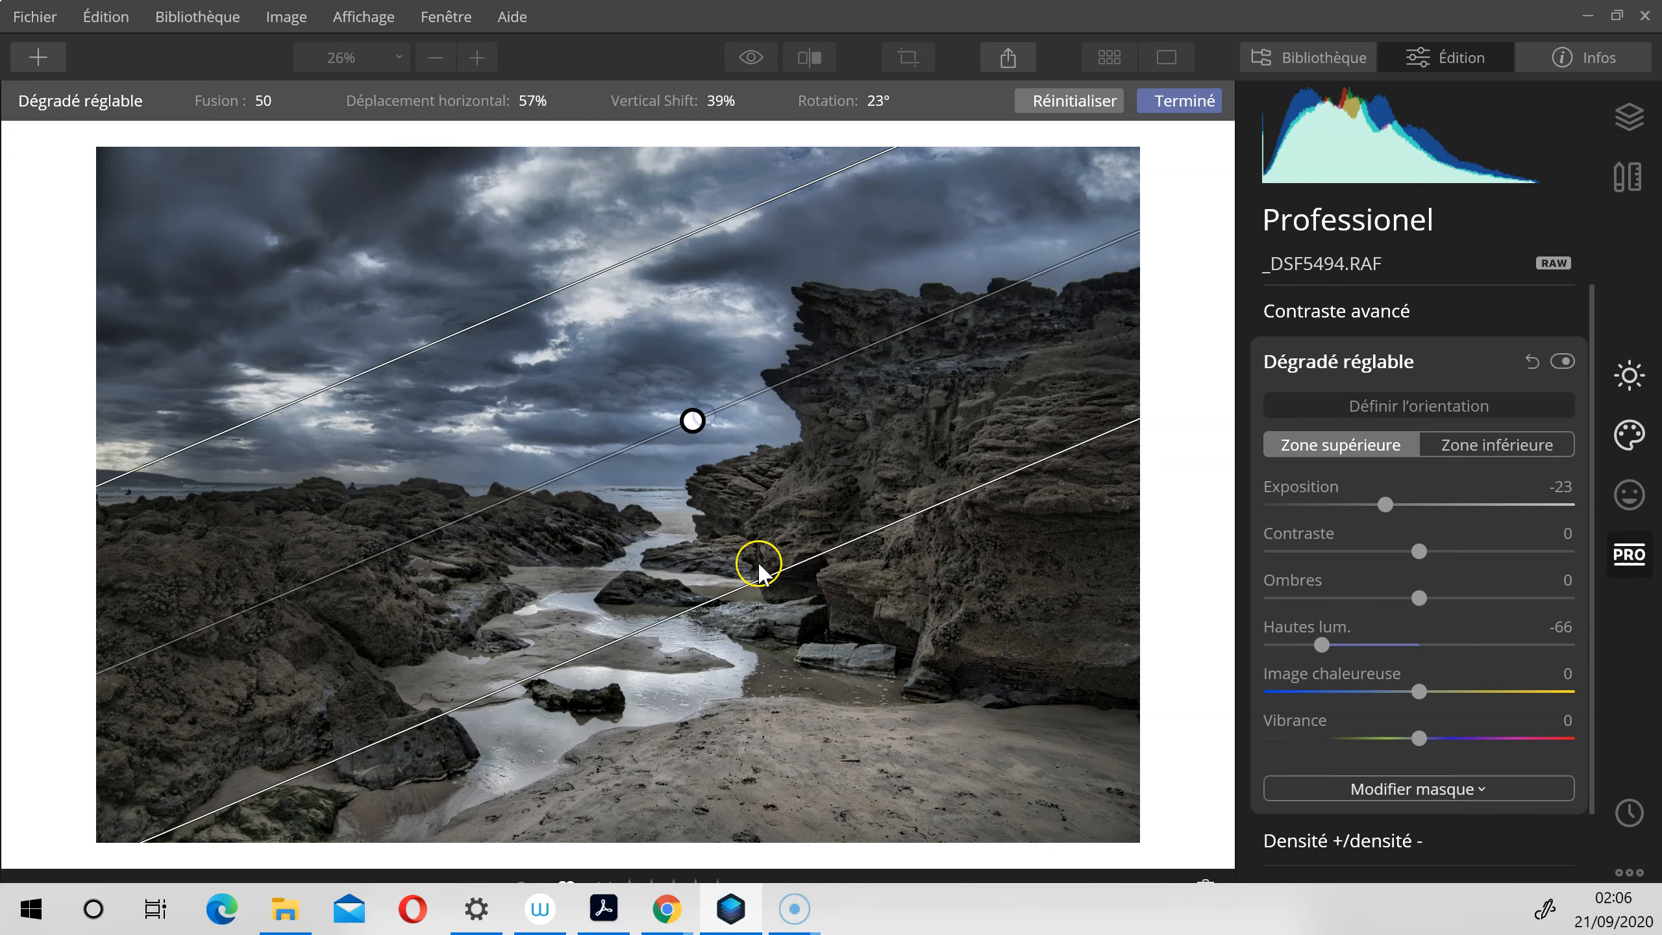
pyautogui.moveTo(760, 575); pyautogui.dragTo(990, 836)
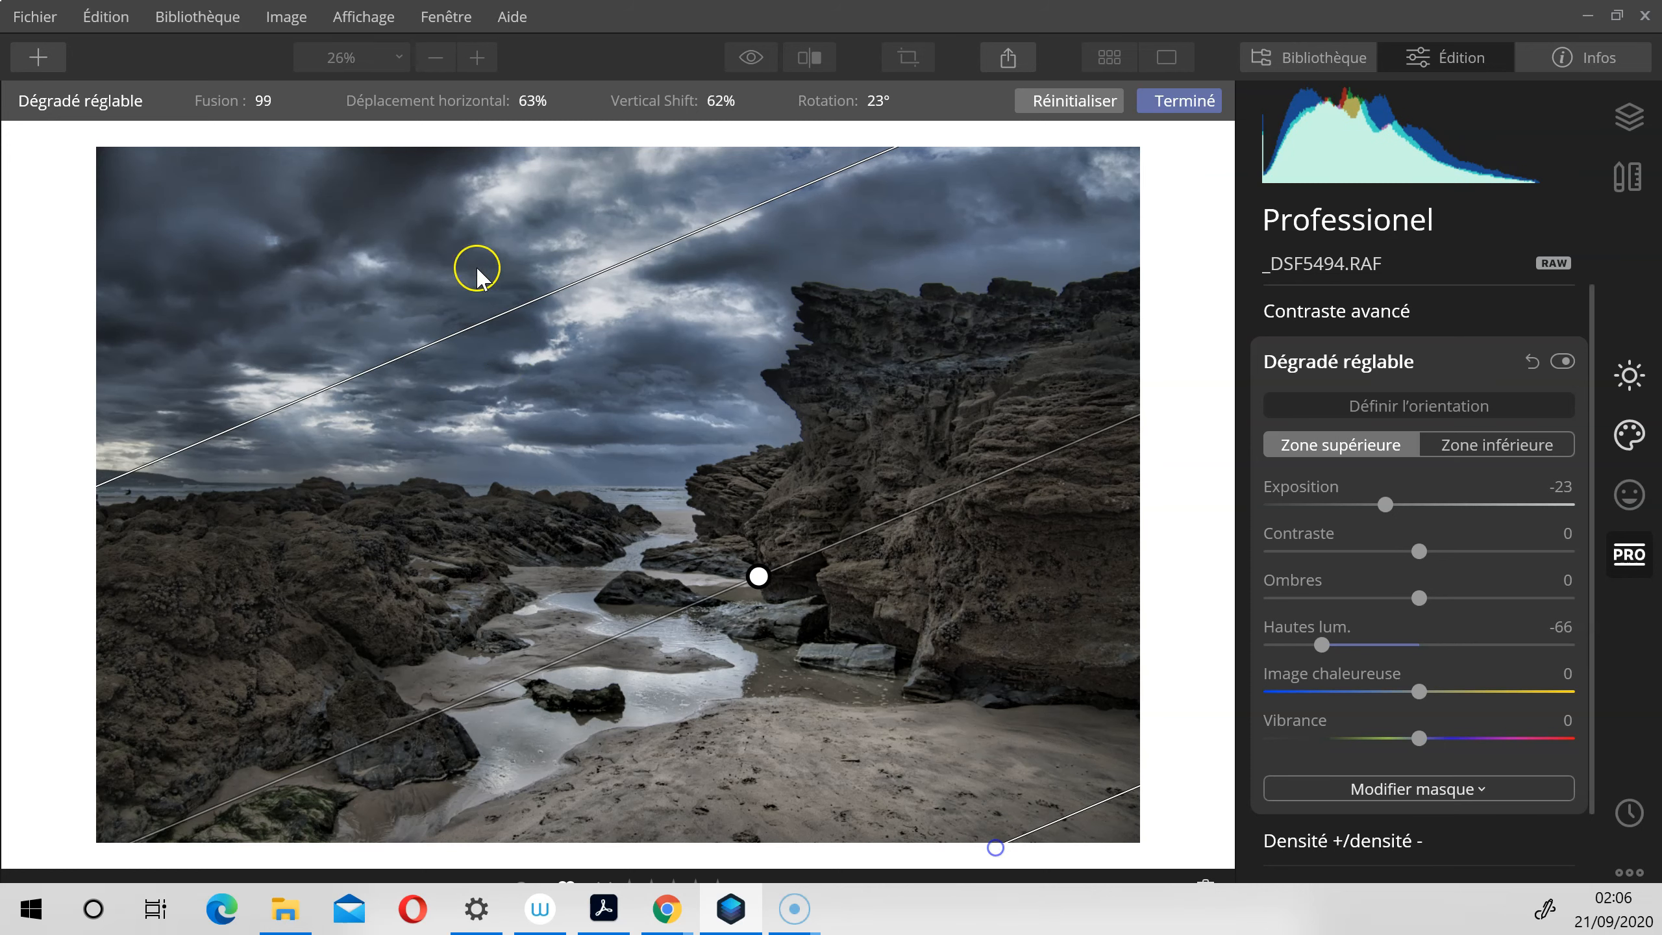
pyautogui.moveTo(756, 580); pyautogui.dragTo(797, 632)
pyautogui.moveTo(587, 357); pyautogui.dragTo(542, 253)
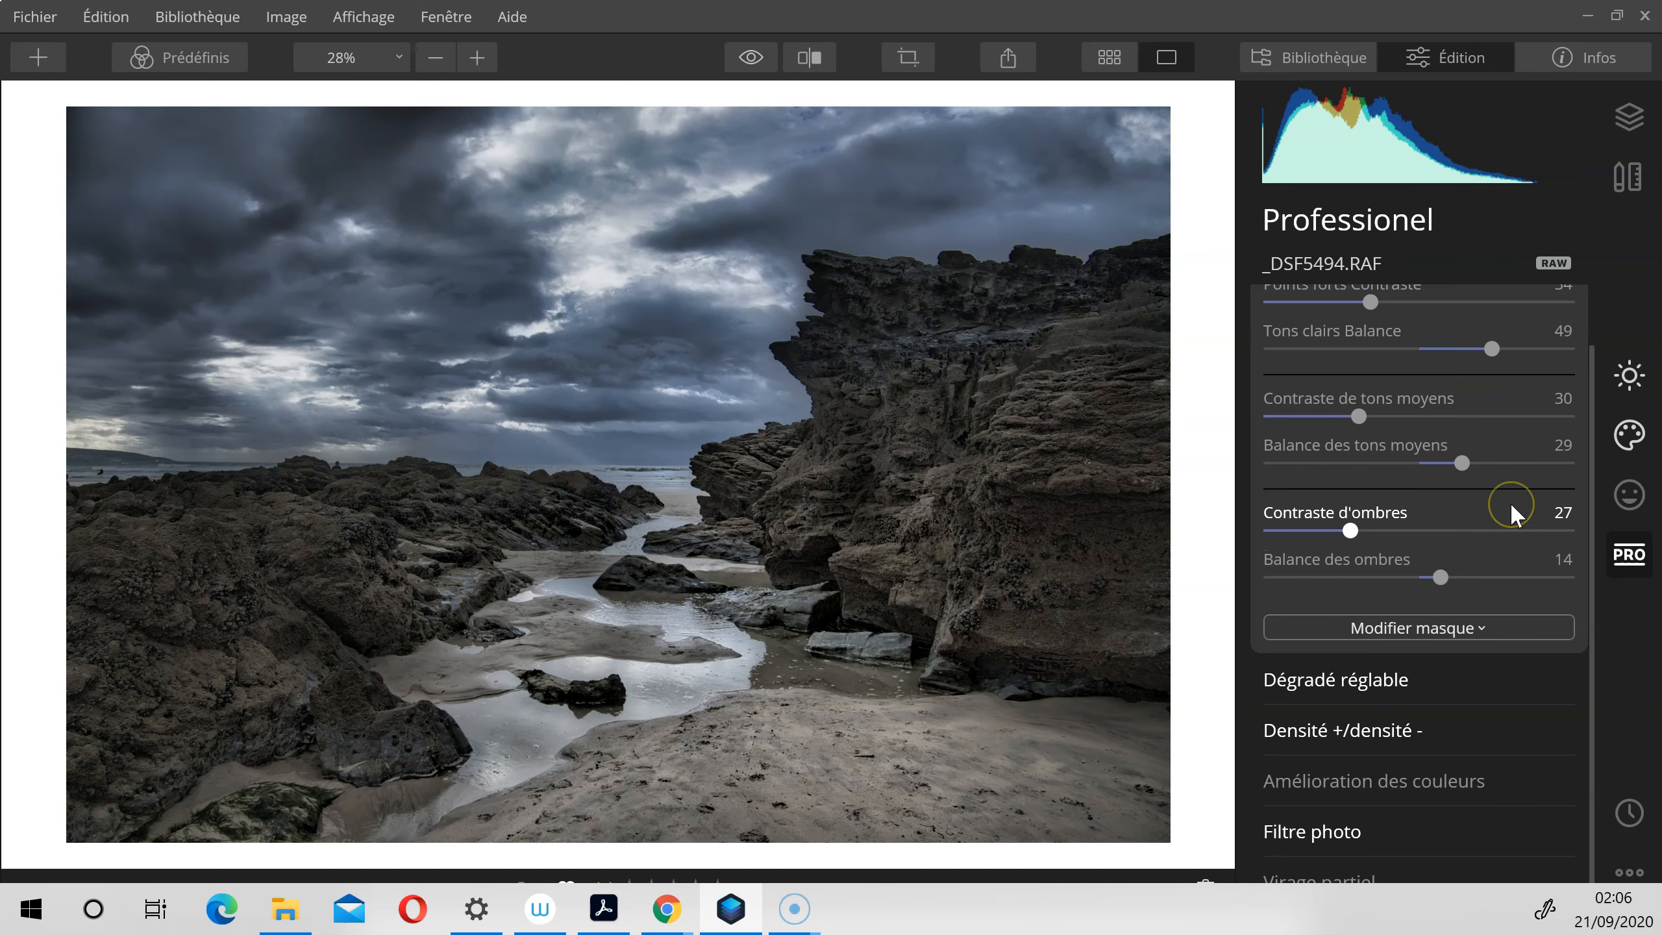
# Step: Crop the photo to a 16 : 9 ratio, repositioning the framing vertically
pyautogui.click(918, 52)
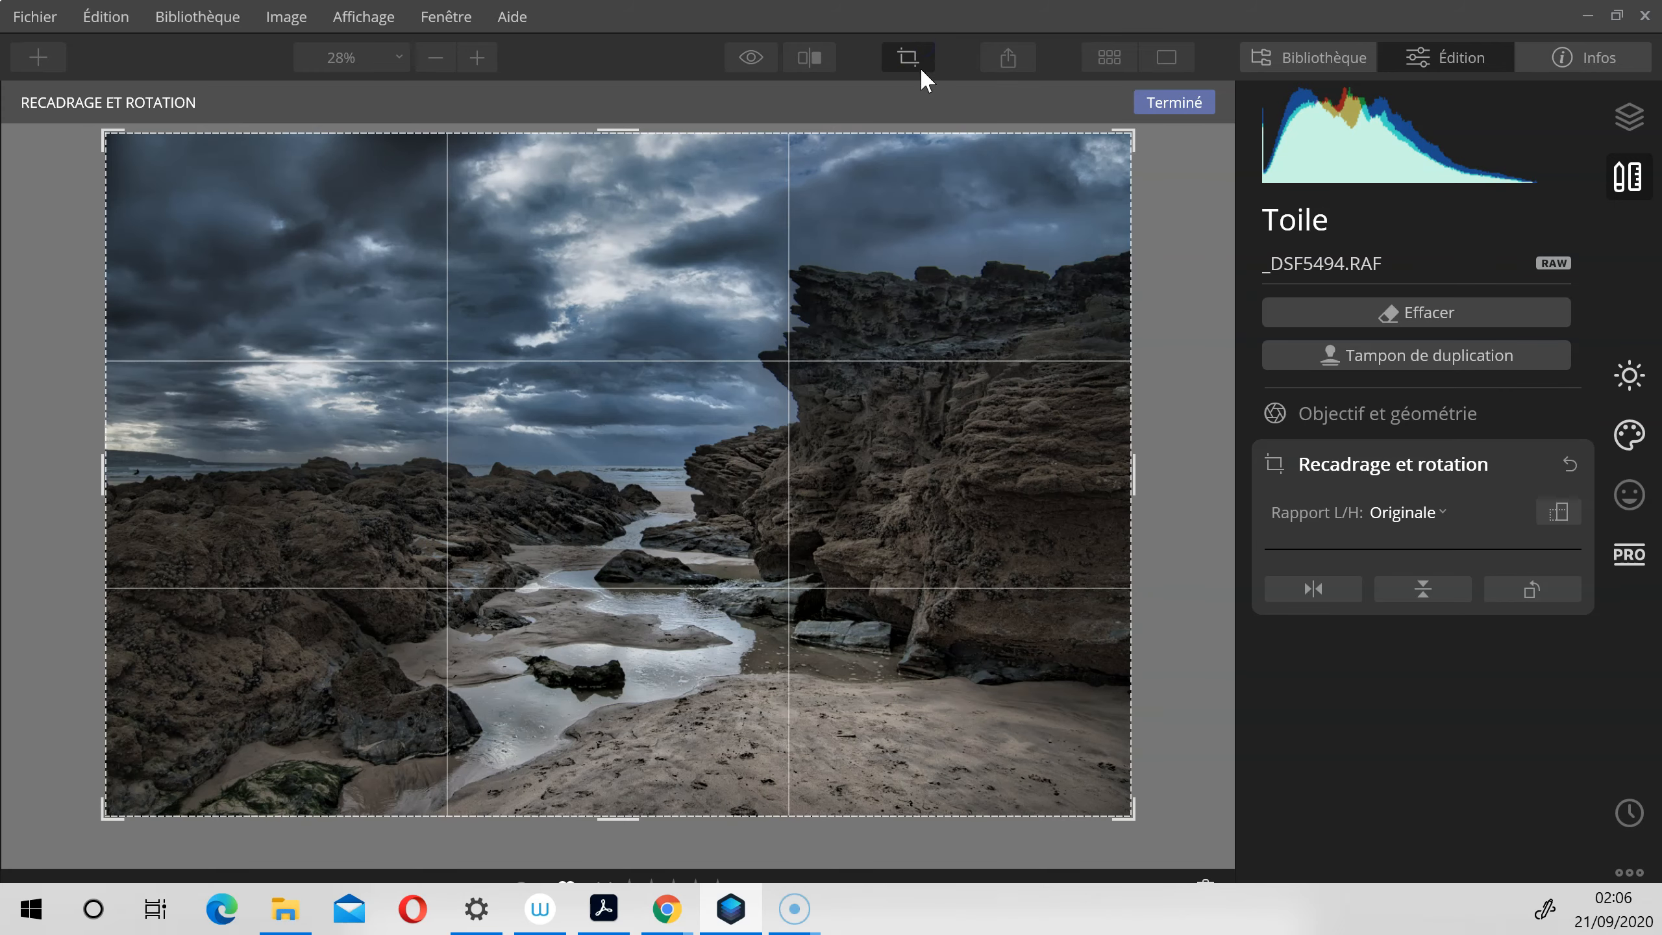
pyautogui.click(1407, 513)
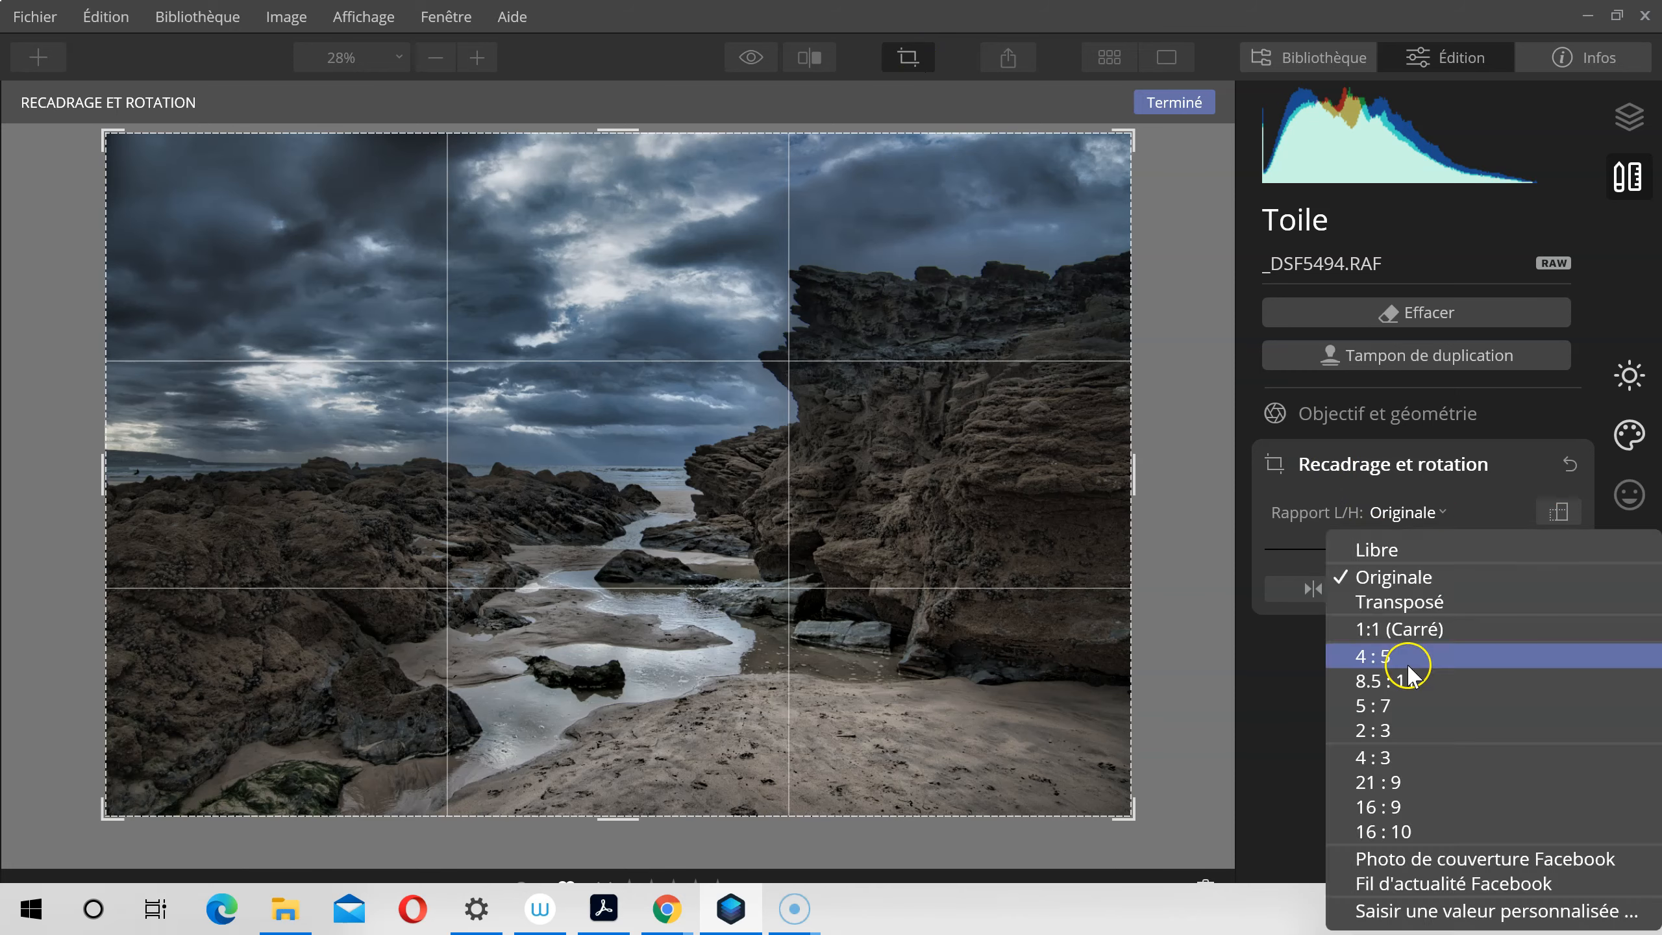
pyautogui.click(1354, 817)
pyautogui.moveTo(976, 482); pyautogui.dragTo(976, 423)
pyautogui.click(1175, 102)
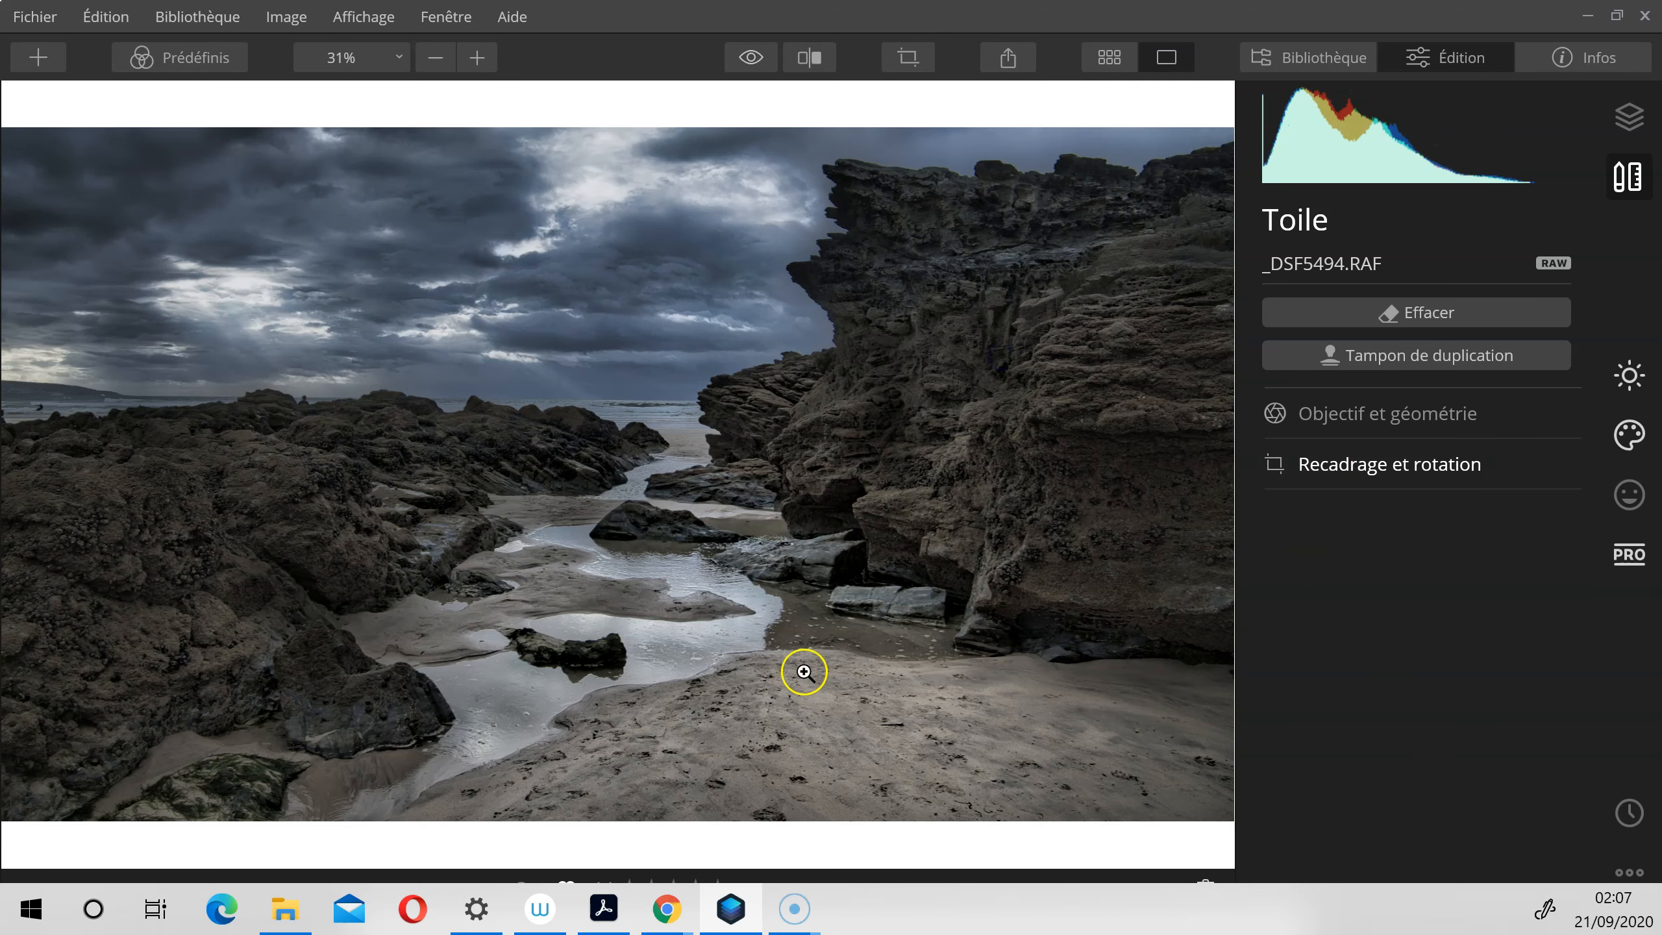
# Step: Open the Accentuer les détails settings for the _DSF5494.RAF layer
pyautogui.click(1611, 391)
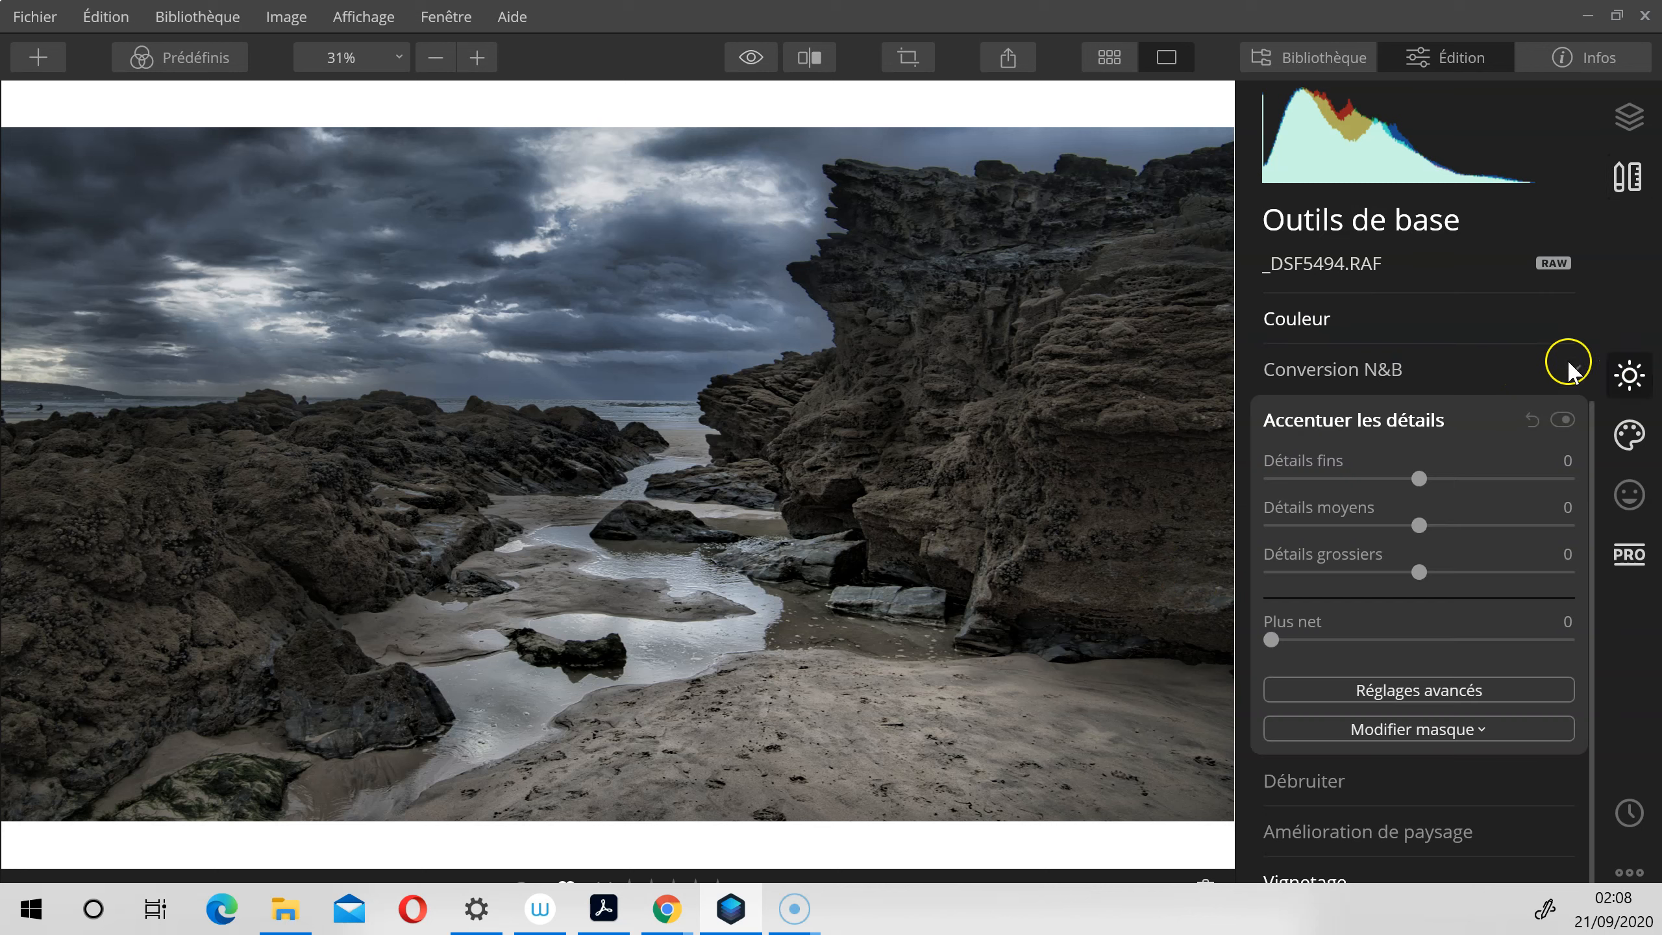